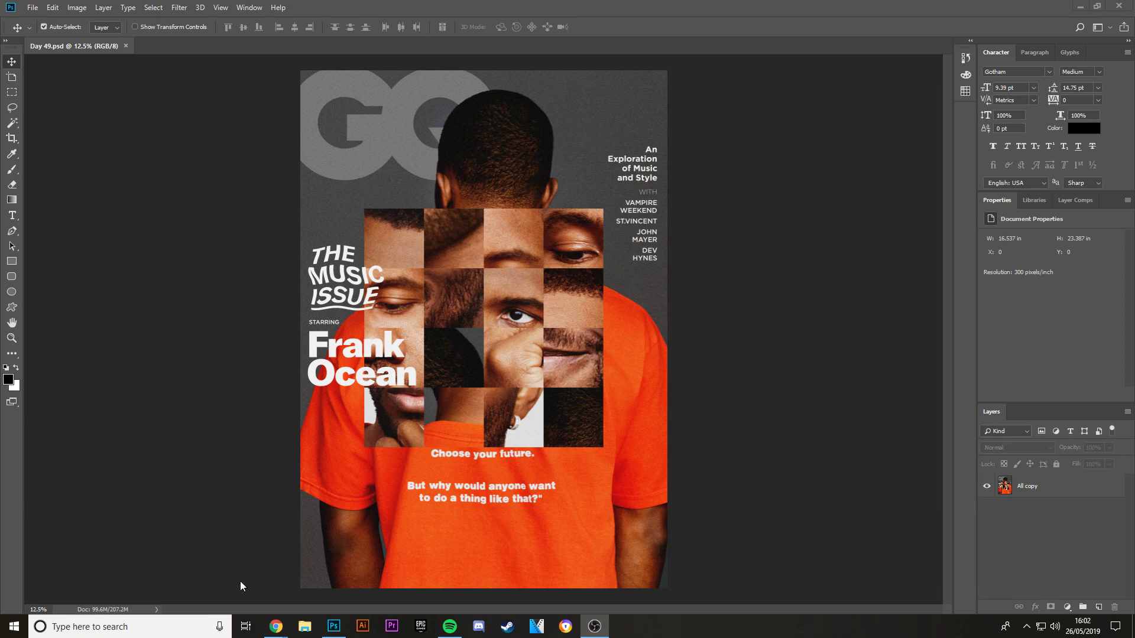
Step: Open the GQ Music Issue post from the Instagram profile, close it, and select the profile's username
mouse_move(276, 626)
left_click(344, 576)
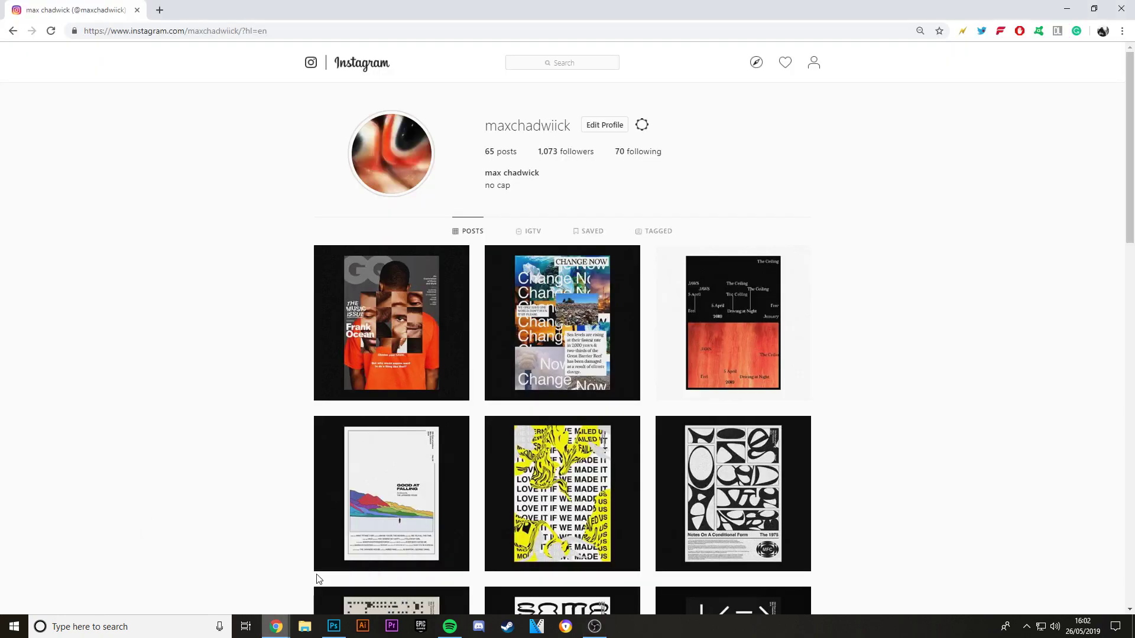
left_click(417, 302)
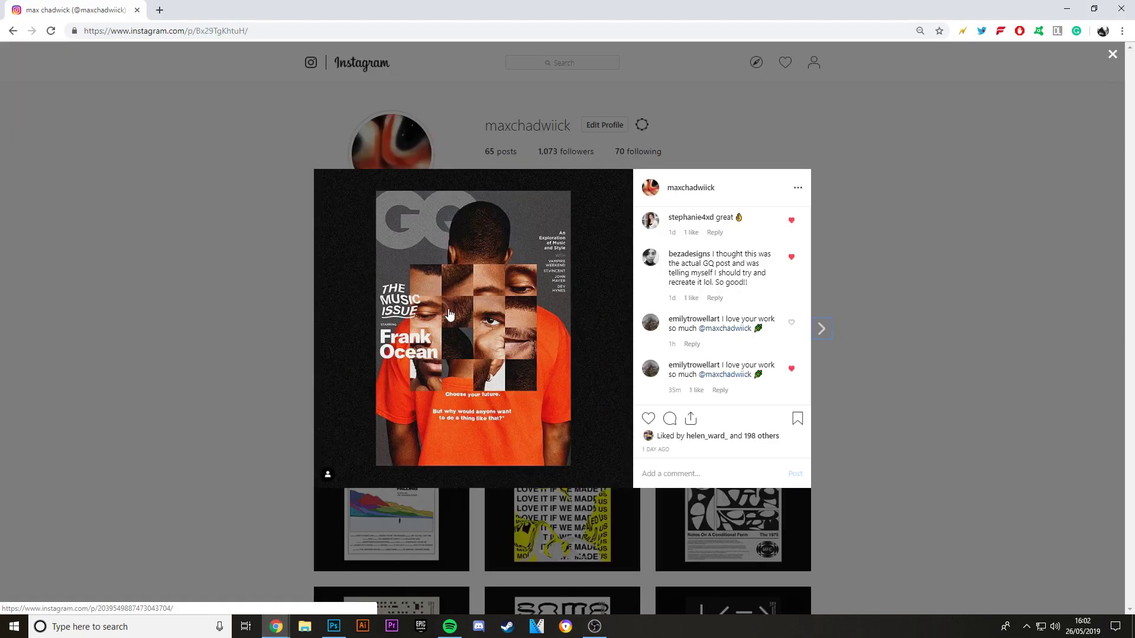
left_click(441, 137)
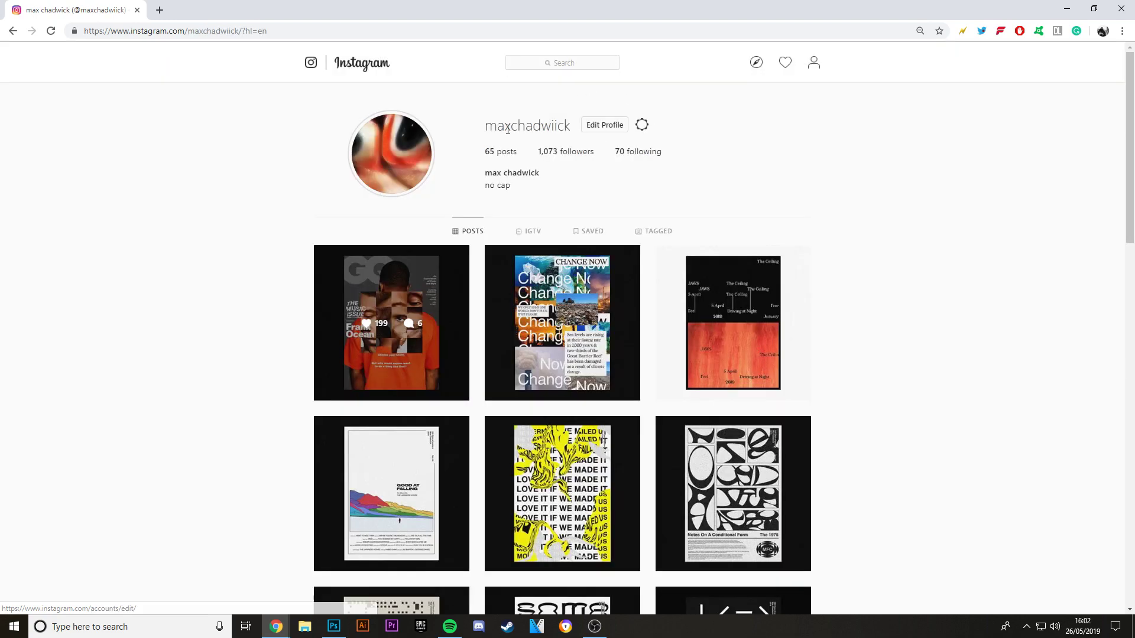
left_click_drag(490, 126, 554, 121)
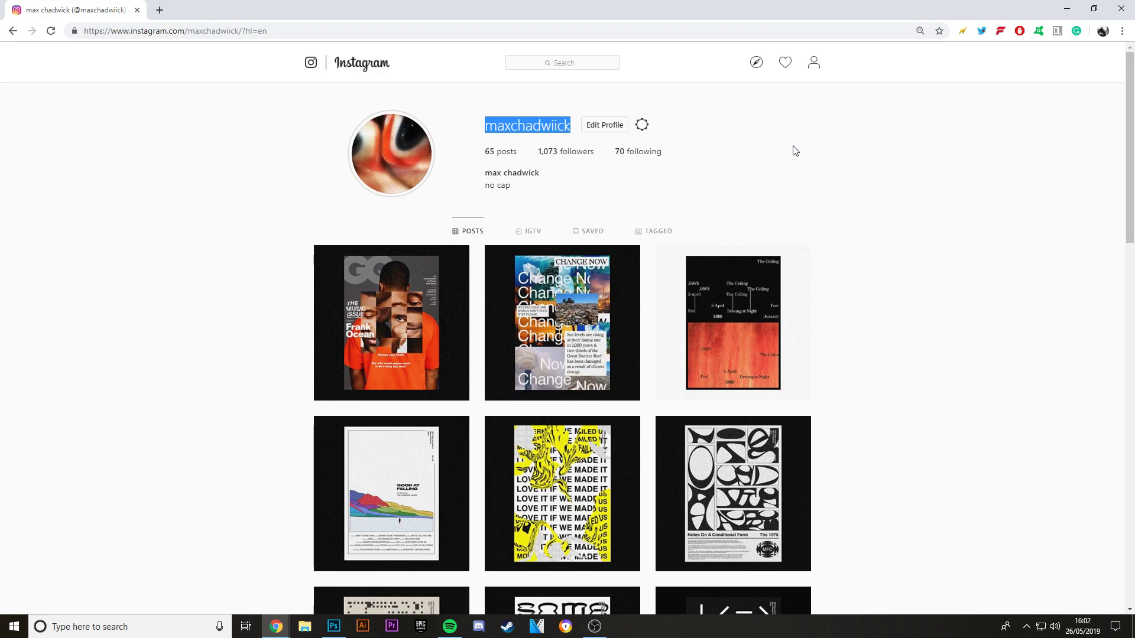
Step: Switch from the Photoshop cover design back to the Instagram profile, then return to Photoshop
left_click(333, 626)
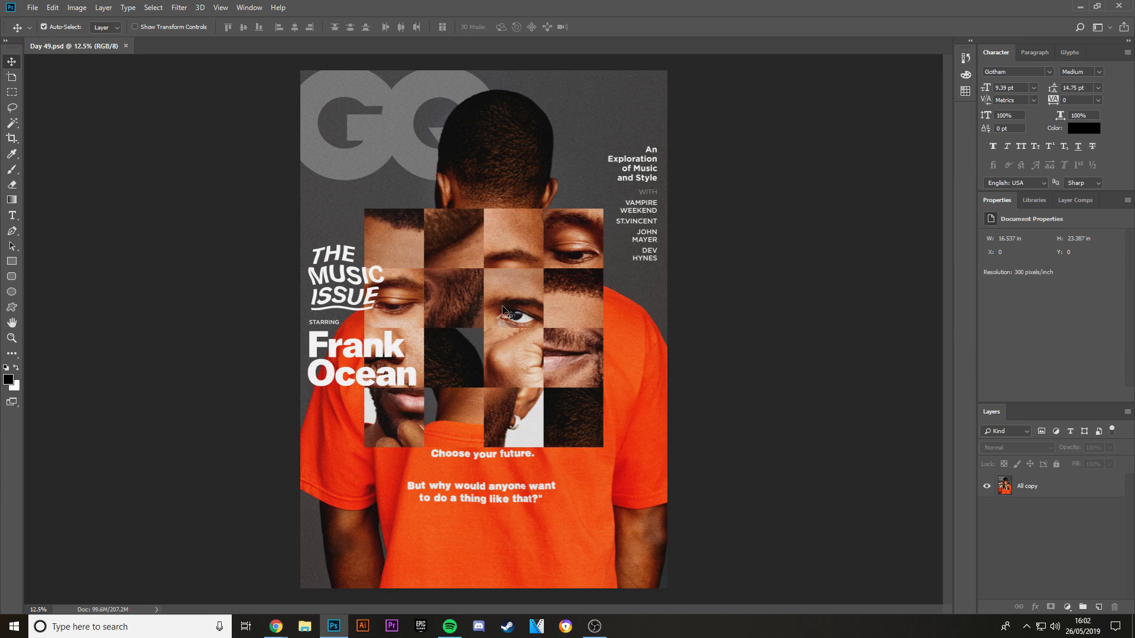
mouse_move(276, 627)
left_click(346, 571)
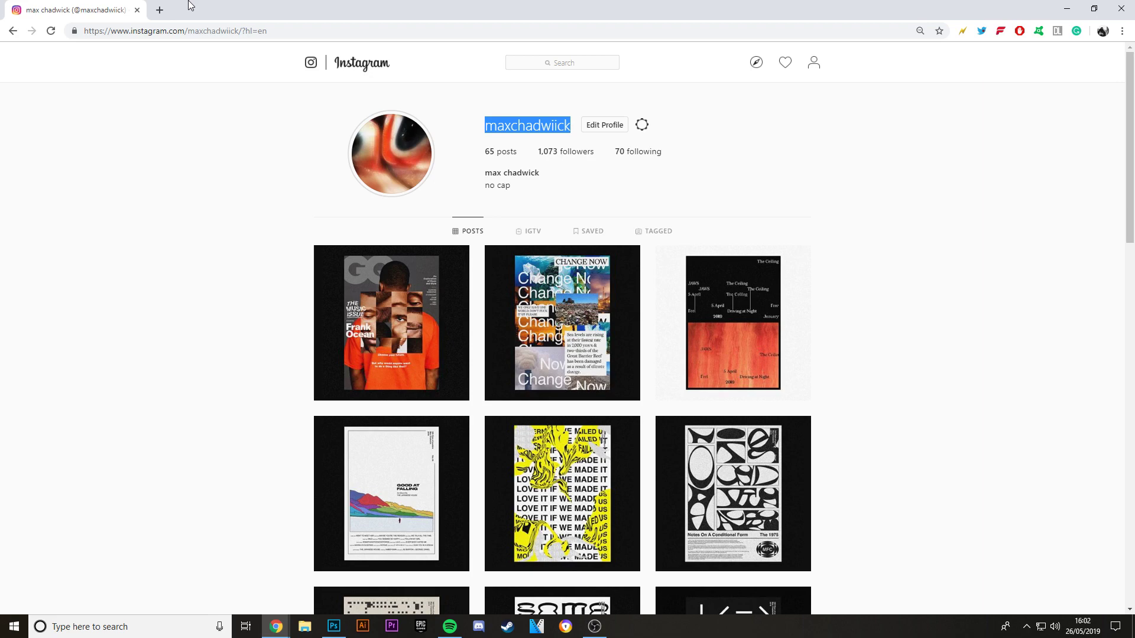
left_click(333, 626)
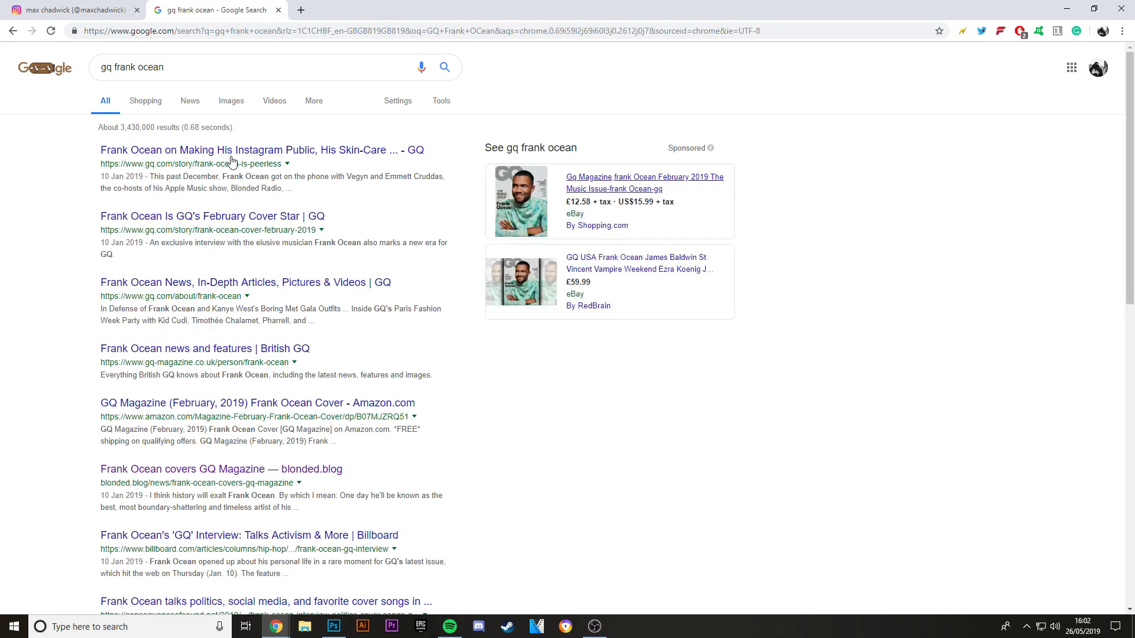
Step: Show image results and preview the GQ February 2019 Music Issue cover
left_click(221, 104)
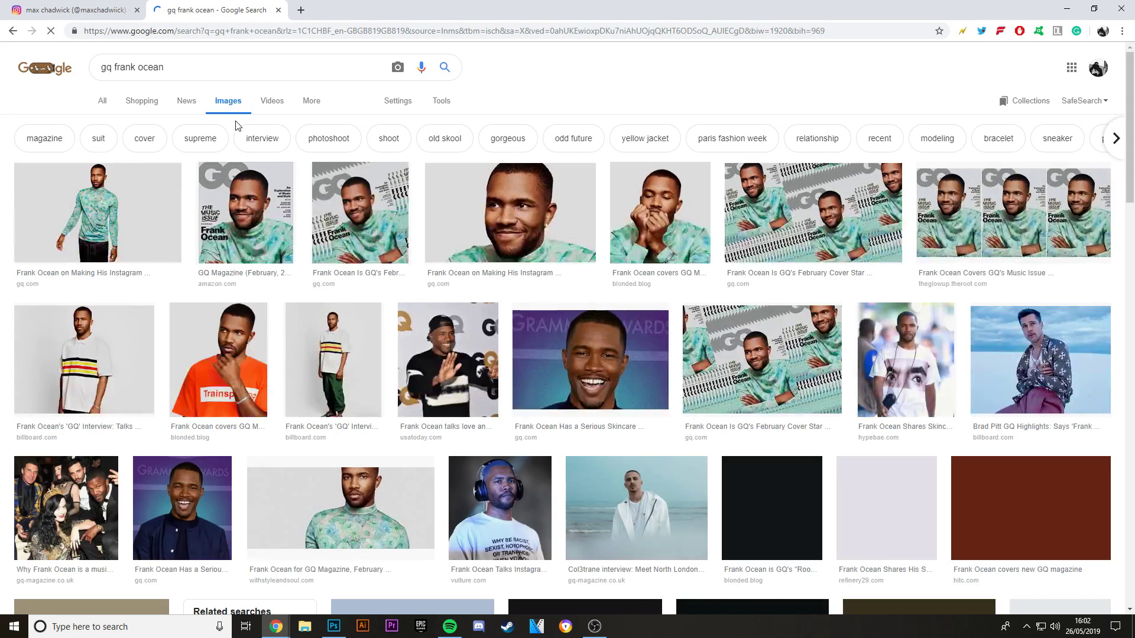
left_click(256, 177)
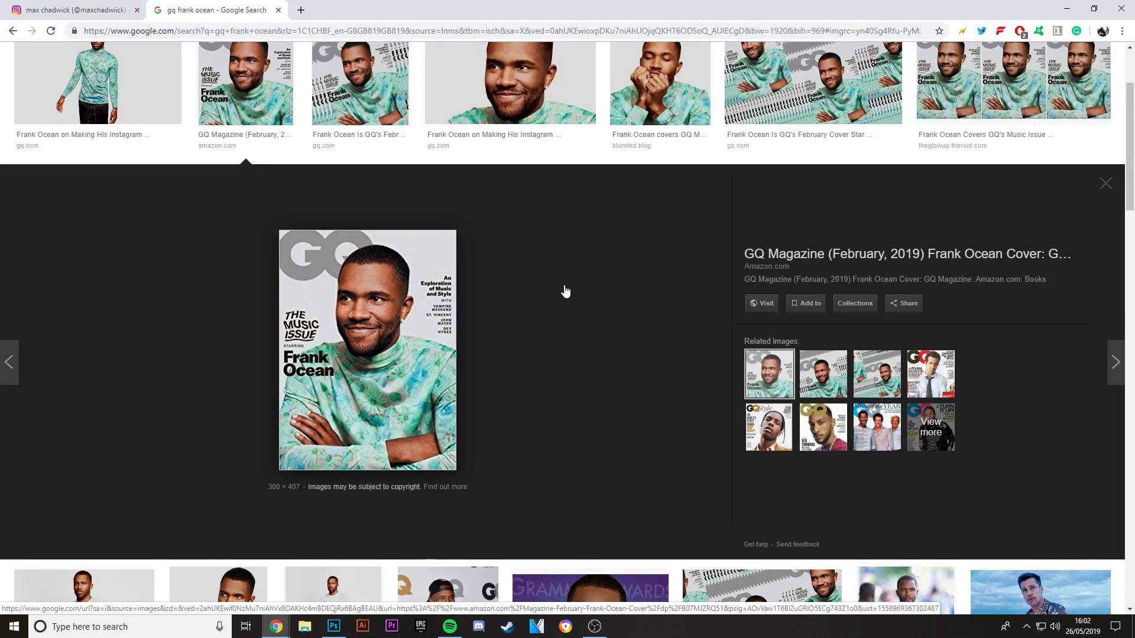
scroll(486, 284, "up", 3)
Step: Run a new Google Images search for 'GQ', then return to the Photoshop cover design
triple_click(132, 67)
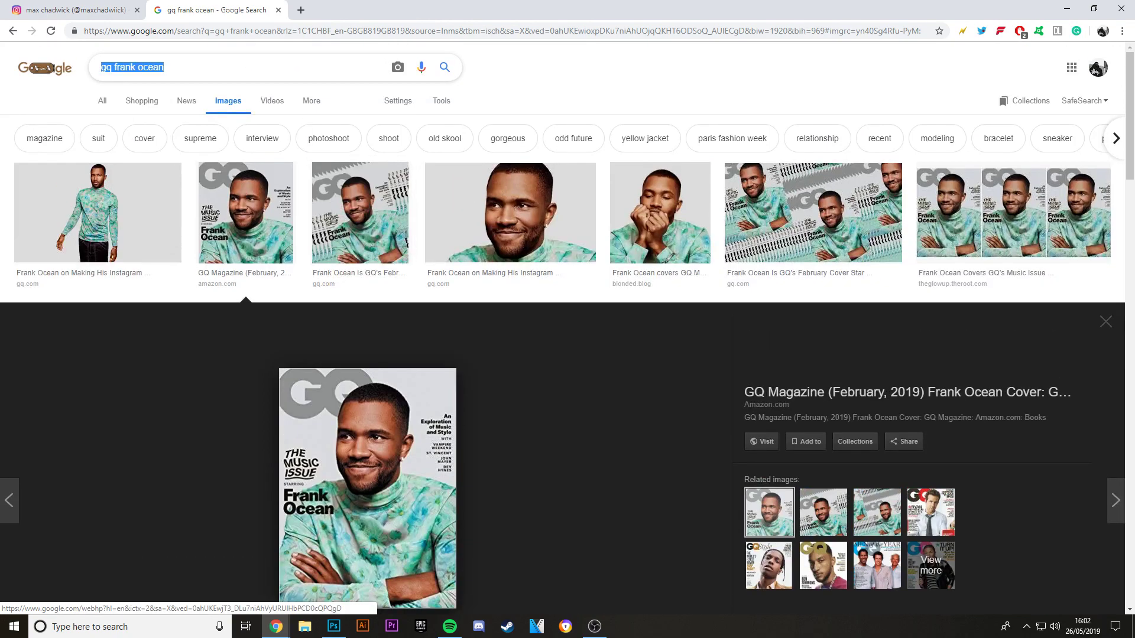
type("GQ")
key("Return")
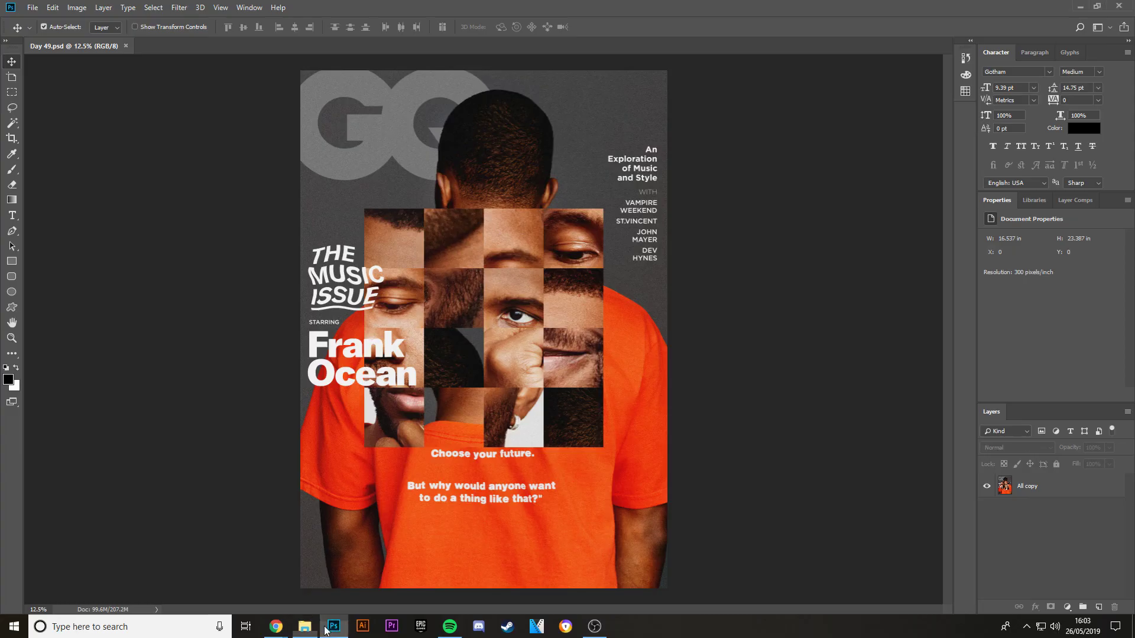
left_click(334, 626)
left_click(538, 318)
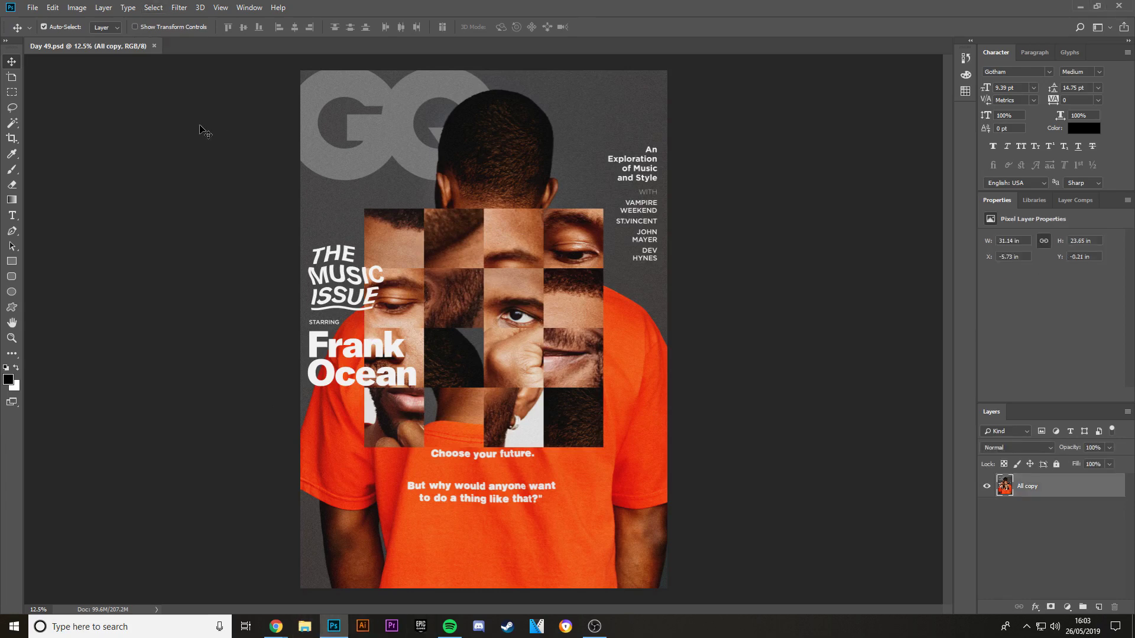
key("ctrl+n")
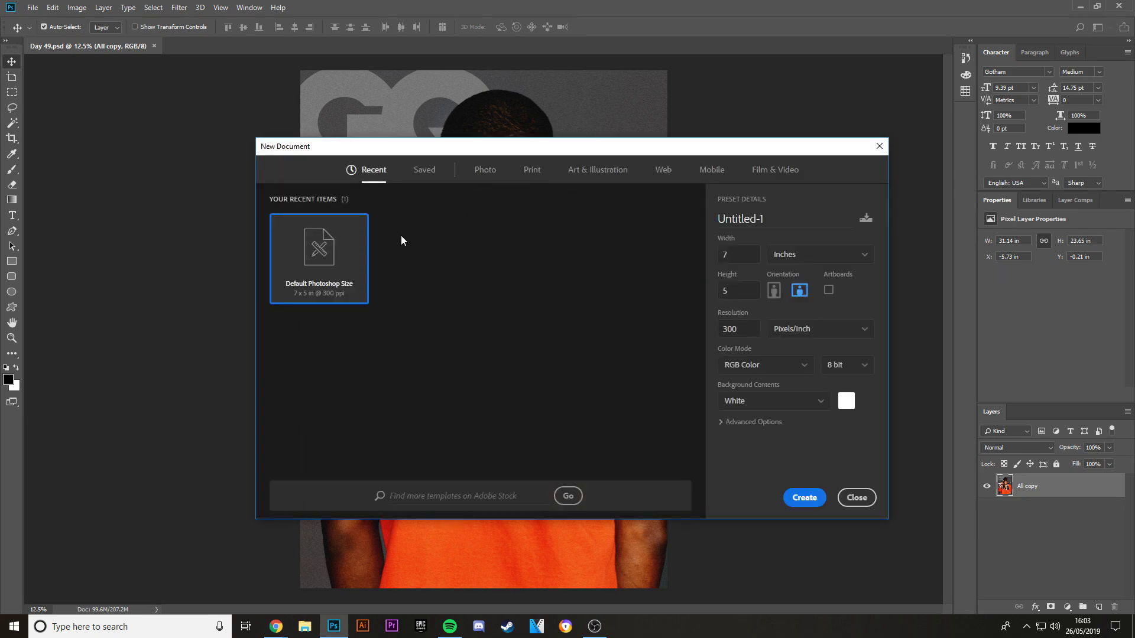
left_click(879, 146)
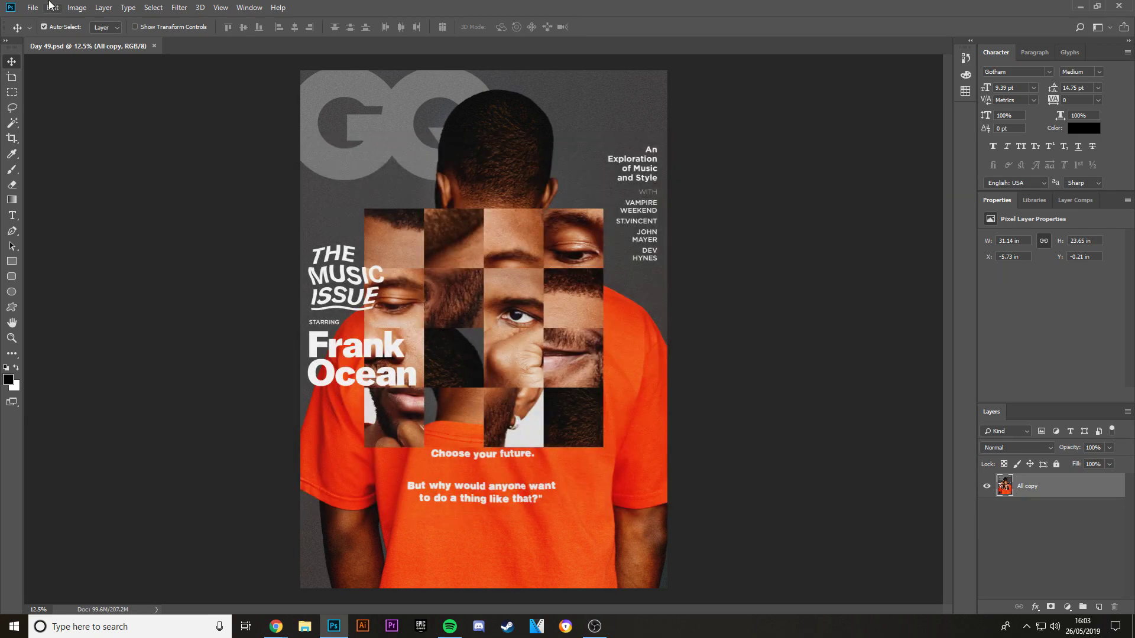
left_click(83, 7)
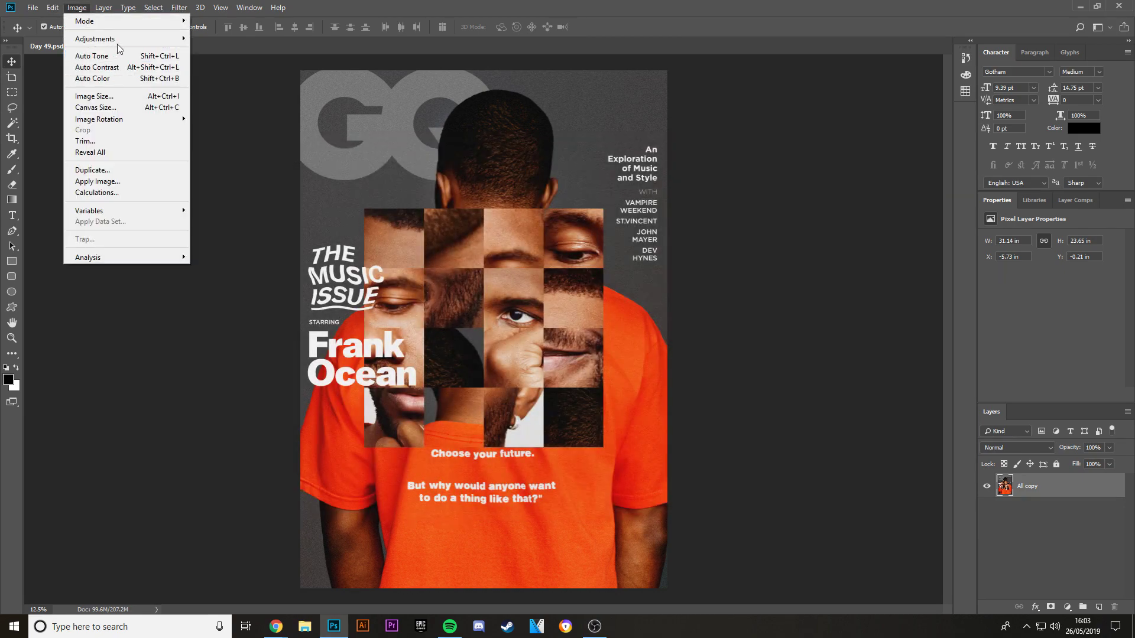
mouse_move(118, 38)
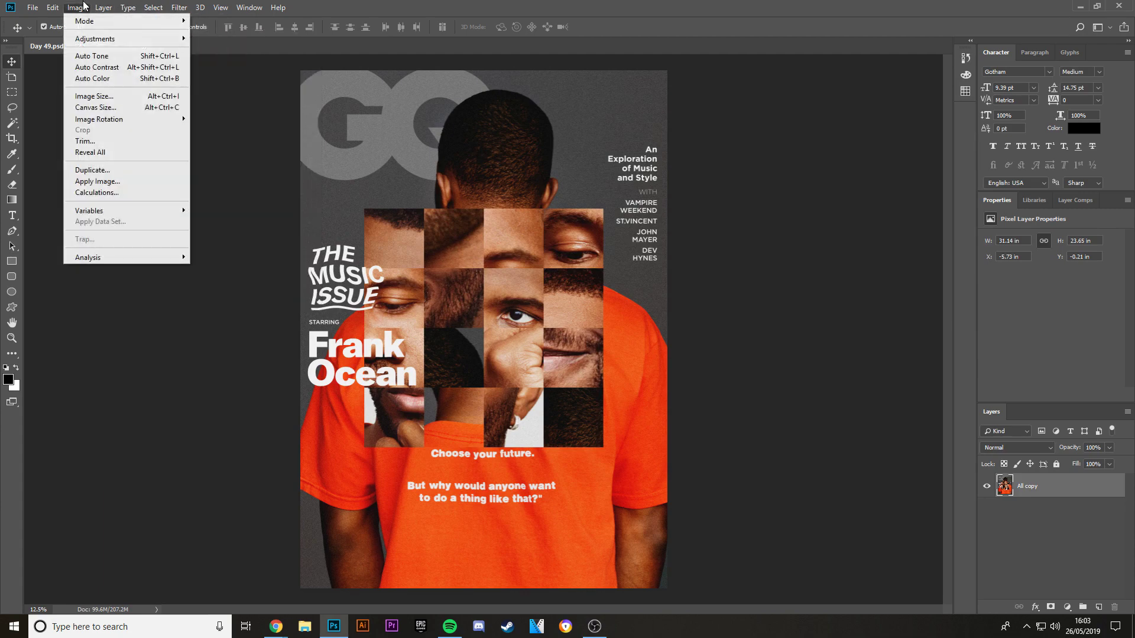
left_click(95, 96)
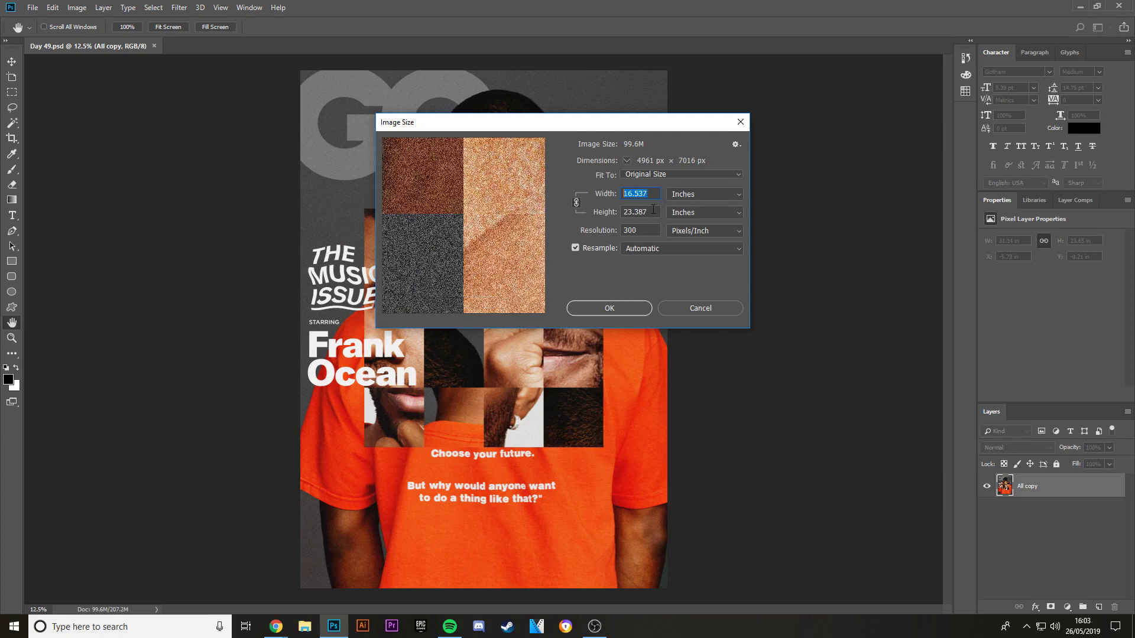
left_click_drag(653, 209, 630, 232)
double_click(644, 219)
left_click(700, 308)
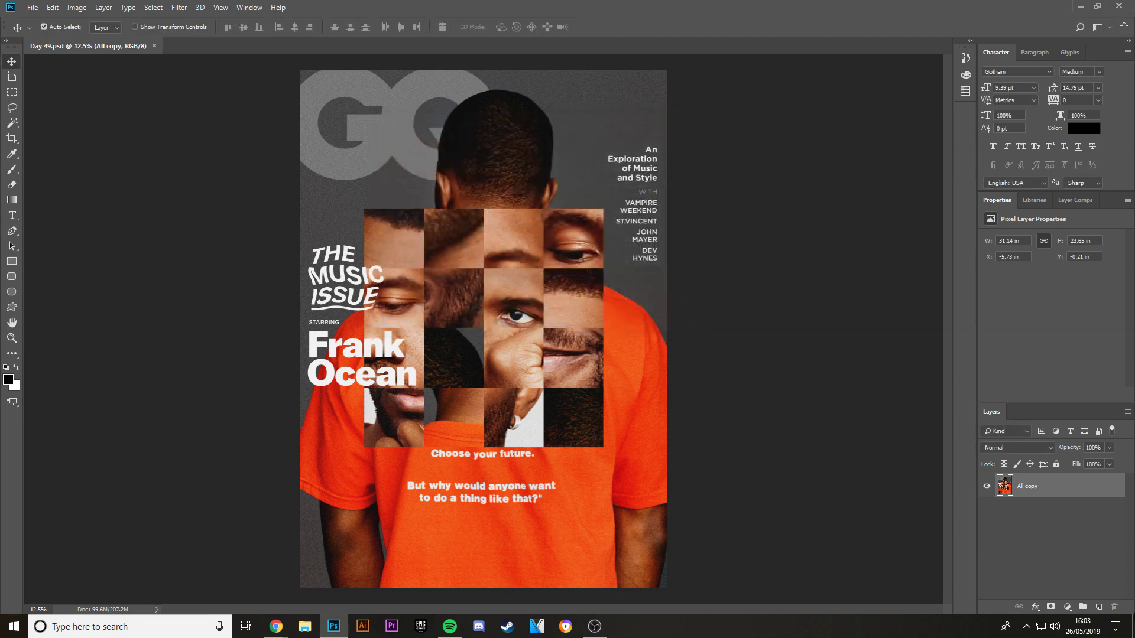
Step: Hide the All copy layer and place the back-view T-shirt photo, scaled up to fill the canvas
left_click(985, 488)
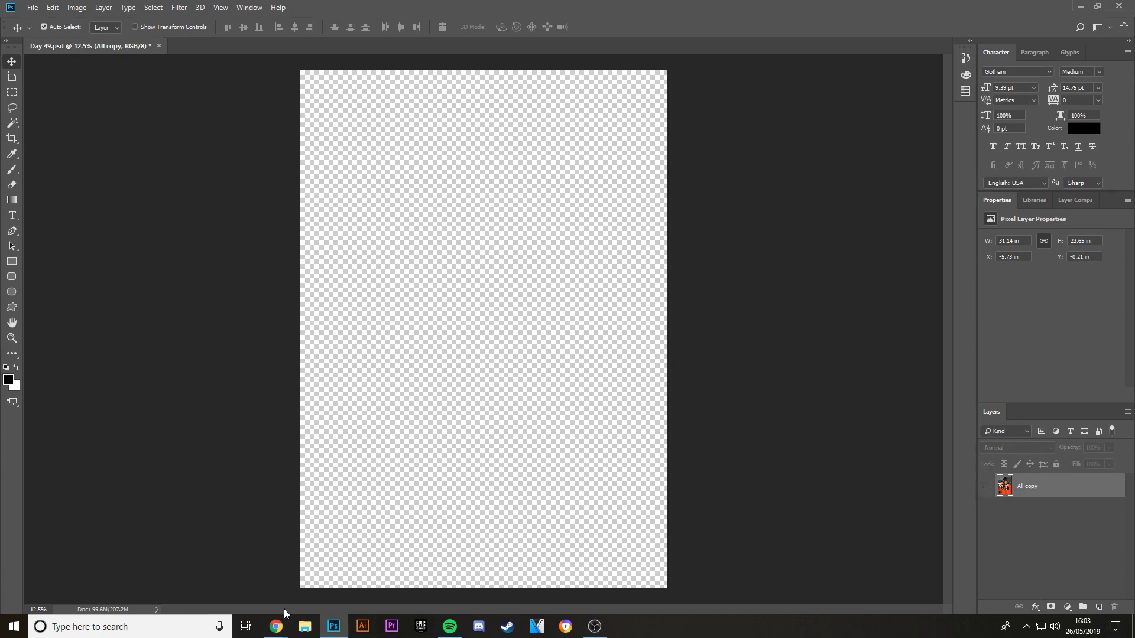
left_click(305, 627)
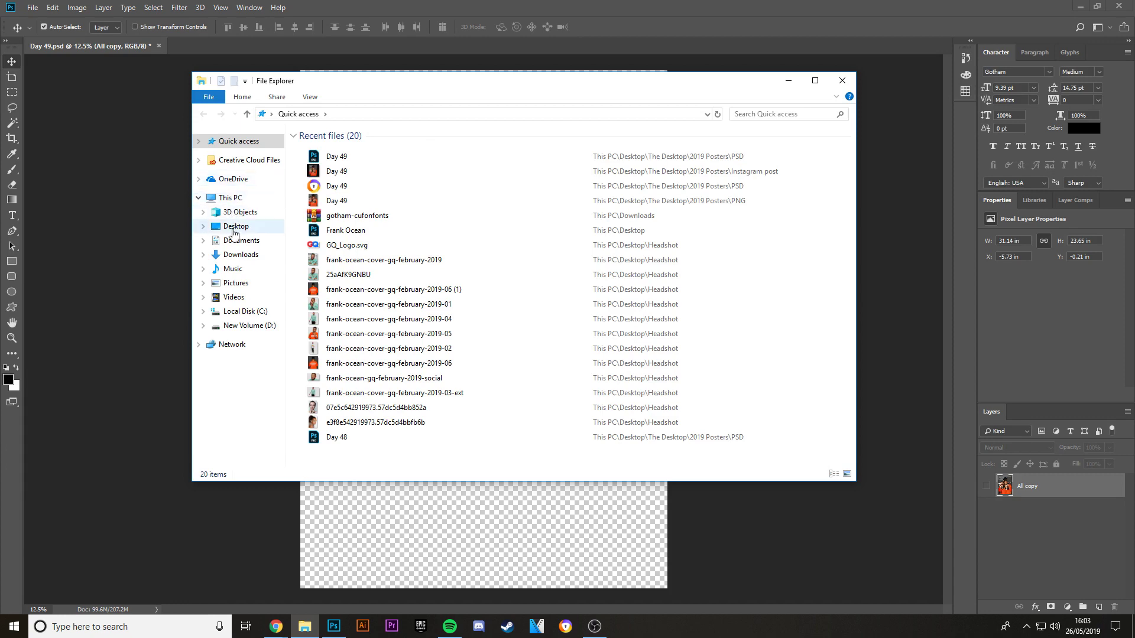
left_click_drag(360, 290, 573, 210)
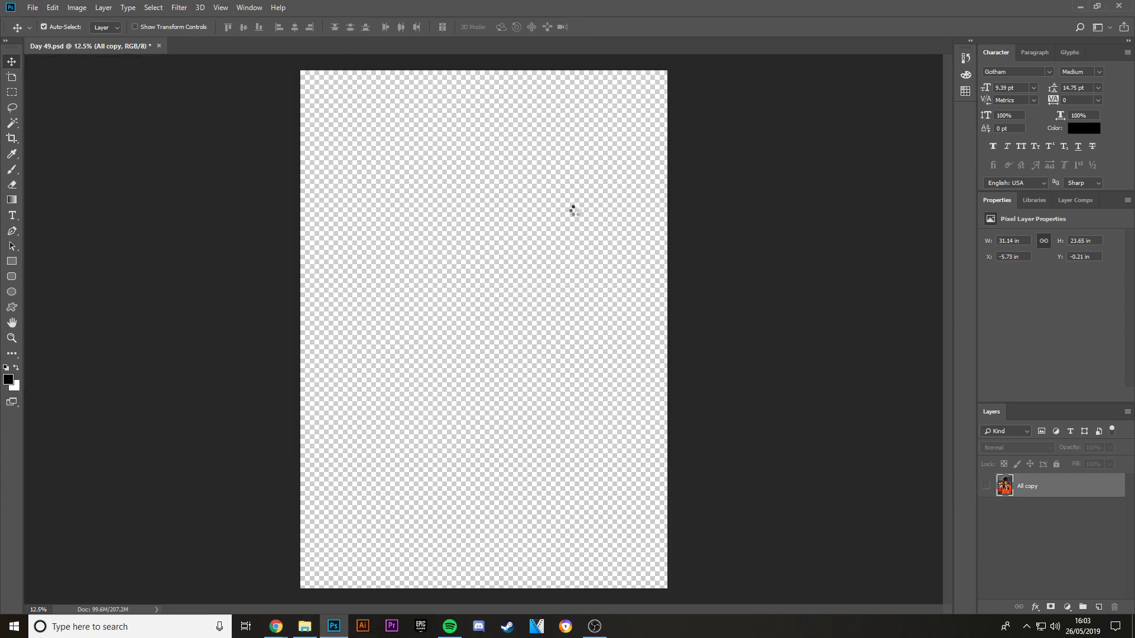
left_click_drag(667, 70, 697, 70)
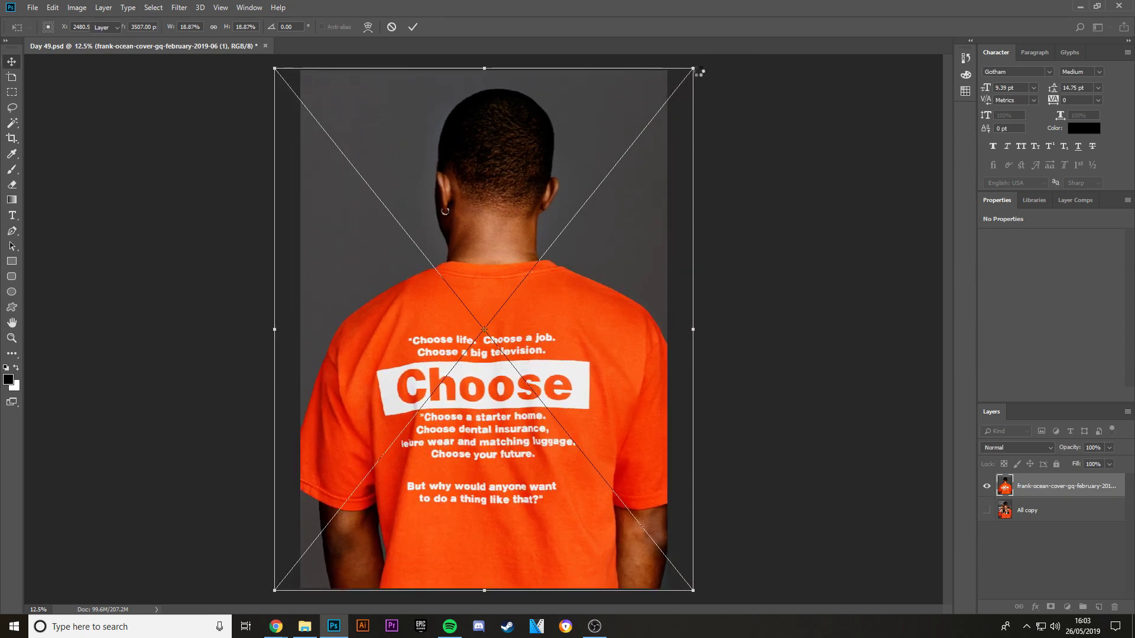
key("Return")
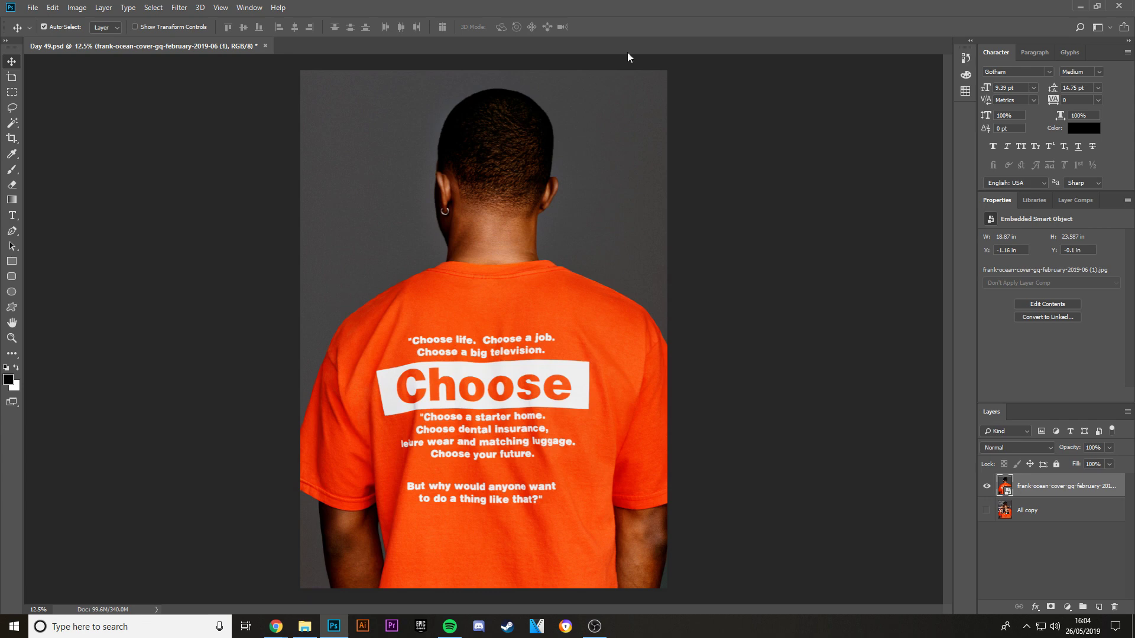
left_click(304, 627)
Step: Draw a black square over the back of the T-shirt and move it into position
left_click(175, 336)
left_click(11, 261)
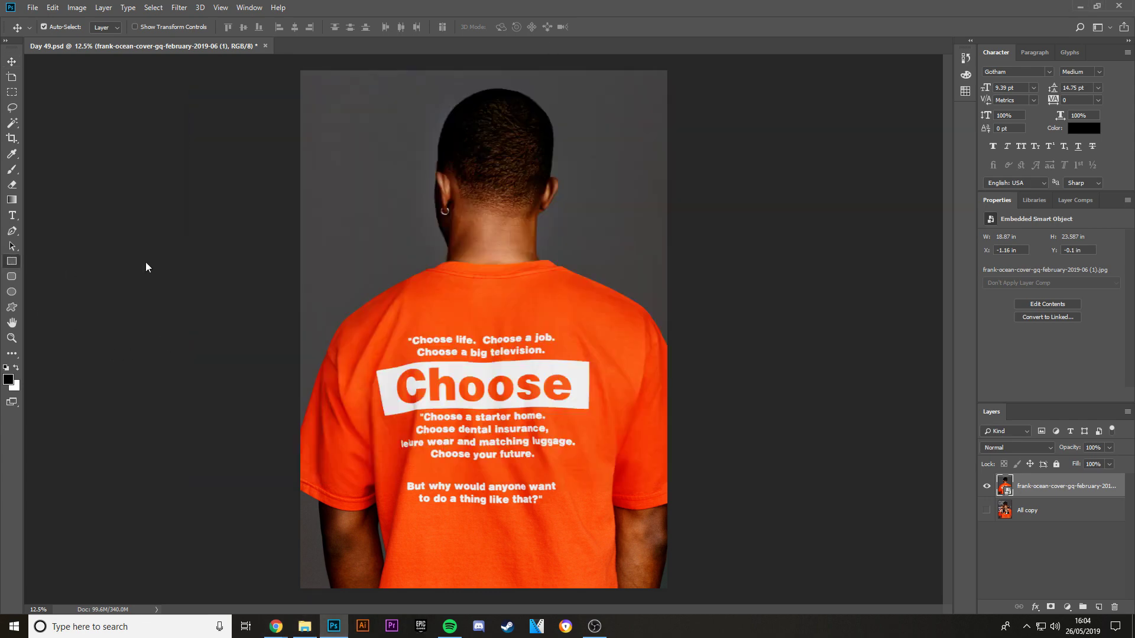
left_click_drag(336, 215, 633, 474)
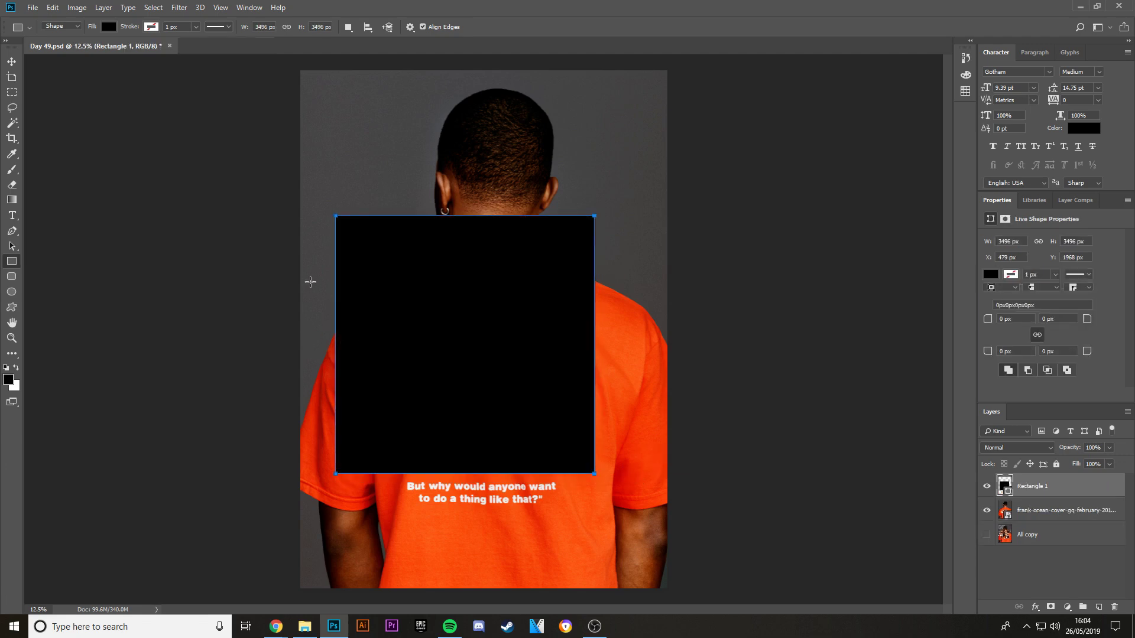
key("ctrl+z")
left_click_drag(327, 217, 597, 472)
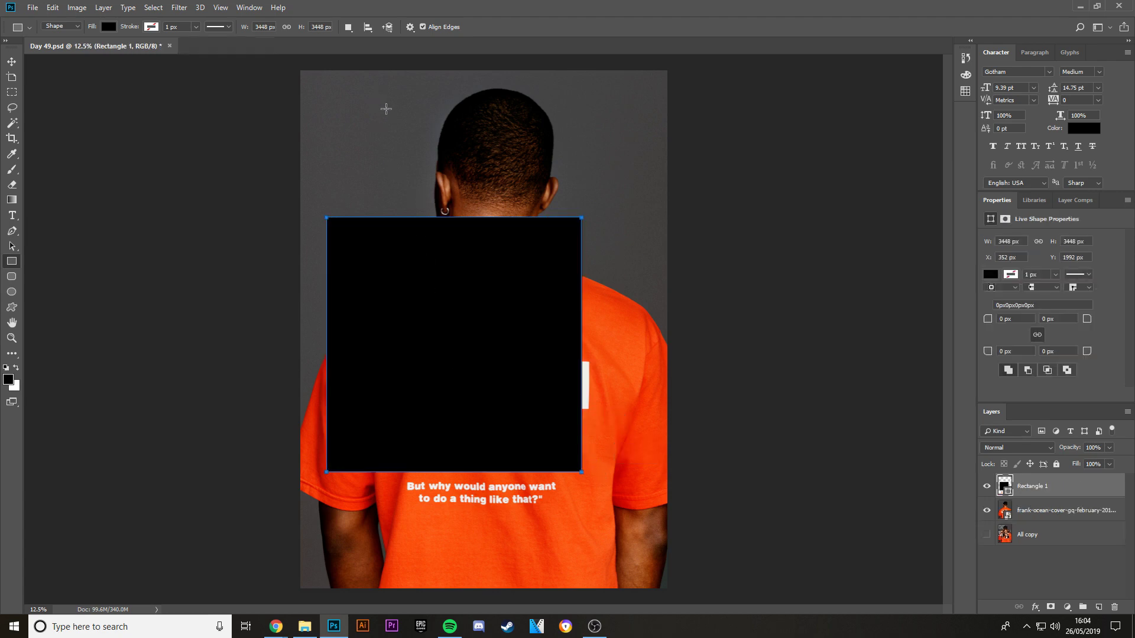
left_click_drag(388, 109, 446, 158)
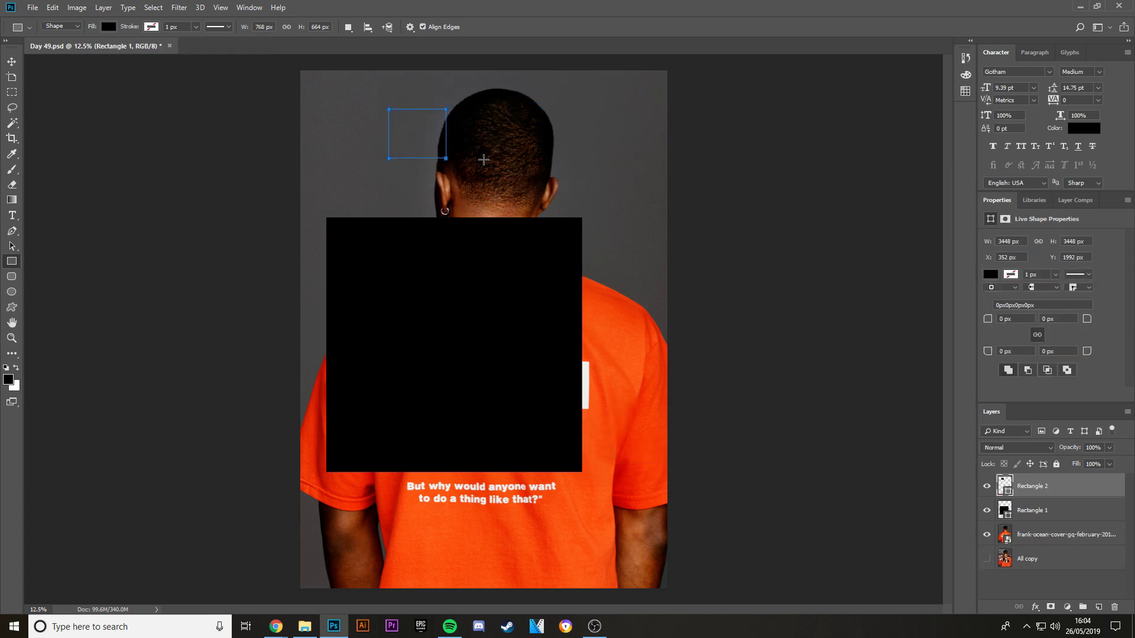
key("ctrl+z")
key("v")
left_click_drag(499, 355, 516, 310)
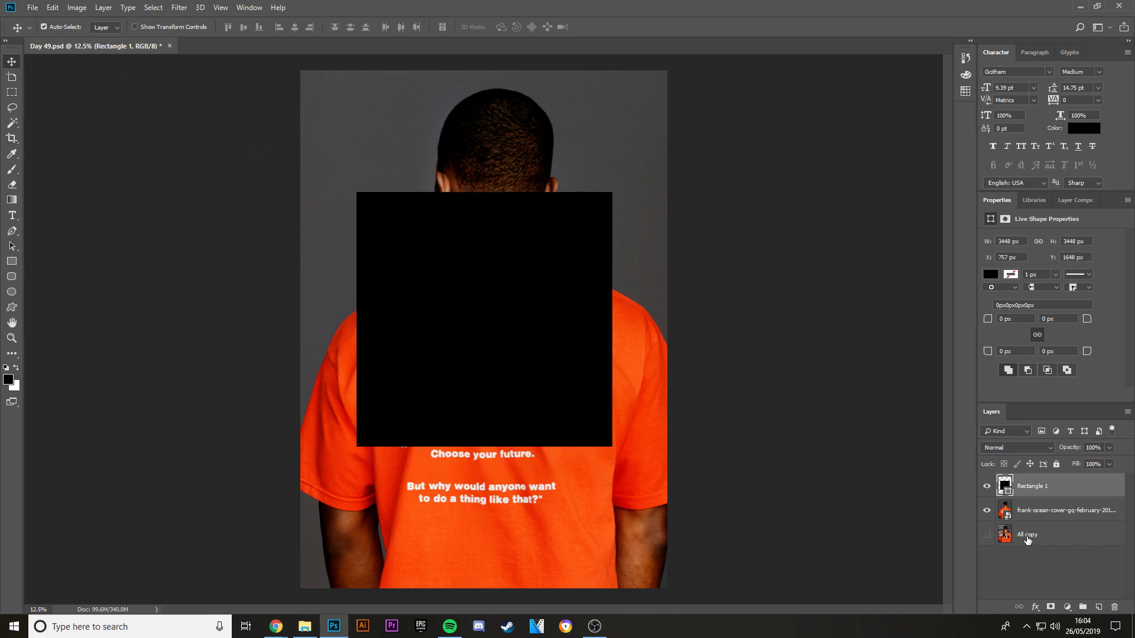
Step: Move the All copy reference layer to the top and toggle it to compare with the square
left_click_drag(1028, 539, 1028, 480)
left_click(986, 486)
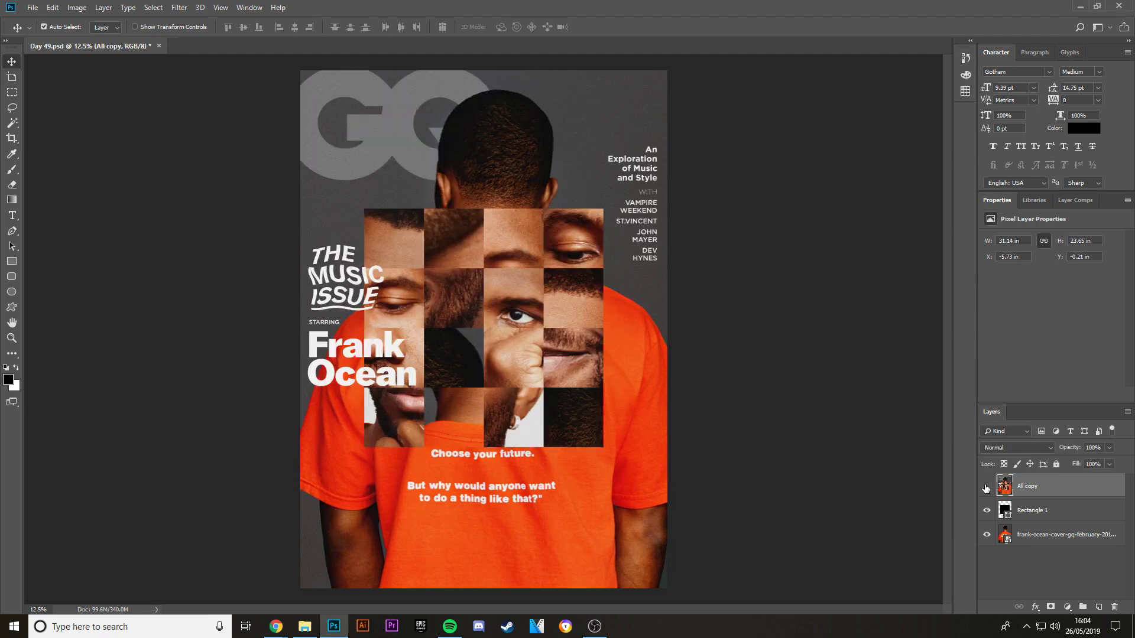
left_click(985, 486)
left_click(986, 486)
left_click(987, 486)
Step: Shrink and lower the black Rectangle 1 square, nudge it up one pixel, and duplicate it
left_click(1031, 510)
key("ctrl+t")
left_click_drag(611, 193, 599, 202)
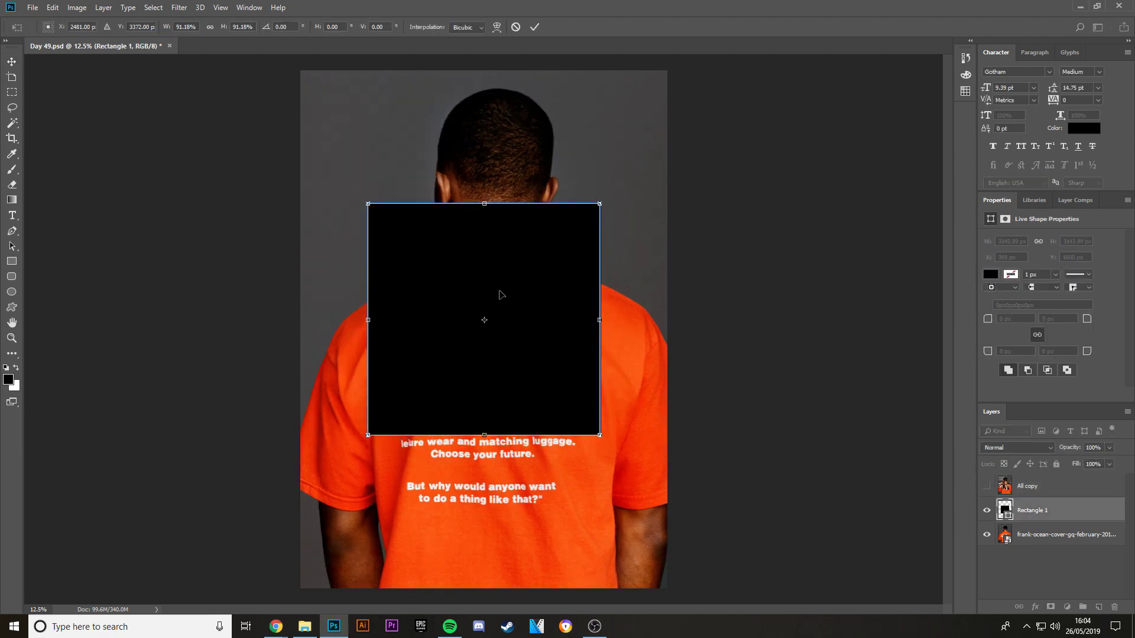
left_click_drag(499, 295, 500, 303)
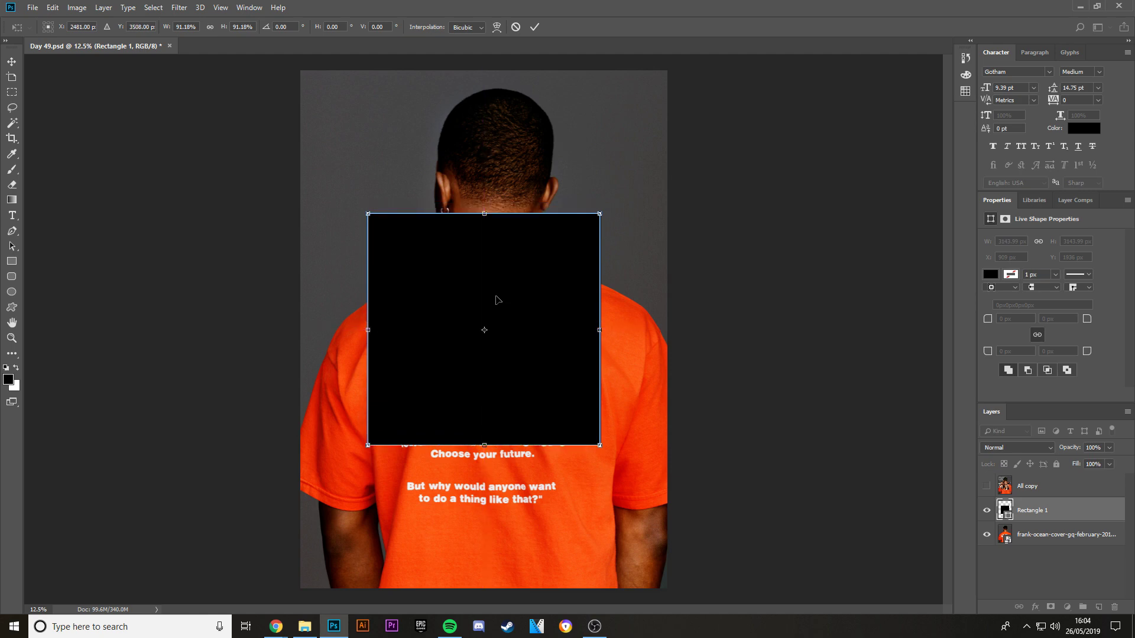
key("Return")
key("ctrl+minus")
key("ctrl+minus")
key("ctrl+plus")
key("ctrl+plus")
key("ctrl+plus")
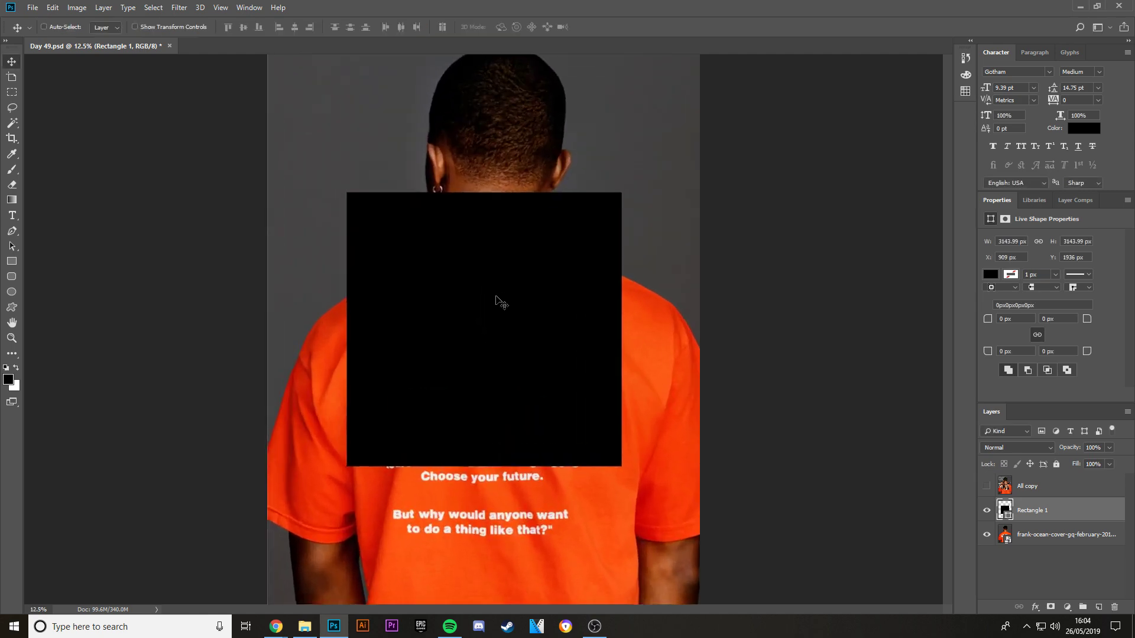
key("Up")
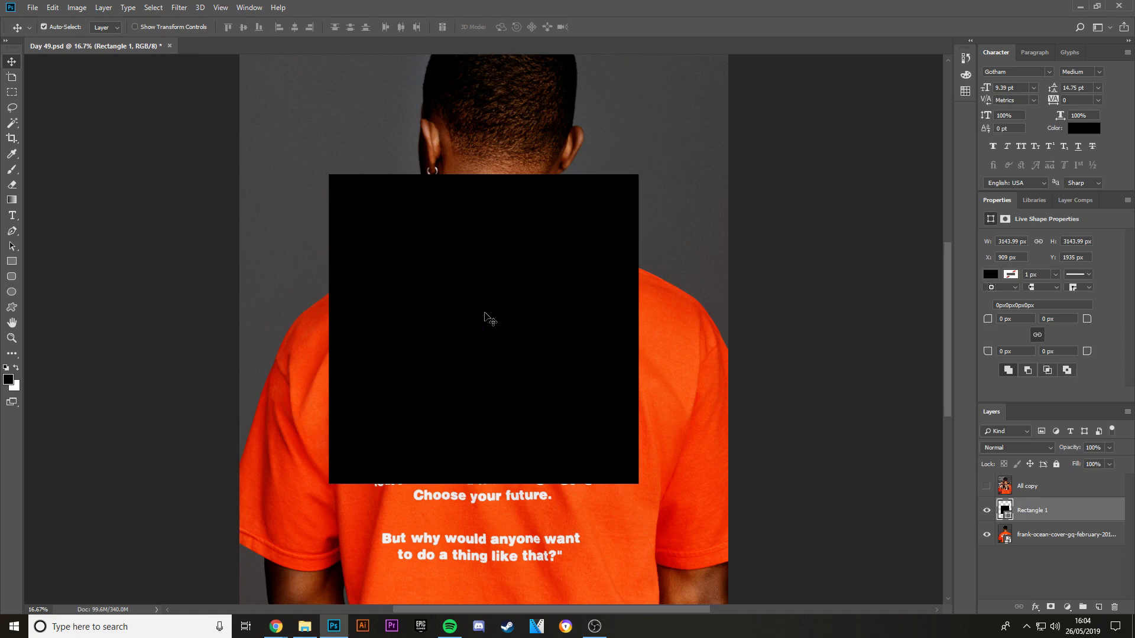
key("ctrl+j")
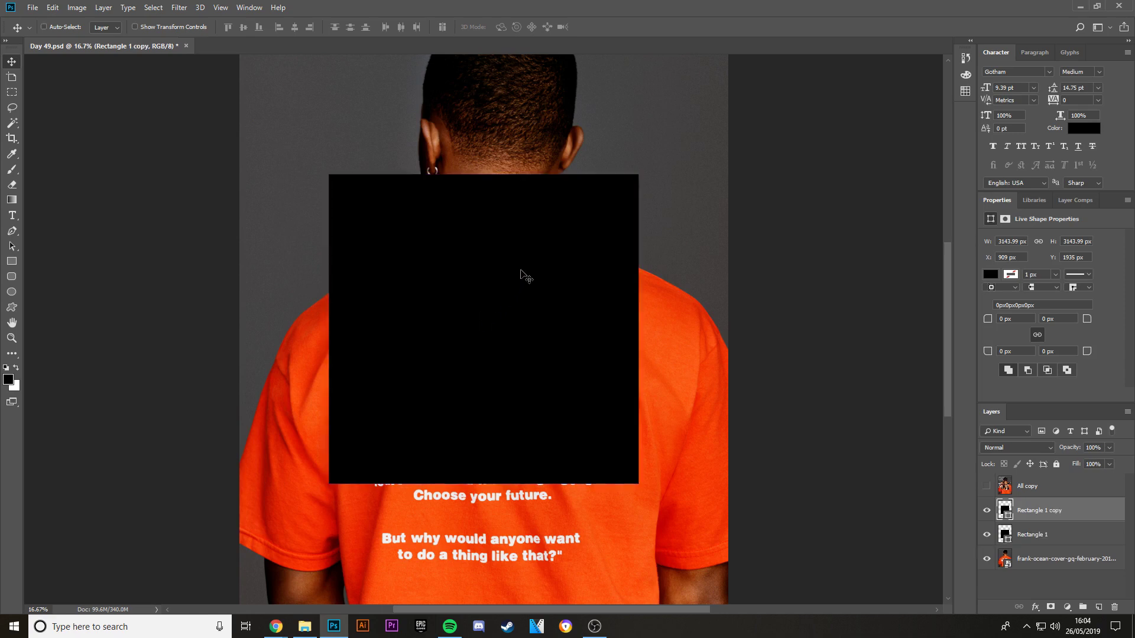
Step: Fill the copied square cyan and lay out four cyan squares side by side in a row
left_click(991, 274)
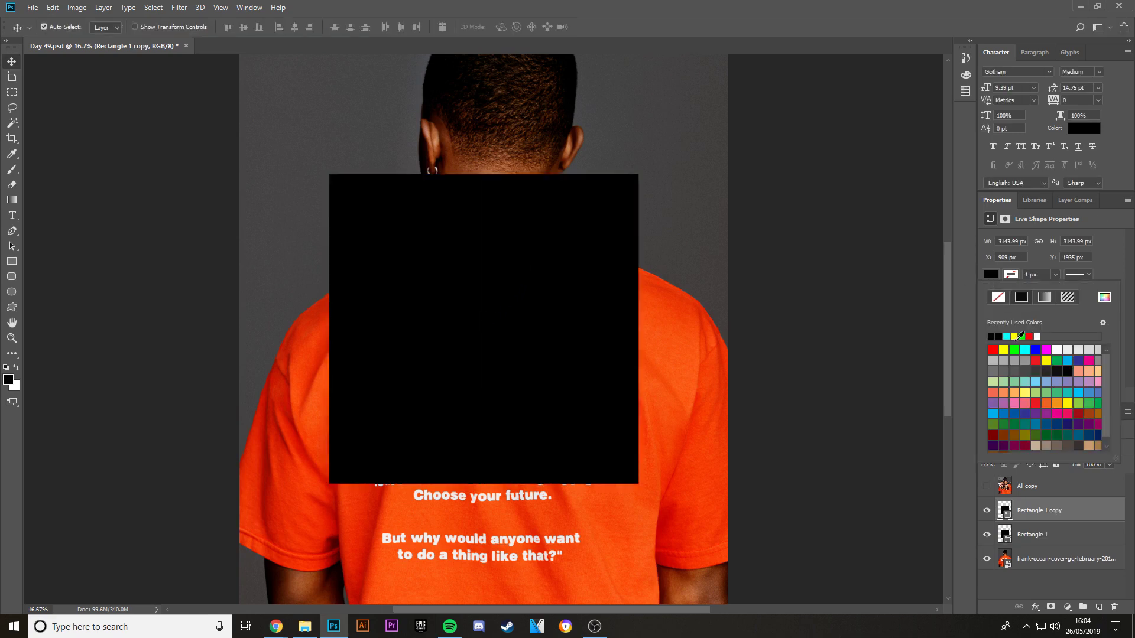
left_click(1025, 349)
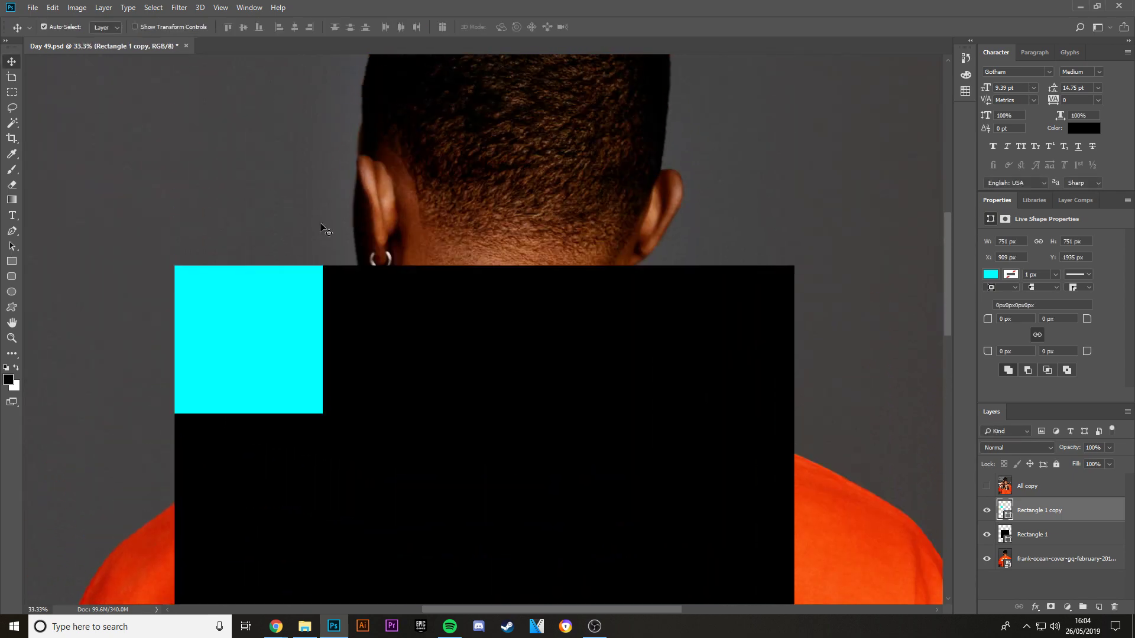
left_click_drag(283, 321, 608, 320)
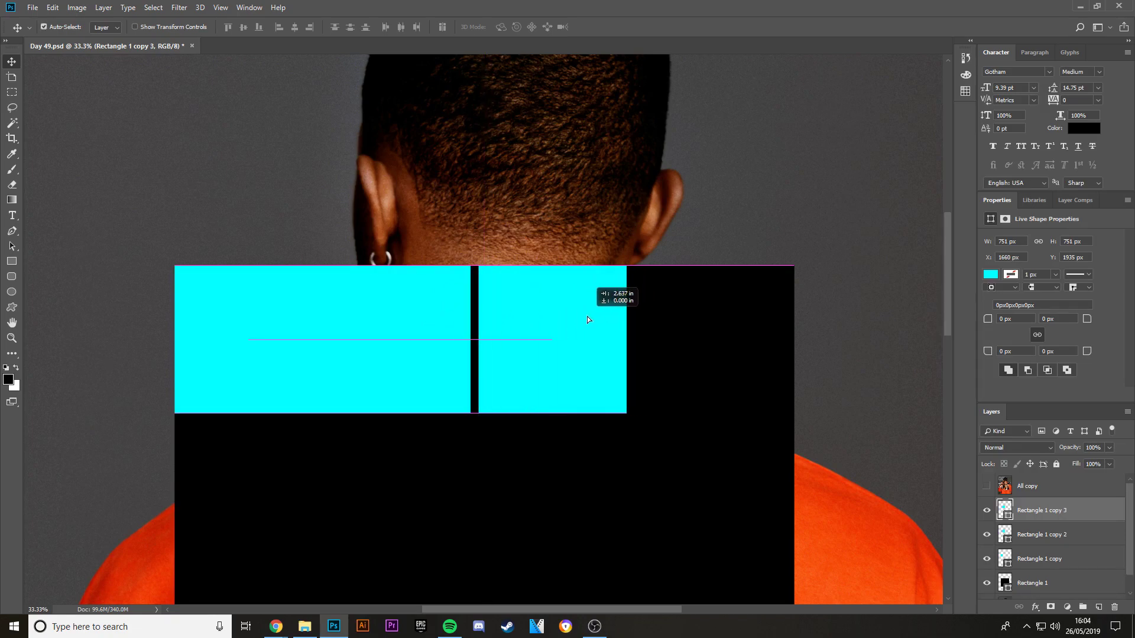
left_click_drag(587, 317, 696, 324)
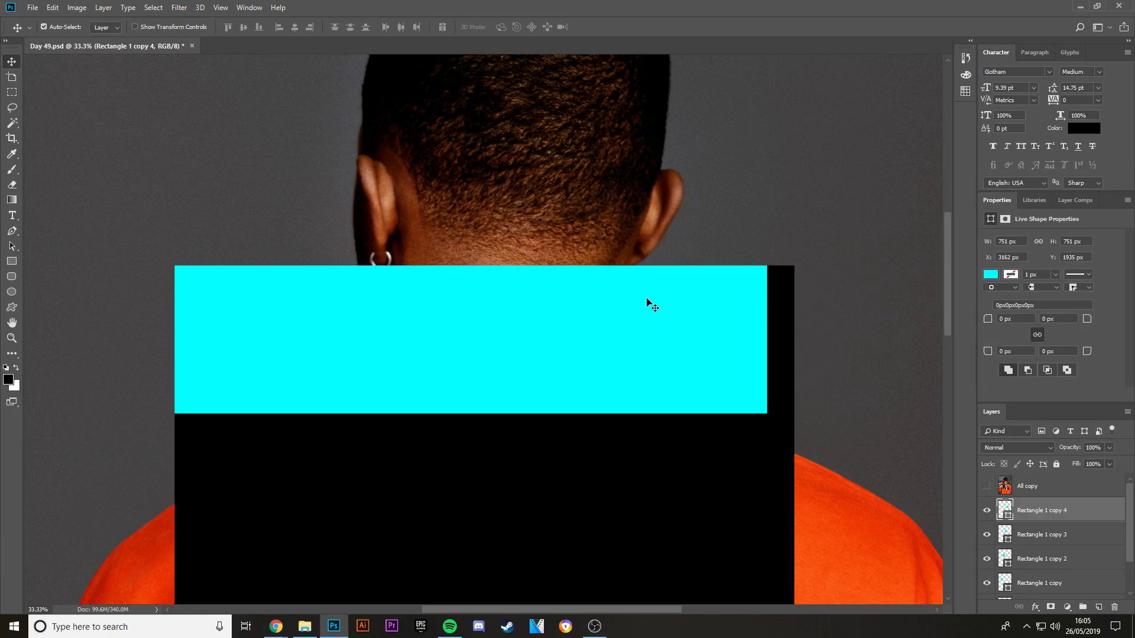
left_click_drag(668, 320, 701, 327)
key("ctrl+z")
key("ctrl+z")
key("ctrl+z")
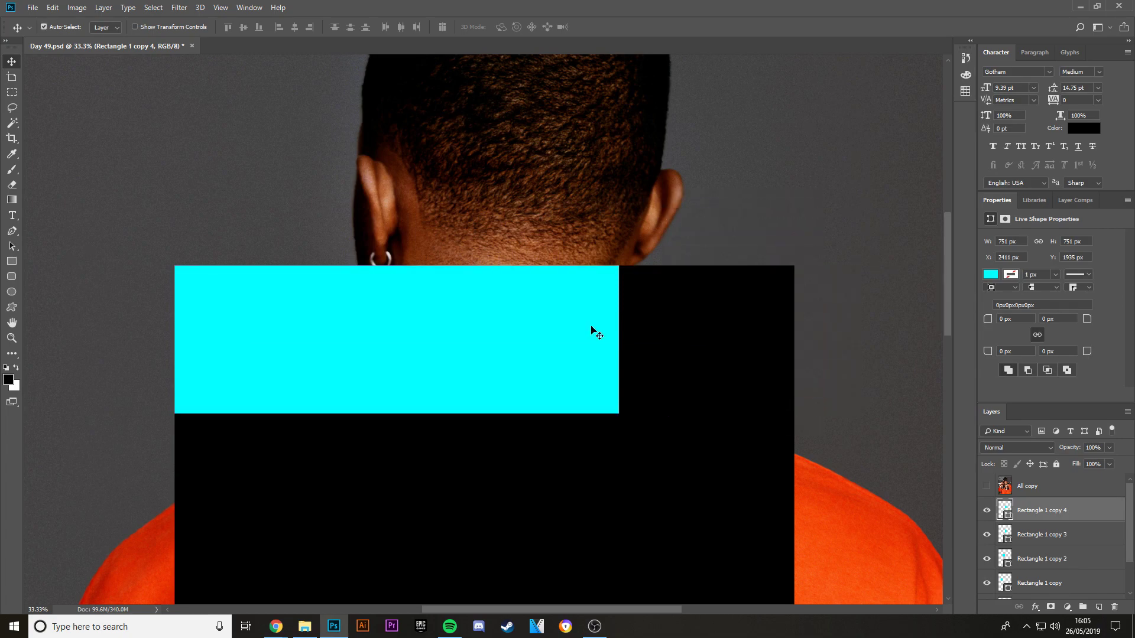
left_click_drag(591, 327, 687, 314)
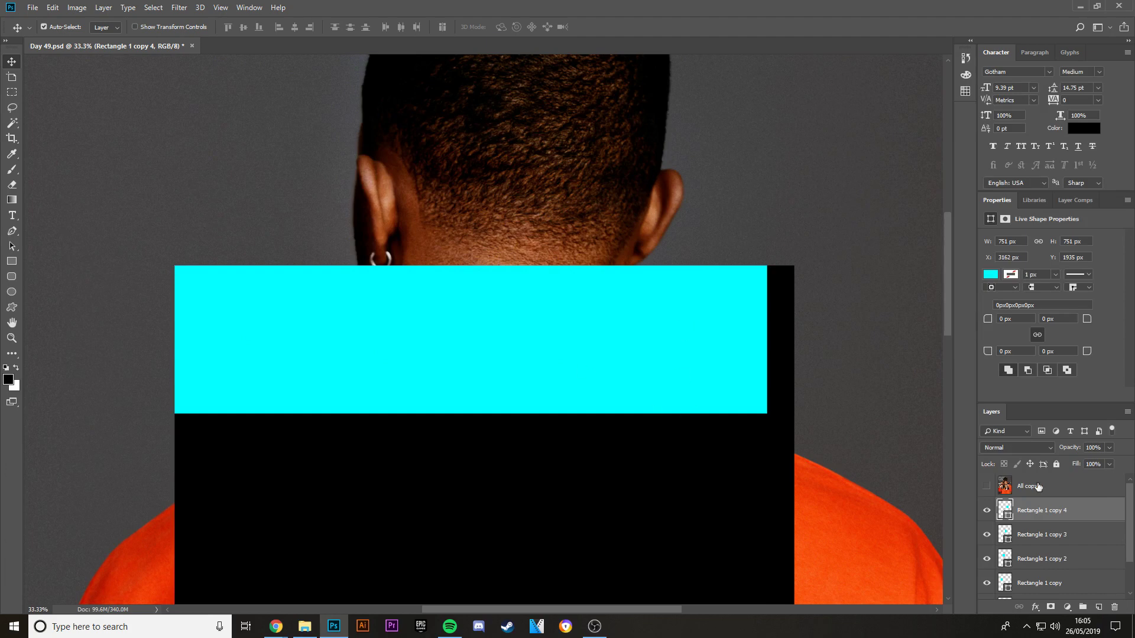
Step: Scale the four cyan squares together to span the black square's width and align them to its top edge
left_click(1081, 594, "shift")
key("ctrl+t")
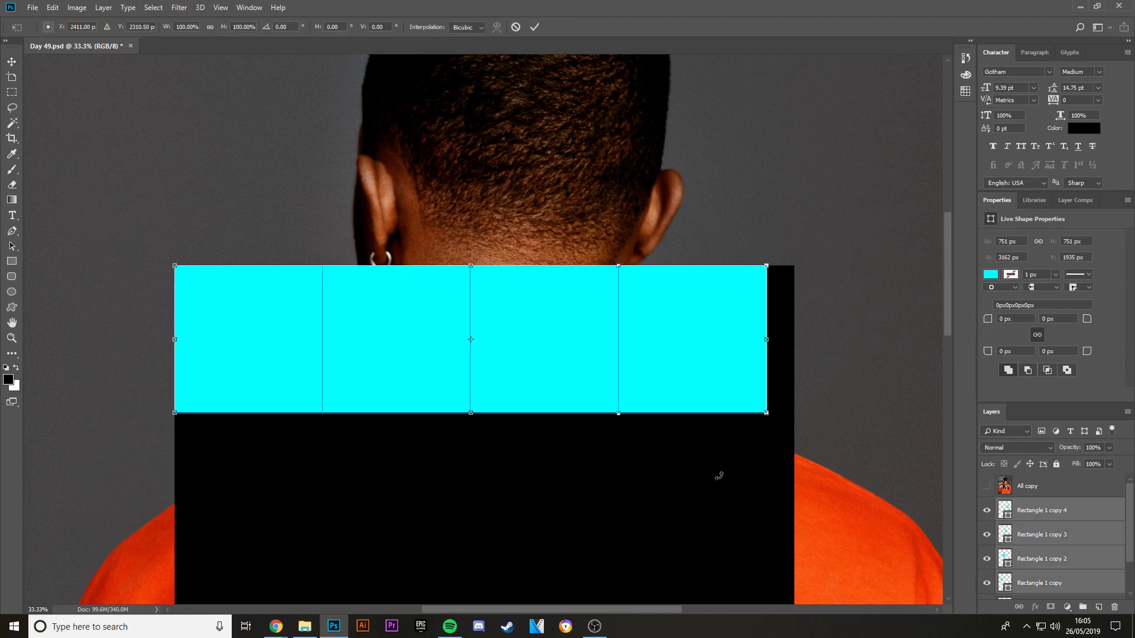
left_click_drag(540, 379, 555, 377)
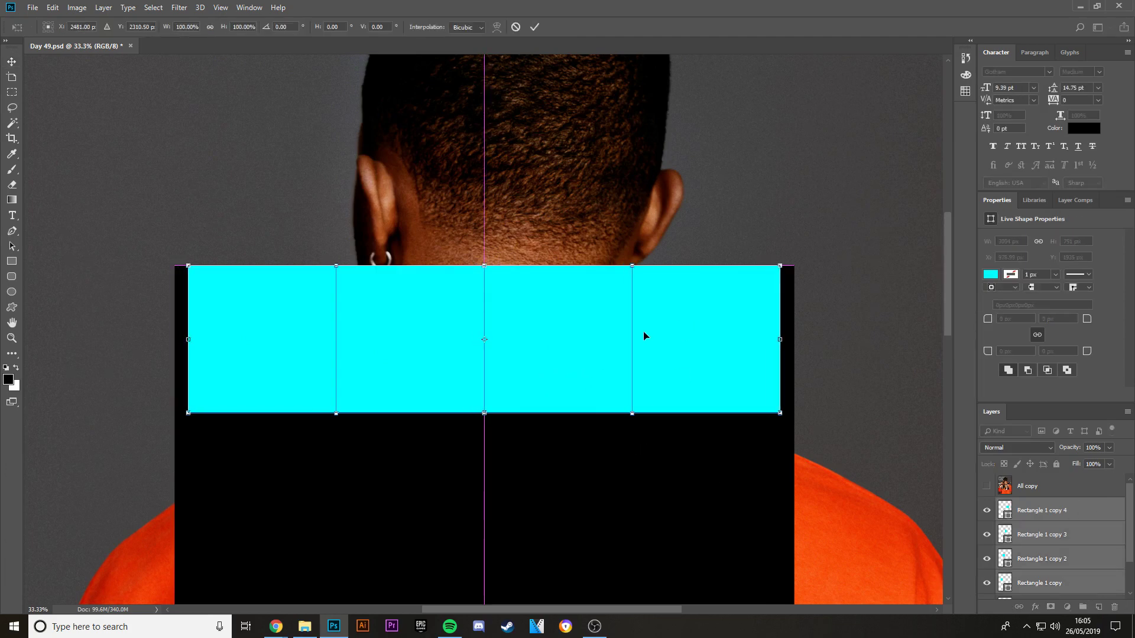
left_click_drag(776, 259, 796, 259)
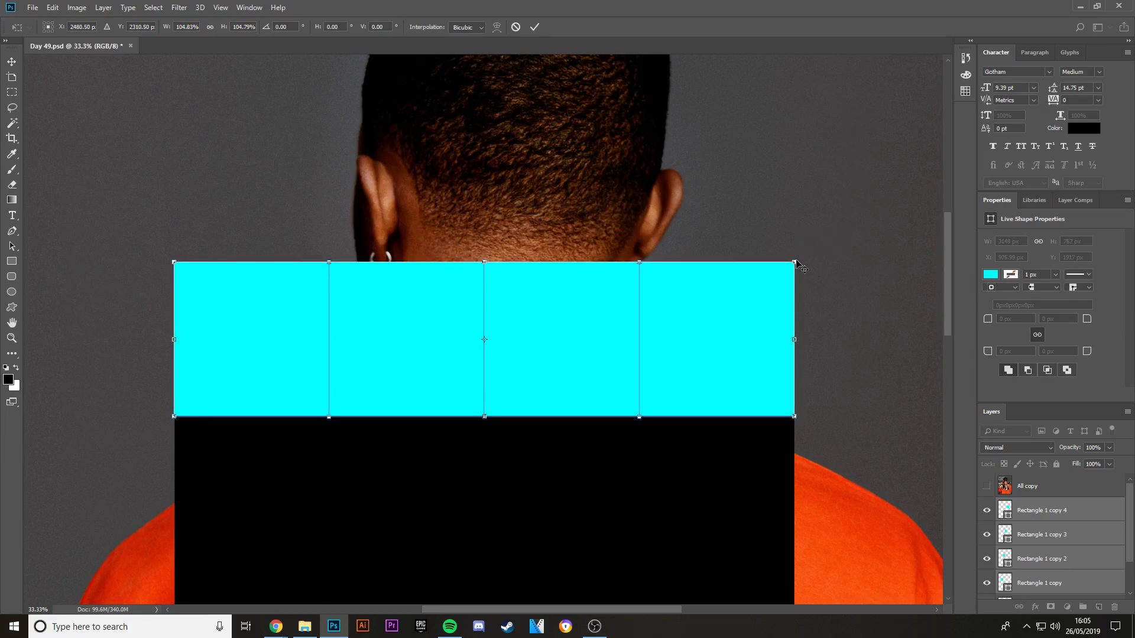
key("Return")
scroll(1021, 534, "down", 2)
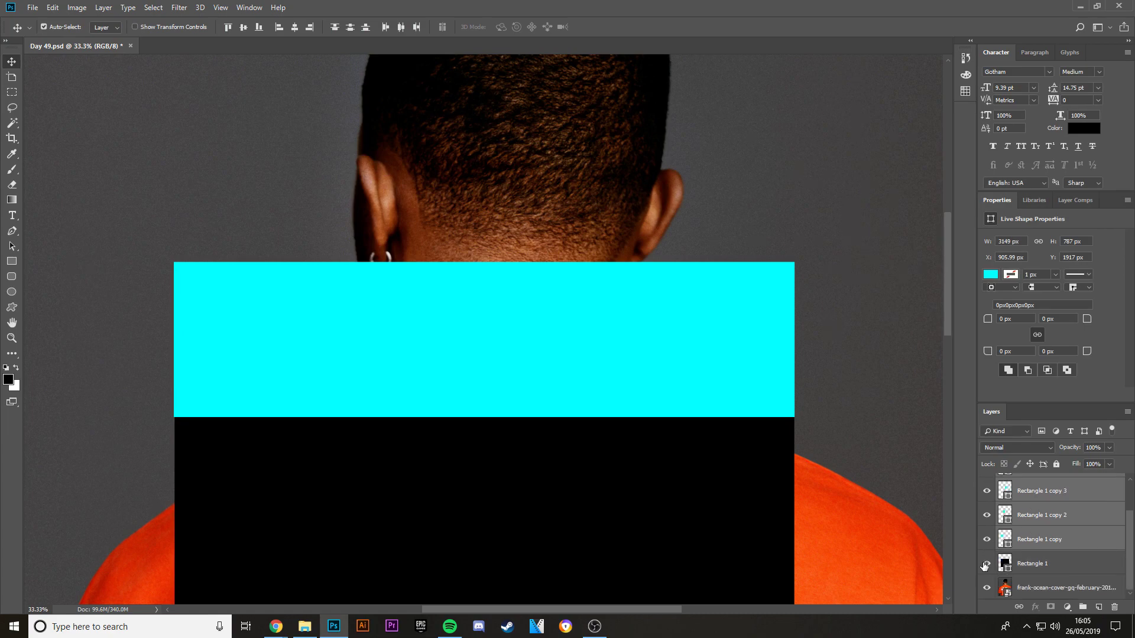
key("ctrl+t")
left_click_drag(558, 312, 556, 318)
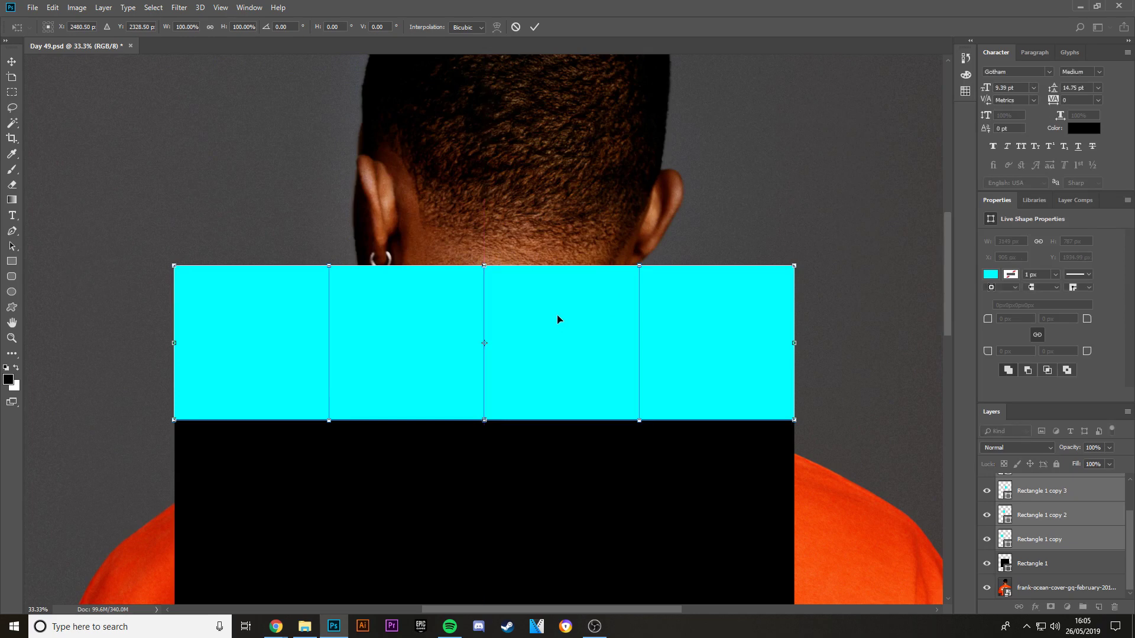
key("Return")
left_click(279, 178)
Step: Fill the second, third and fourth squares blue, red and yellow from the Properties swatches
left_click(354, 339)
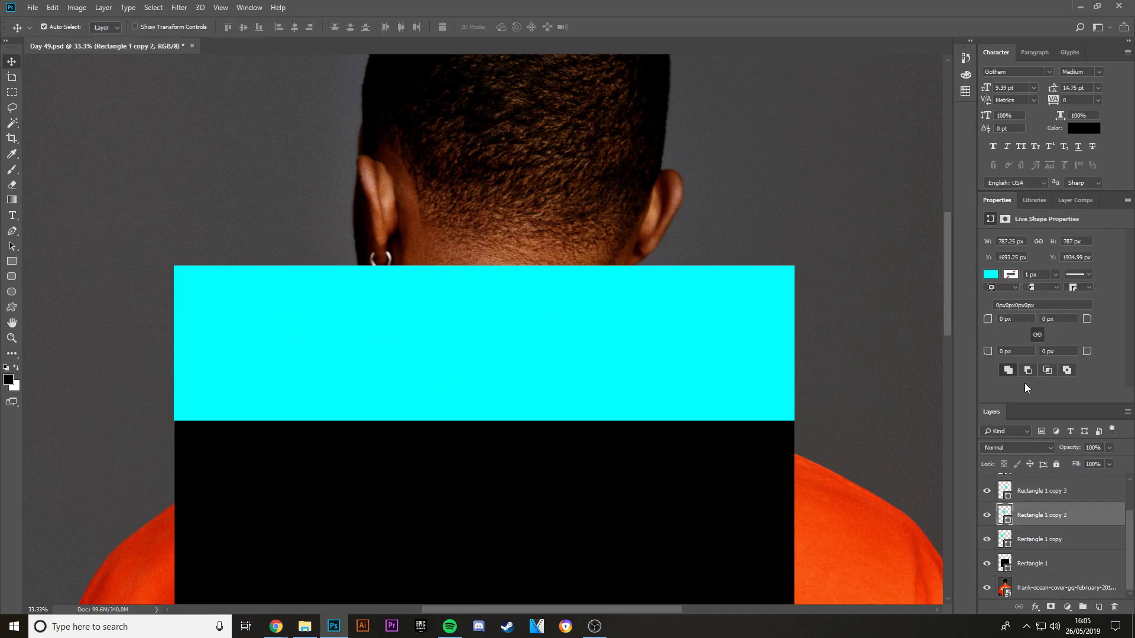
left_click(991, 274)
left_click(1035, 349)
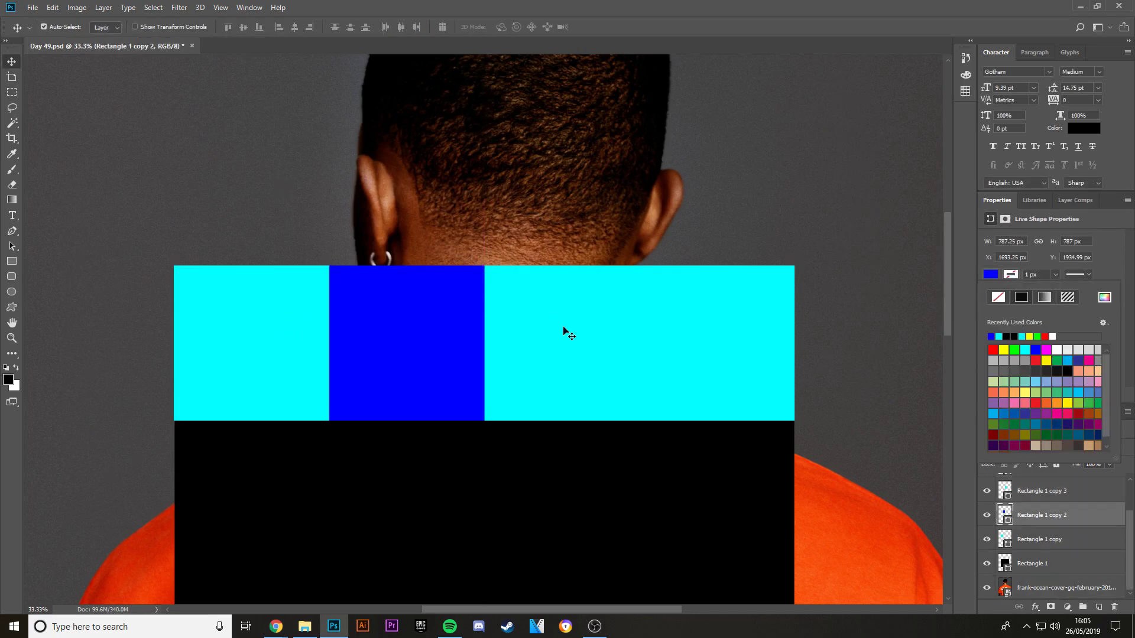
left_click(503, 335)
left_click(996, 276)
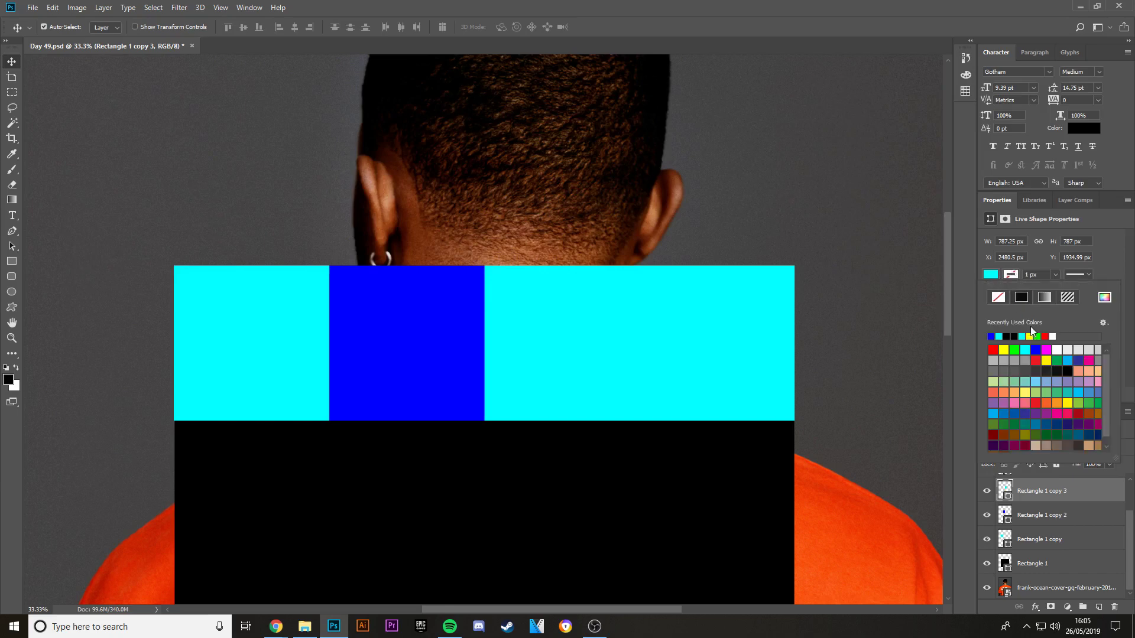
left_click(1046, 330)
left_click(712, 347)
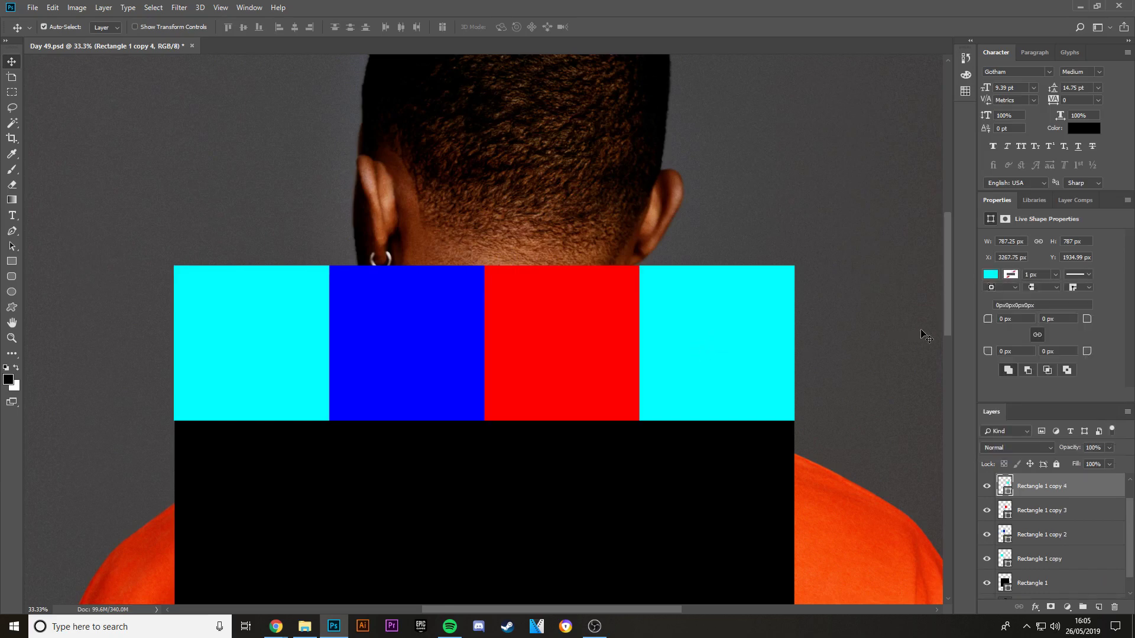
left_click(991, 276)
left_click(991, 337)
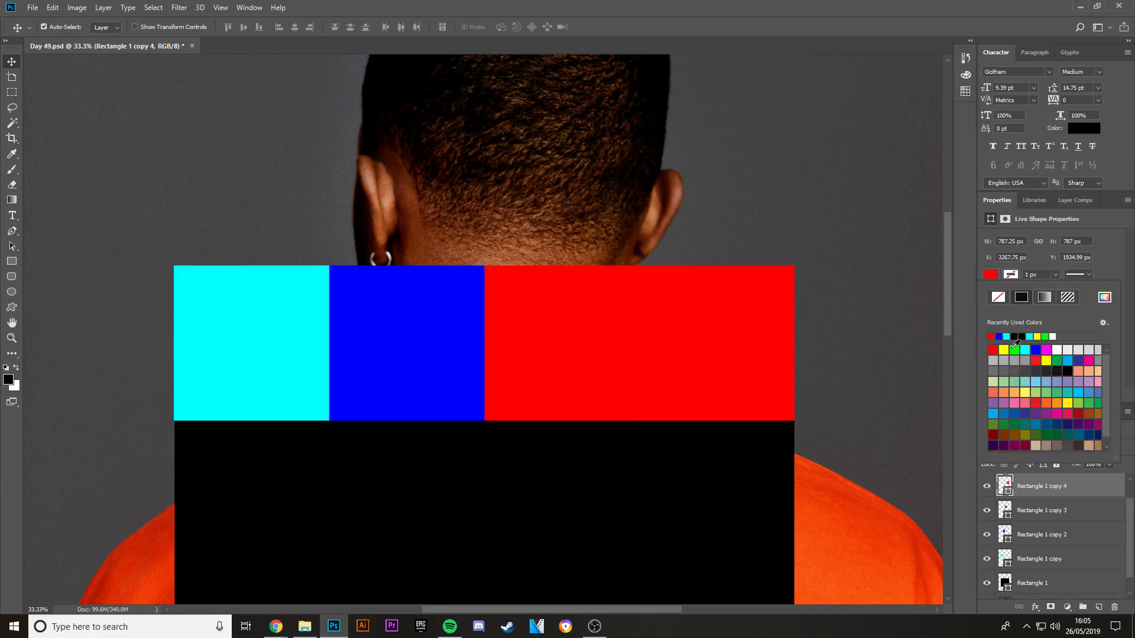
left_click(1004, 349)
Step: Select the cyan, blue, red and yellow square layers together
scroll(239, 367, "down", 3)
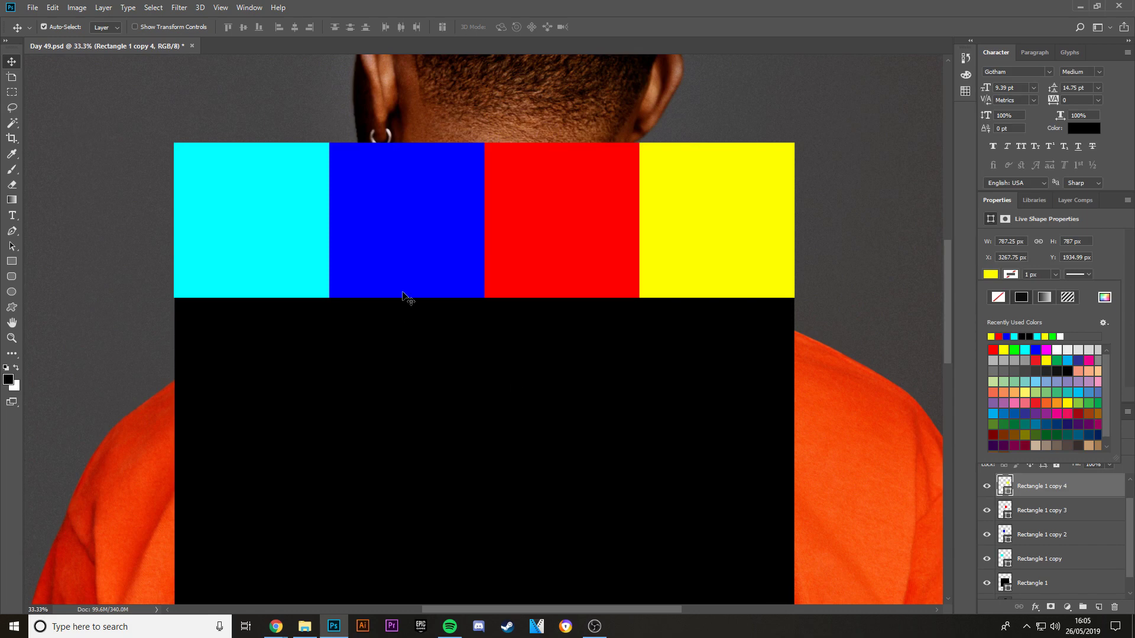
left_click(272, 229, "shift")
left_click(380, 223, "shift")
left_click(548, 202, "shift")
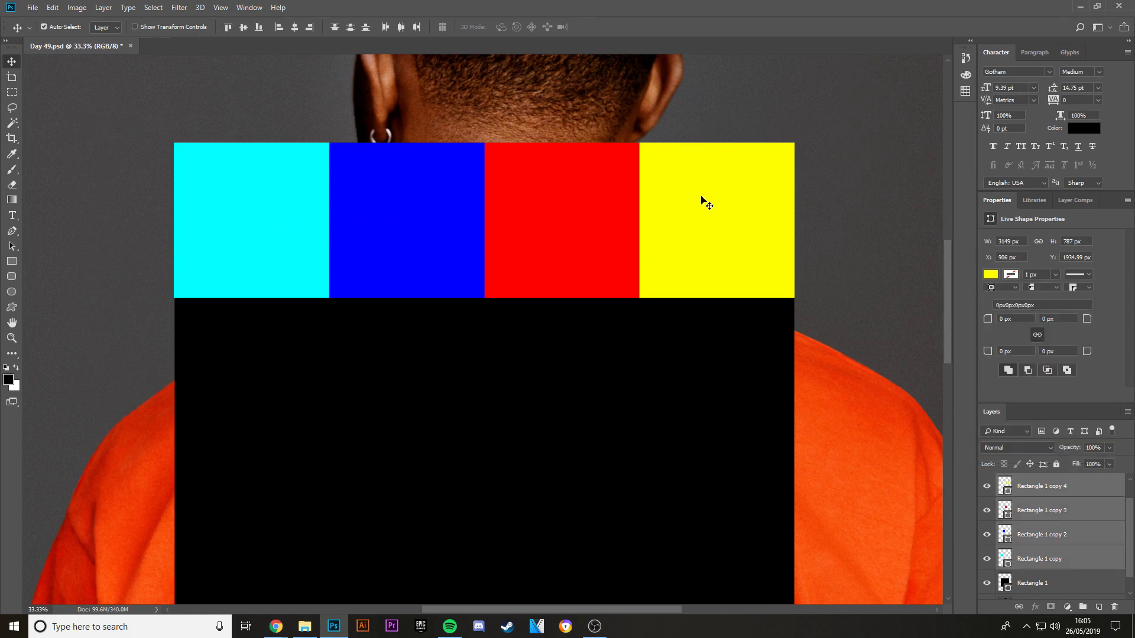
left_click(704, 210, "shift")
left_click(704, 213, "shift")
Step: Duplicate the coloured row and place the copy directly beneath the first row
key("ctrl+t")
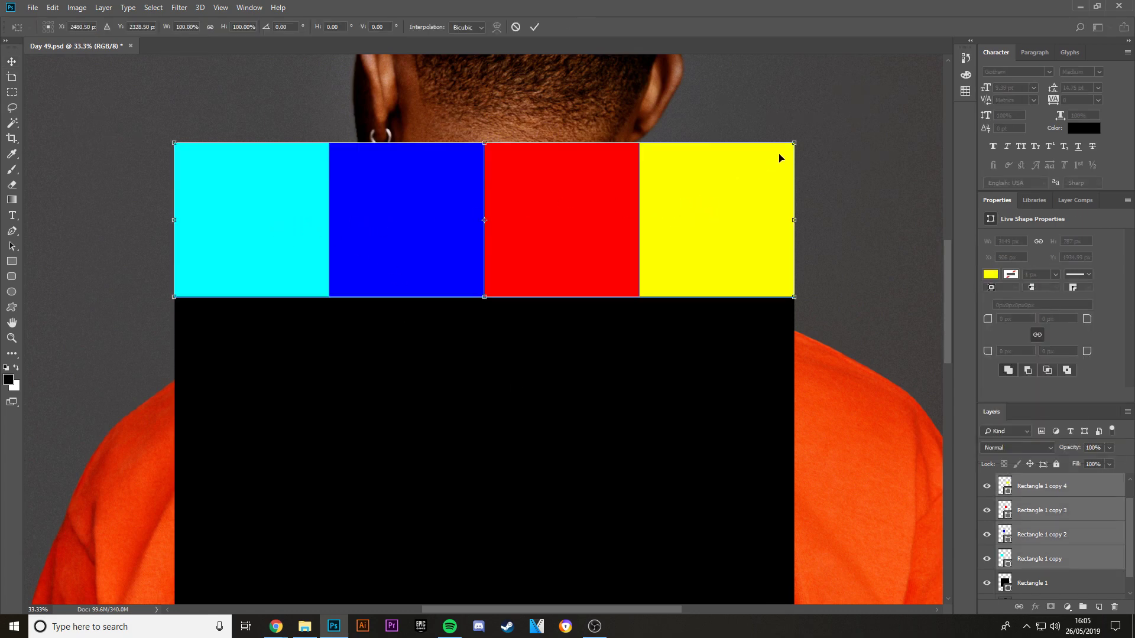
key("Return")
left_click_drag(733, 140, 732, 141)
key("ctrl+alt+t")
left_click_drag(563, 210, 583, 342)
key("Return")
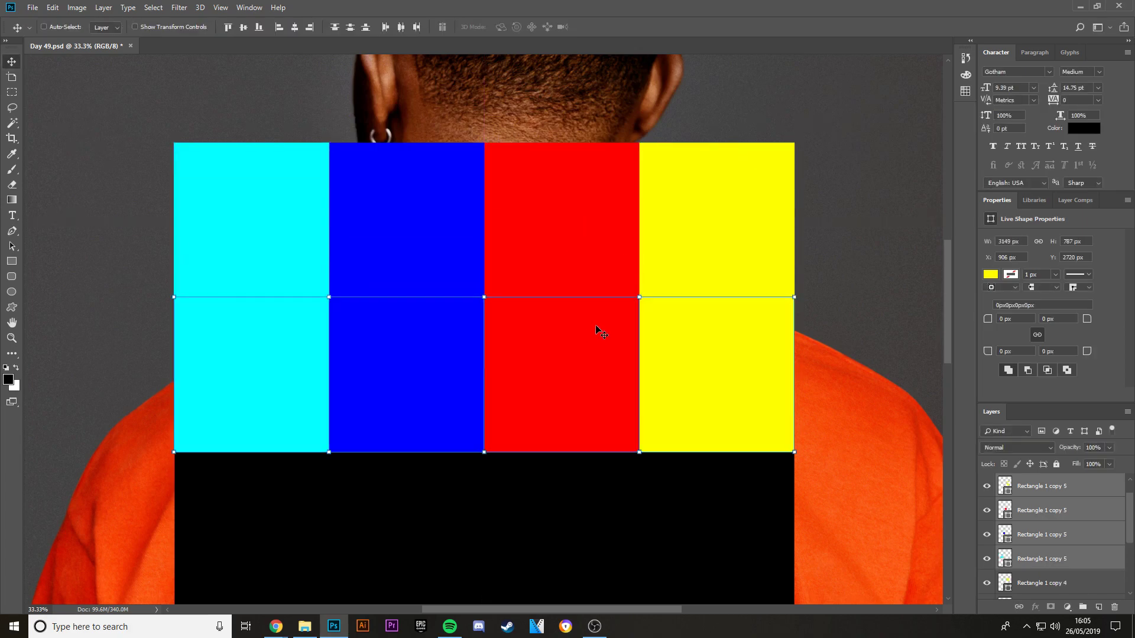
Step: Flip the second row horizontally so it reads yellow, red, blue, cyan
key("ctrl+shift+alt+t")
key("Return")
key("ctrl+t")
right_click(551, 338)
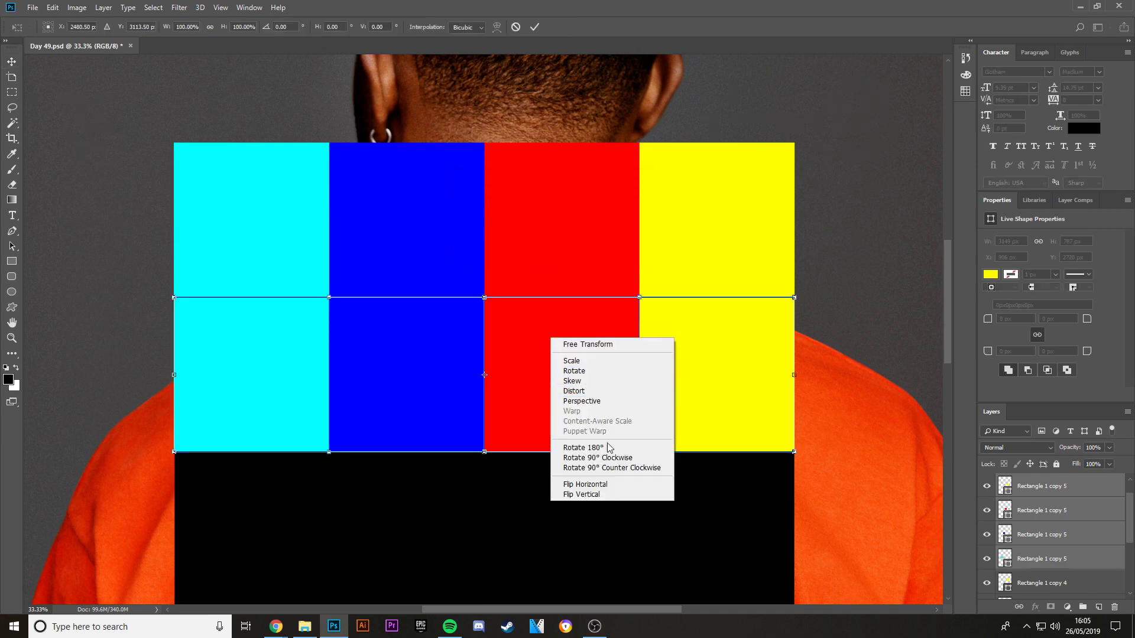
left_click(585, 484)
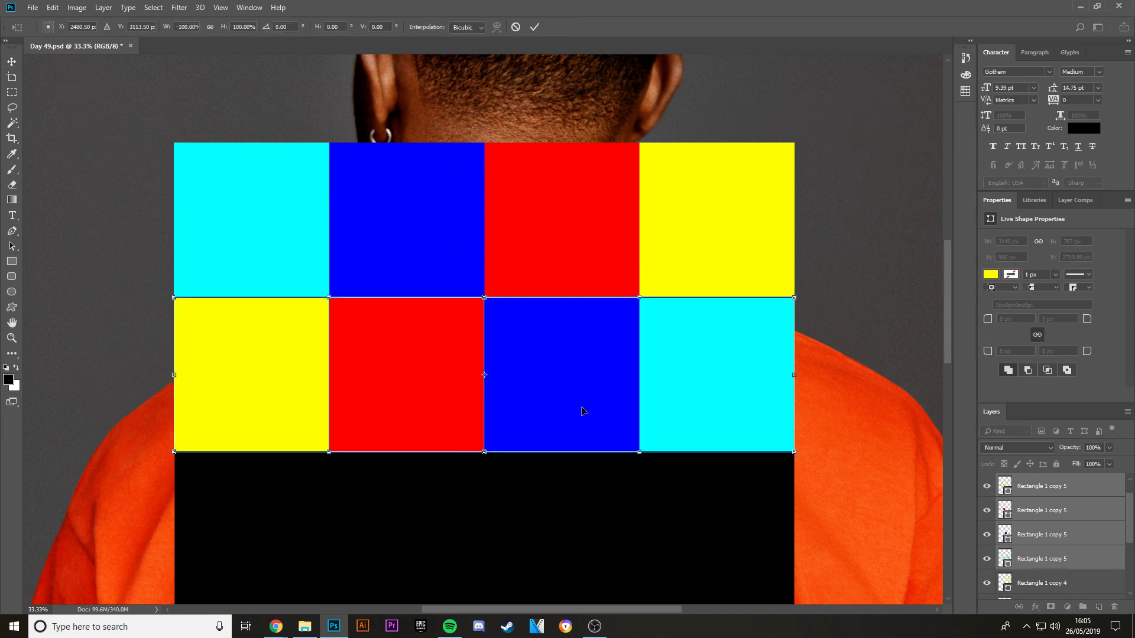
key("Return")
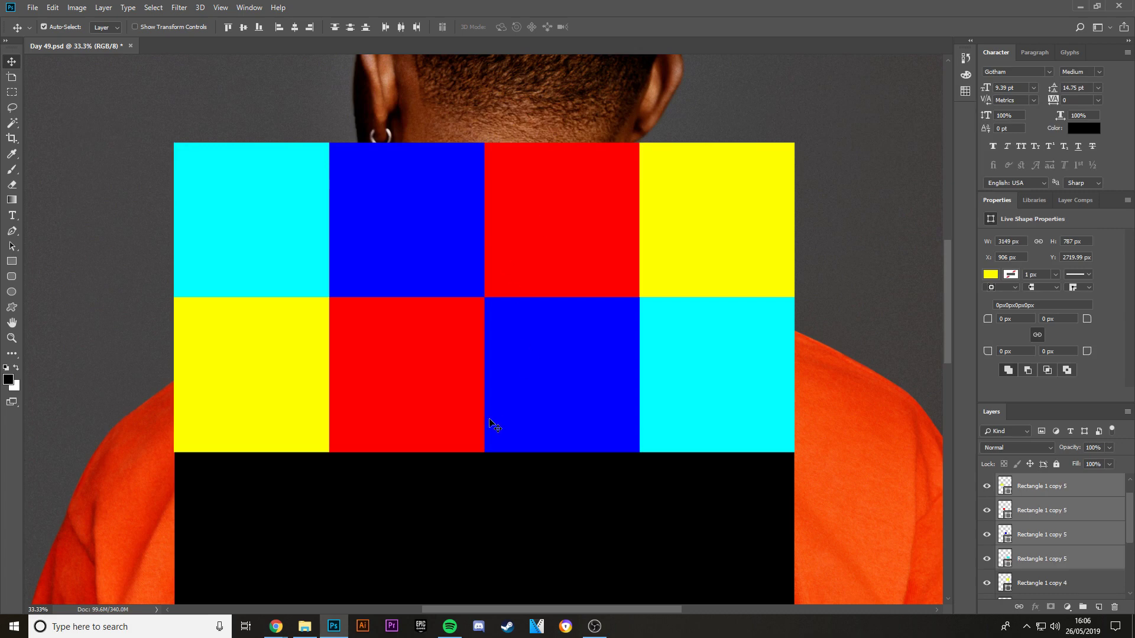
Step: Duplicate both rows and drag the copies straight down to complete the four-by-four grid
scroll(510, 370, "down", 5)
scroll(534, 375, "up", 4)
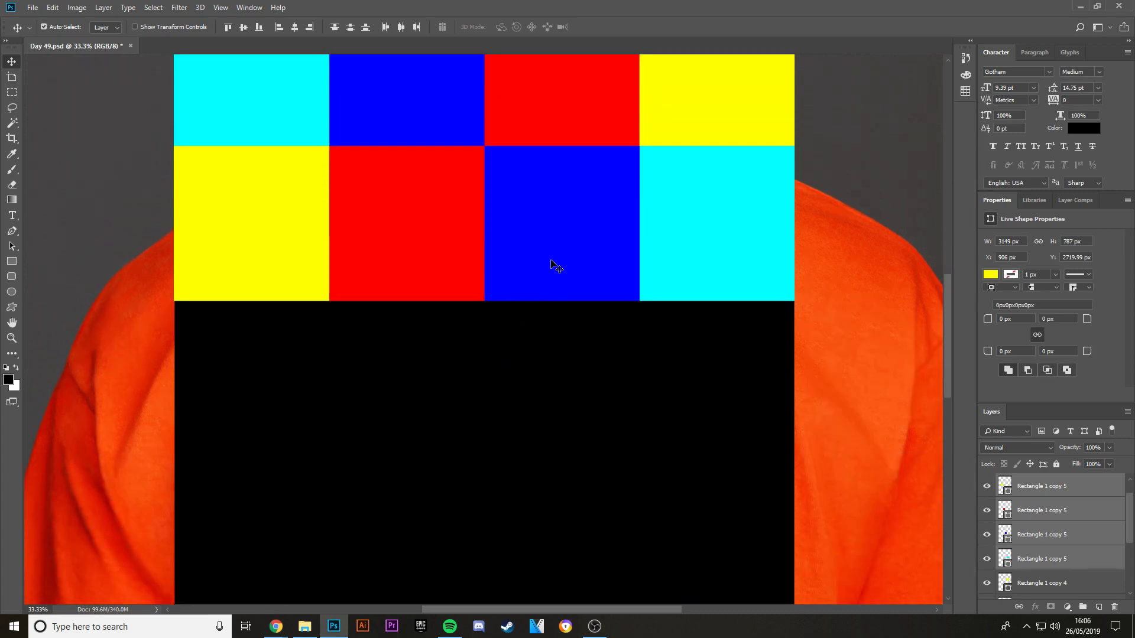
left_click(654, 193, "shift")
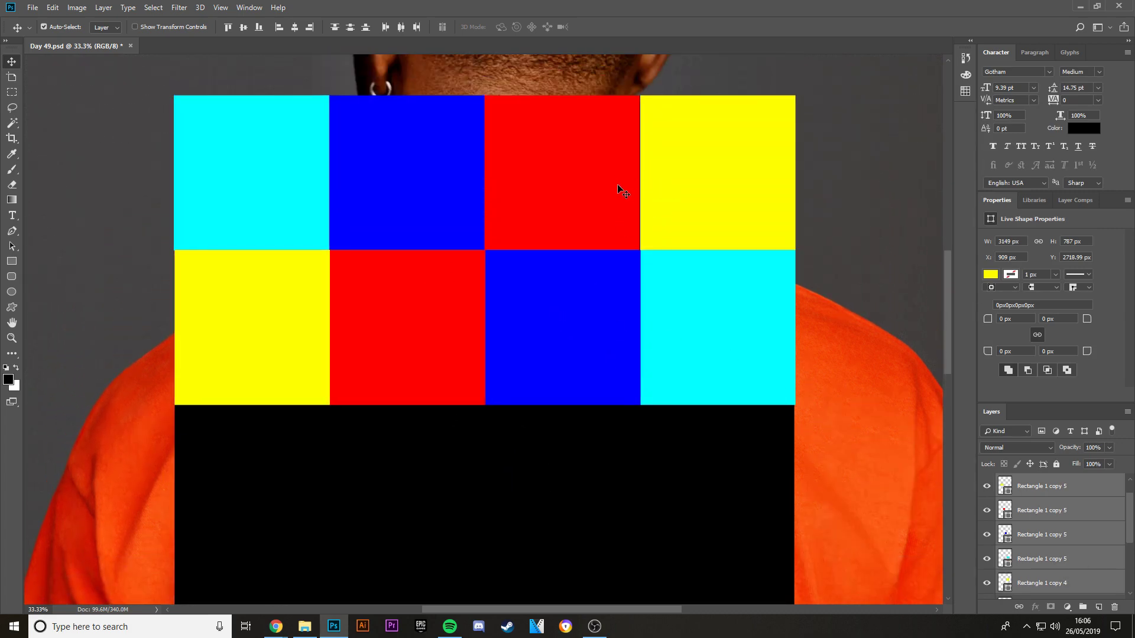
left_click(680, 195, "shift")
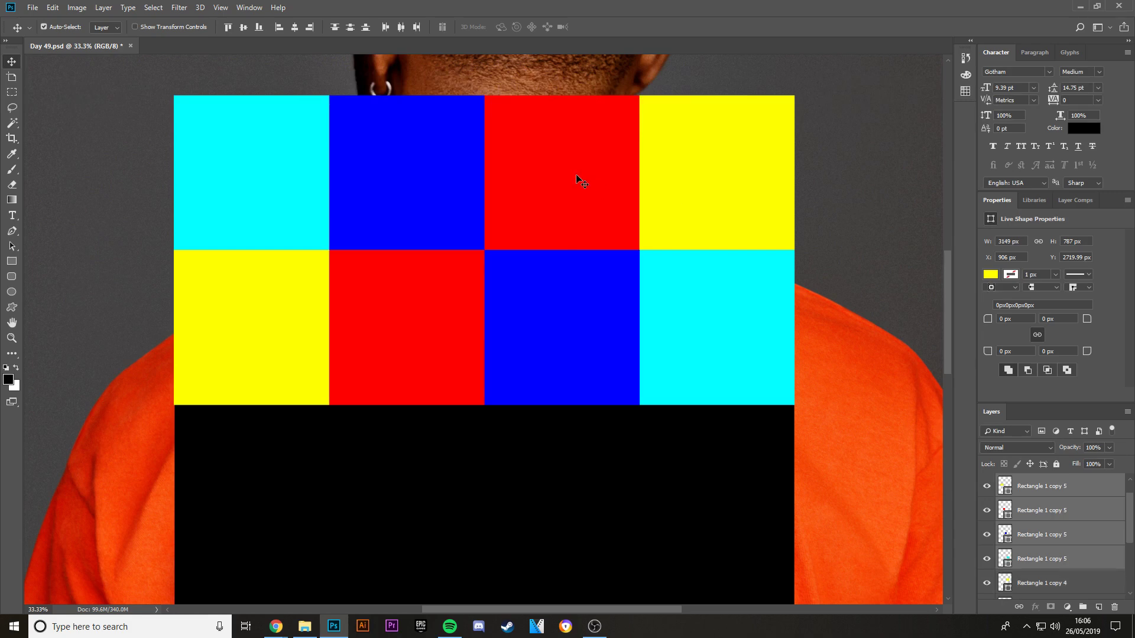
left_click(641, 177, "shift")
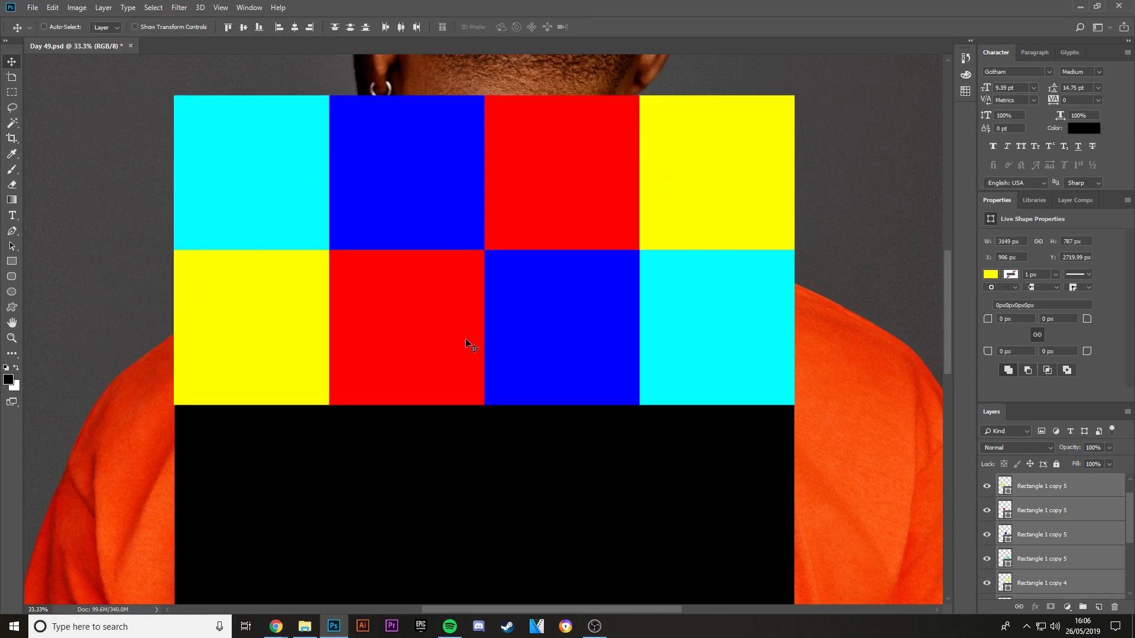
key("ctrl+j")
key("ctrl+t")
scroll(552, 291, "down", 5)
left_click_drag(552, 177, 555, 498)
key("Return")
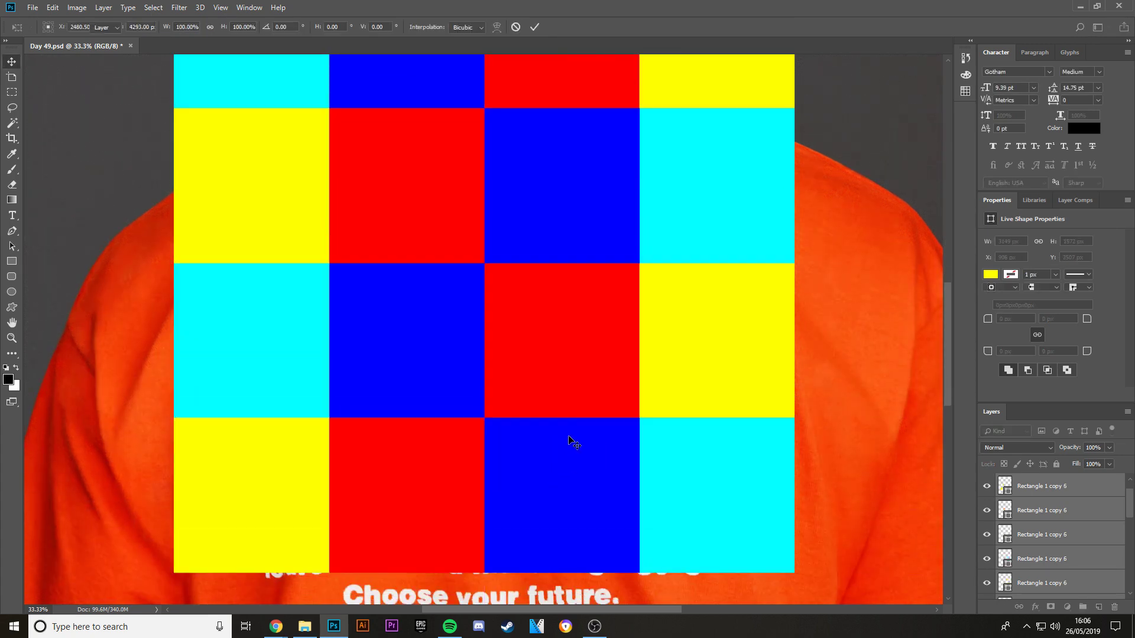
key("ctrl+minus")
key("ctrl+minus")
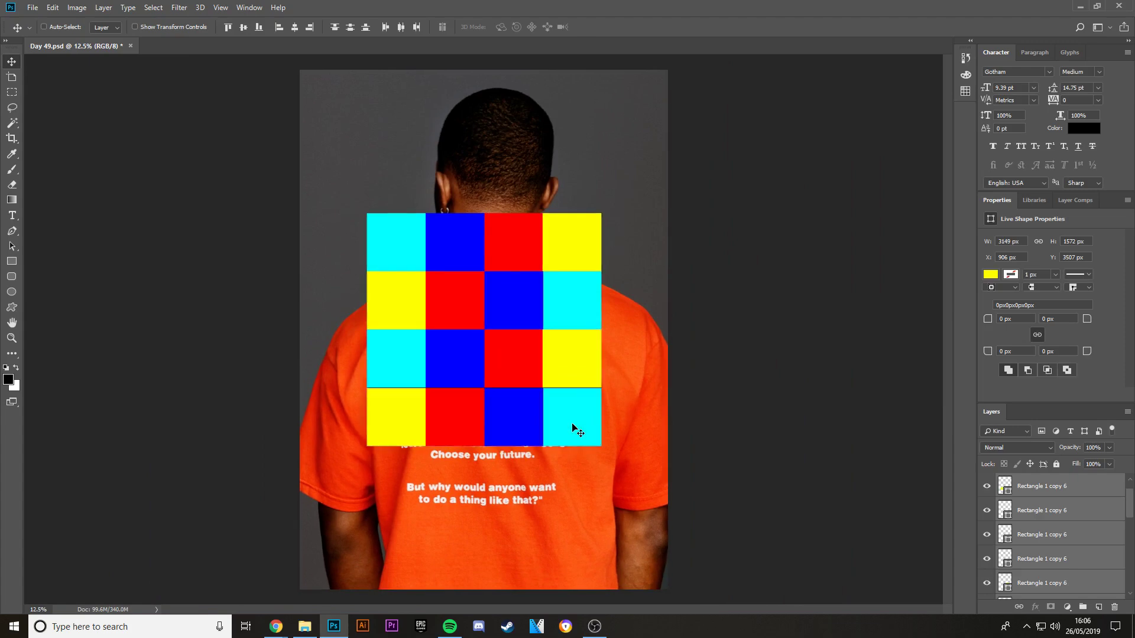
Step: Select the colour grid layers and shift the whole grid a few pixels lower on the shirt
scroll(1038, 530, "down", 10)
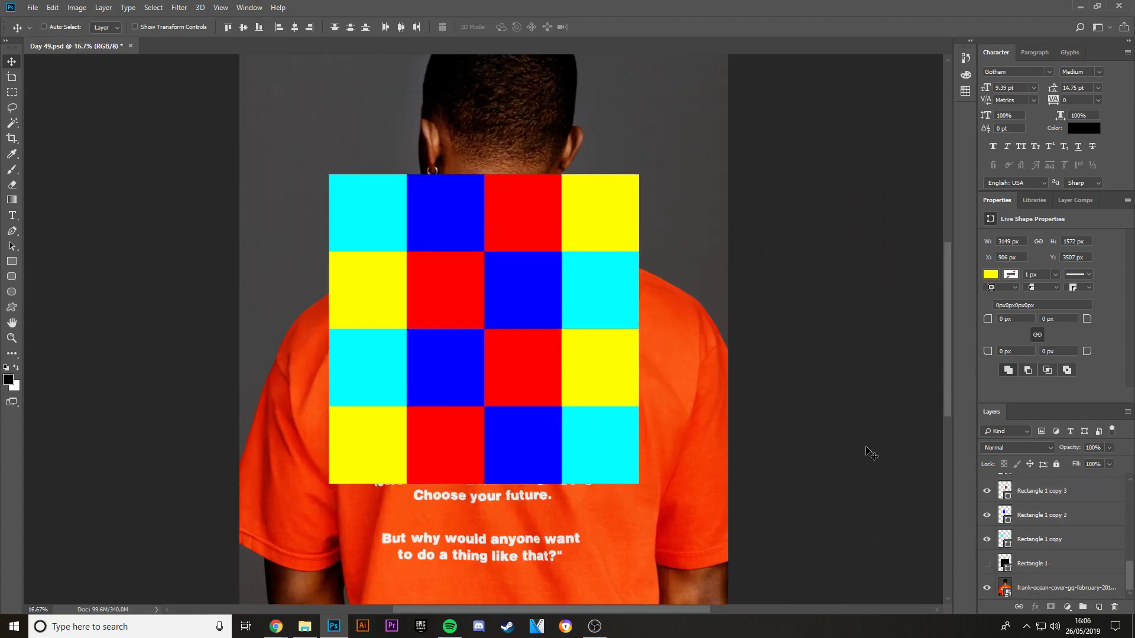
key("ctrl+minus")
key("ctrl+plus")
key("ctrl+plus")
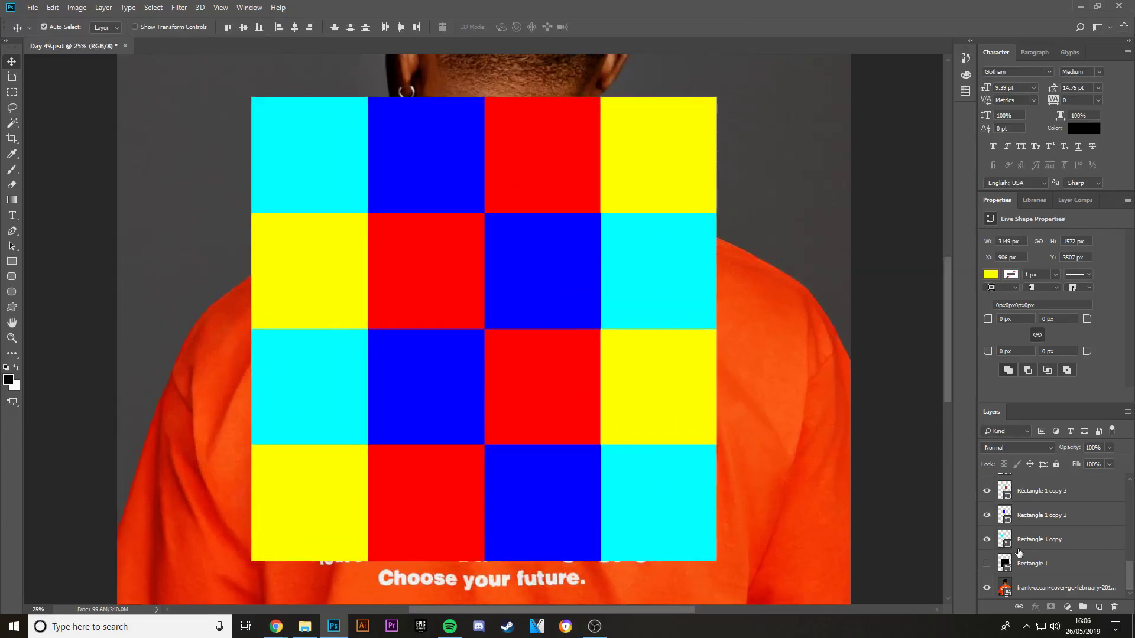
scroll(1046, 547, "up", 5)
left_click(1041, 511, "shift")
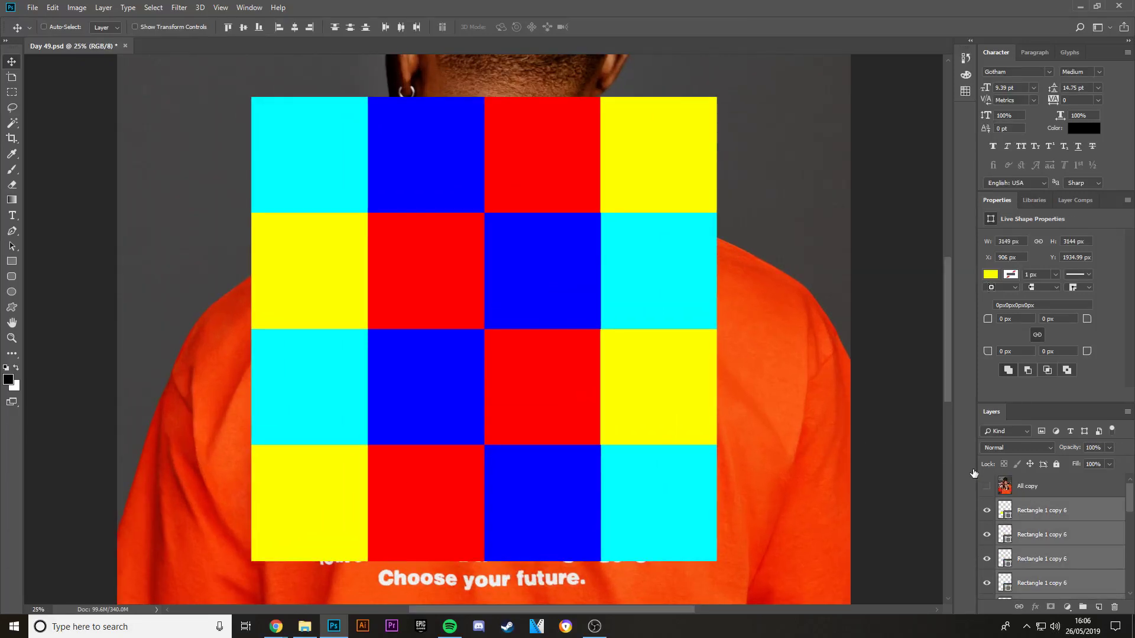
key("ctrl+t")
left_click_drag(548, 265, 550, 272)
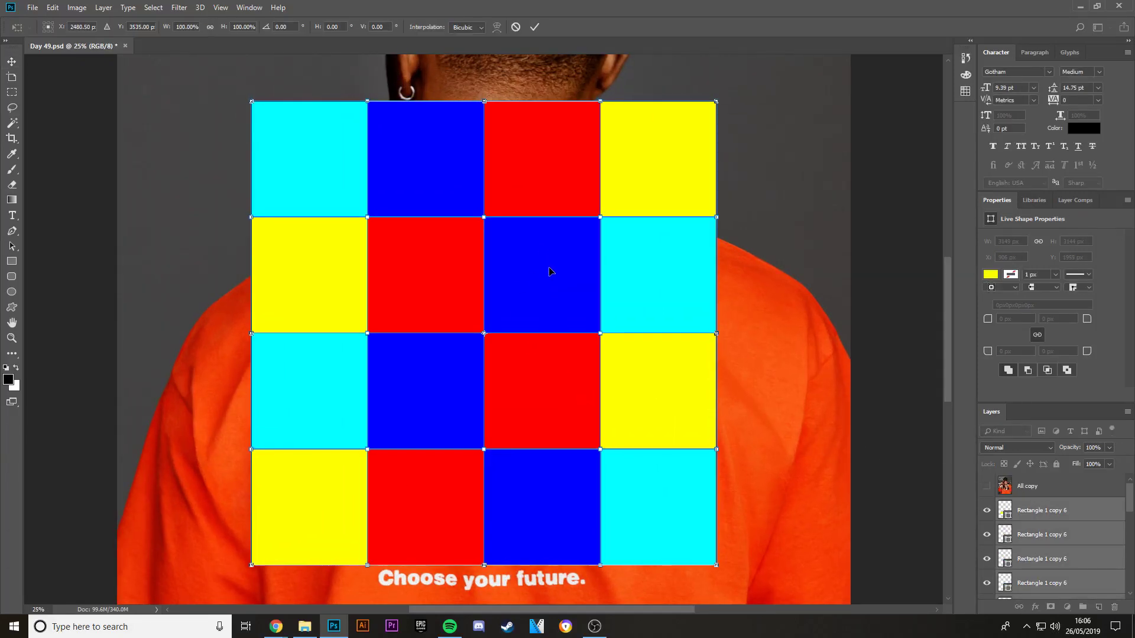
key("Return")
key("ctrl+minus")
key("ctrl+minus")
key("ctrl+minus")
key("ctrl+minus")
key("ctrl+minus")
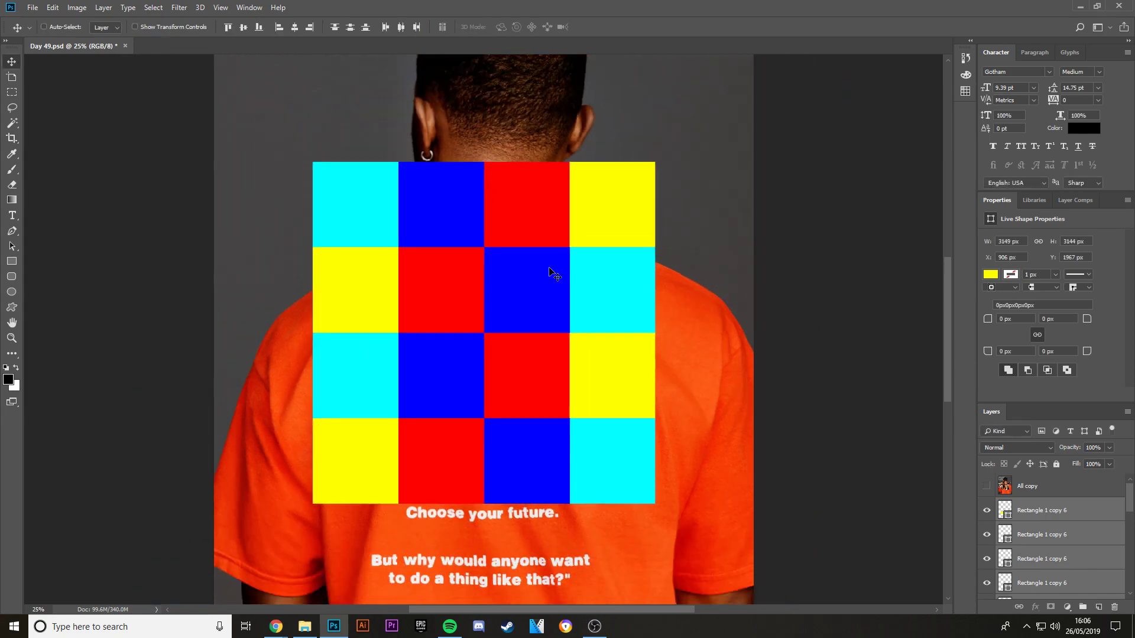
key("ctrl+plus")
key("ctrl+plus")
key("ctrl+plus")
key("ctrl+plus")
key("ctrl+plus")
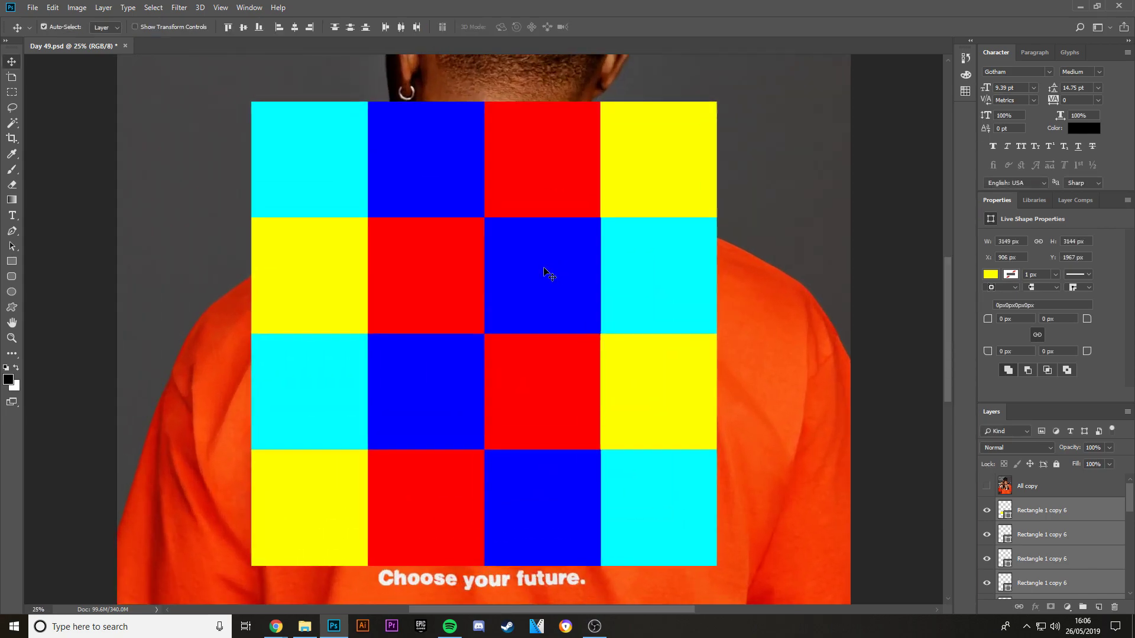
Step: Open the Desktop folder in File Explorer, then bring up the GQ image search in Chrome
left_click(304, 627)
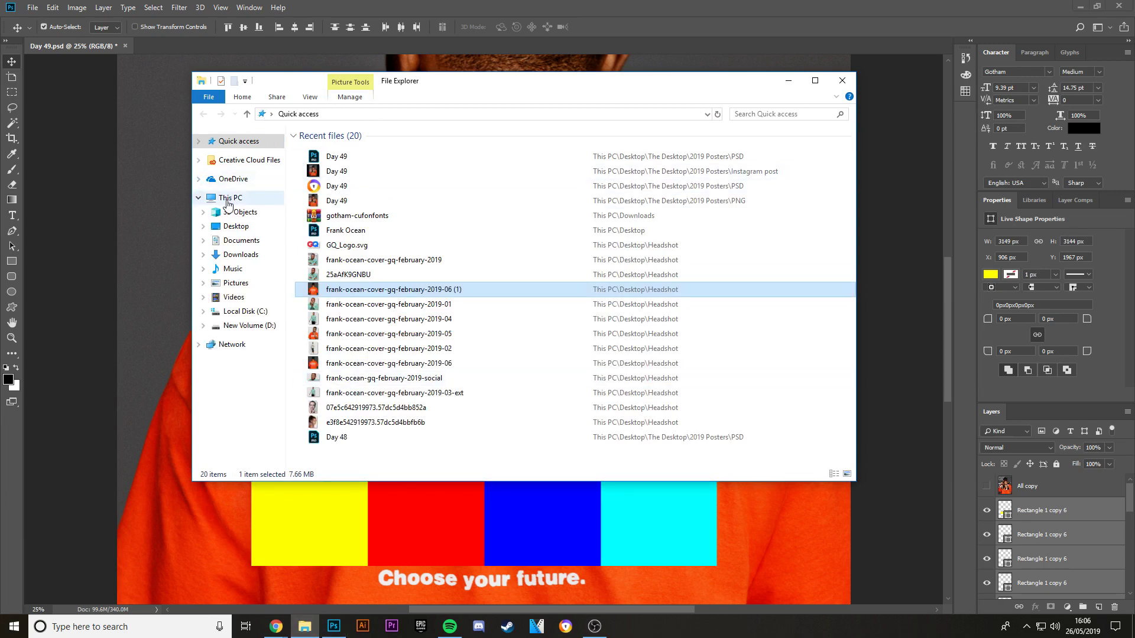
left_click(229, 226)
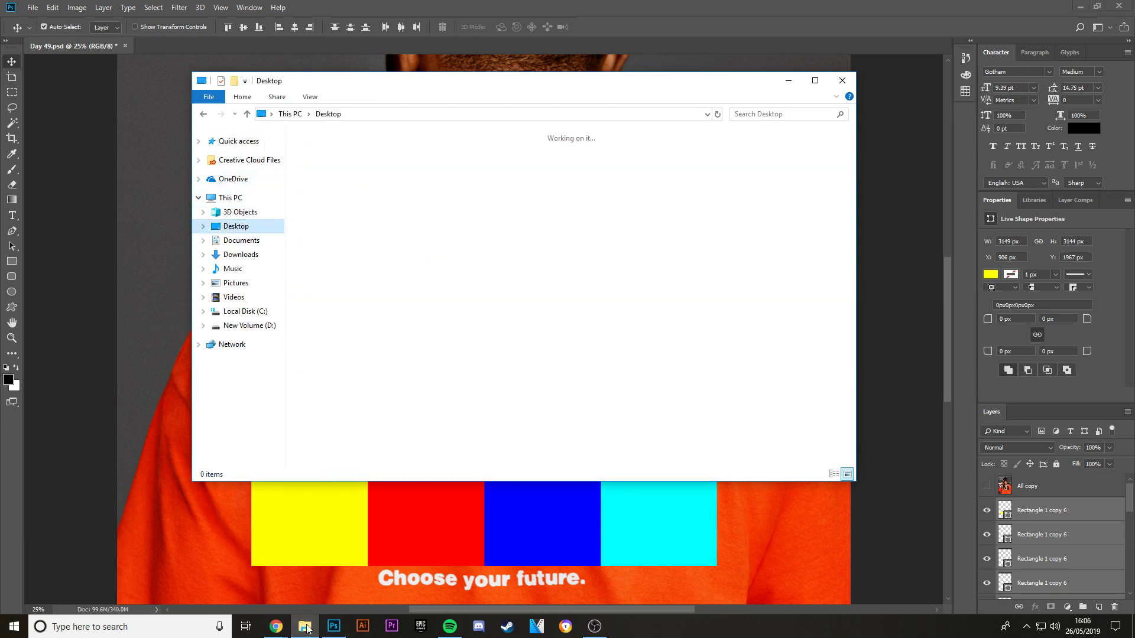
left_click(276, 627)
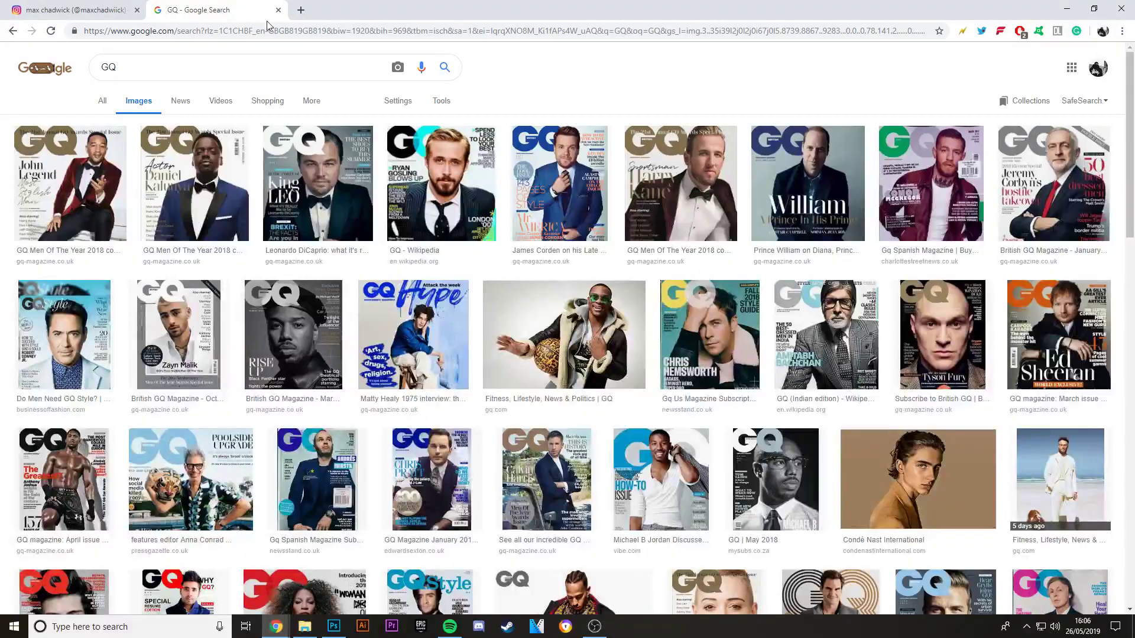
Step: Search Google for 'frank ocean gq photoshoot'
type("Frank oce")
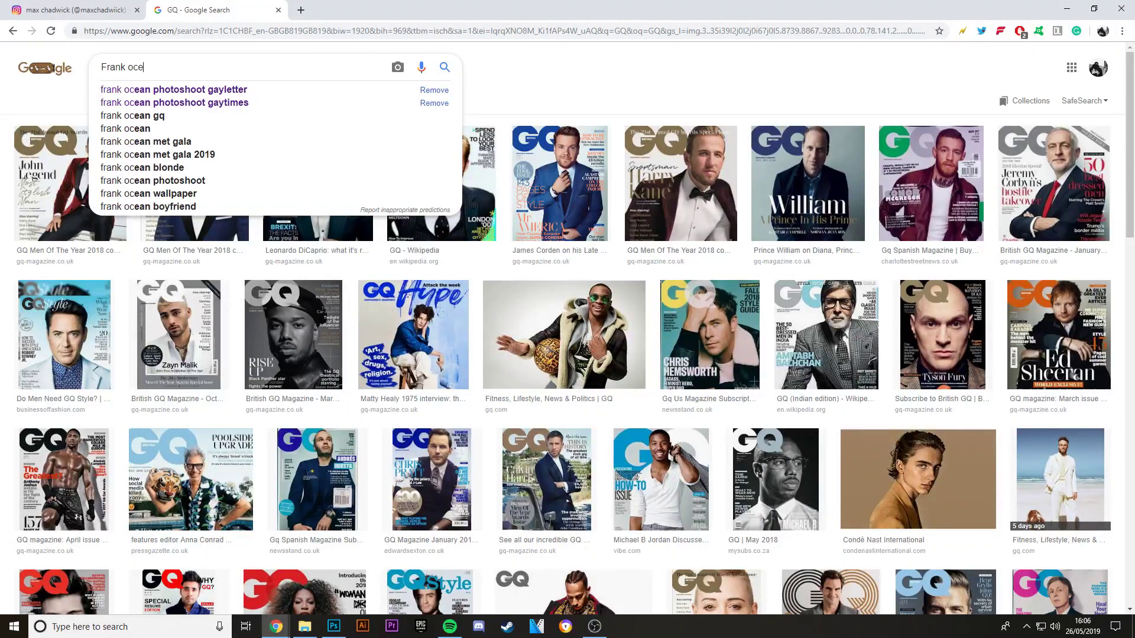
type("an pht")
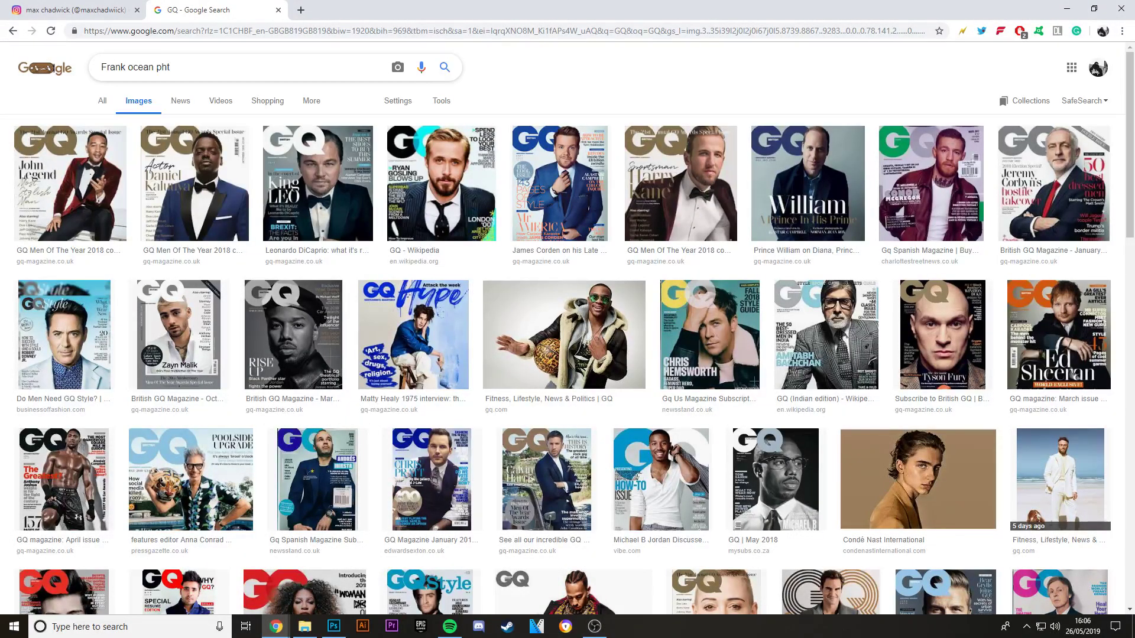
key("BackSpace")
key("BackSpace")
key("BackSpace")
type("GQ")
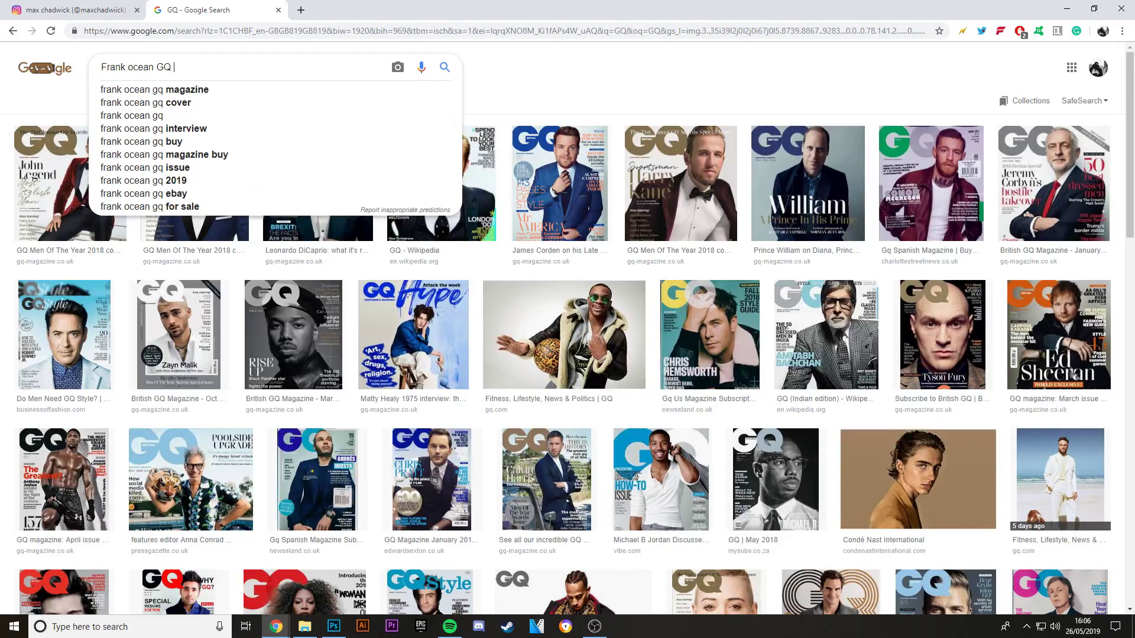
key("Down")
key("Down")
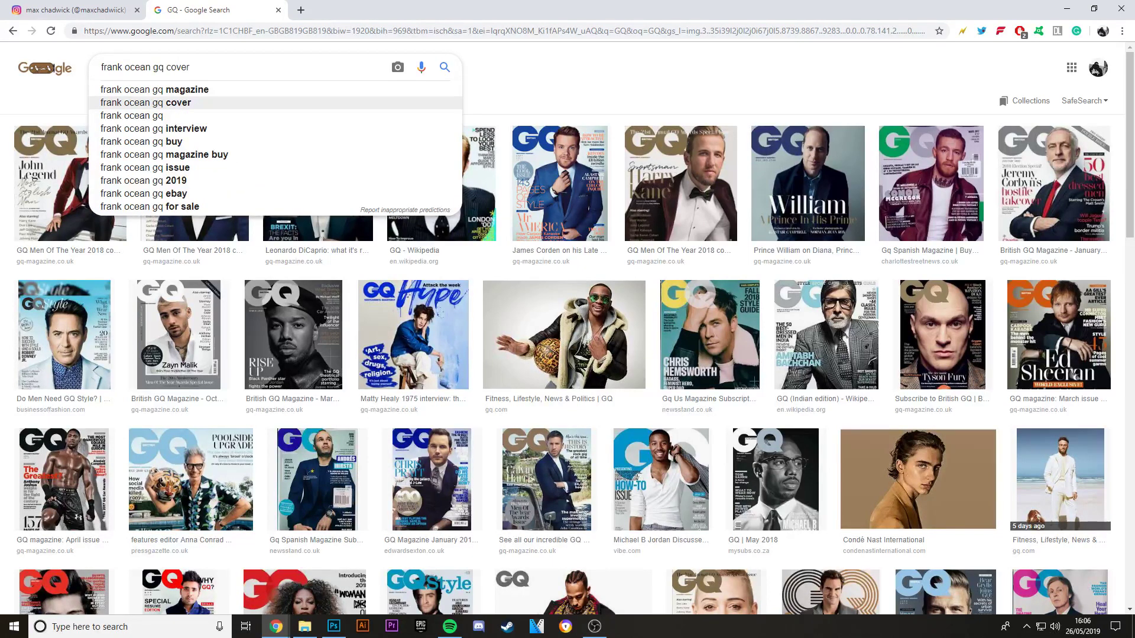
key("Down")
type("p")
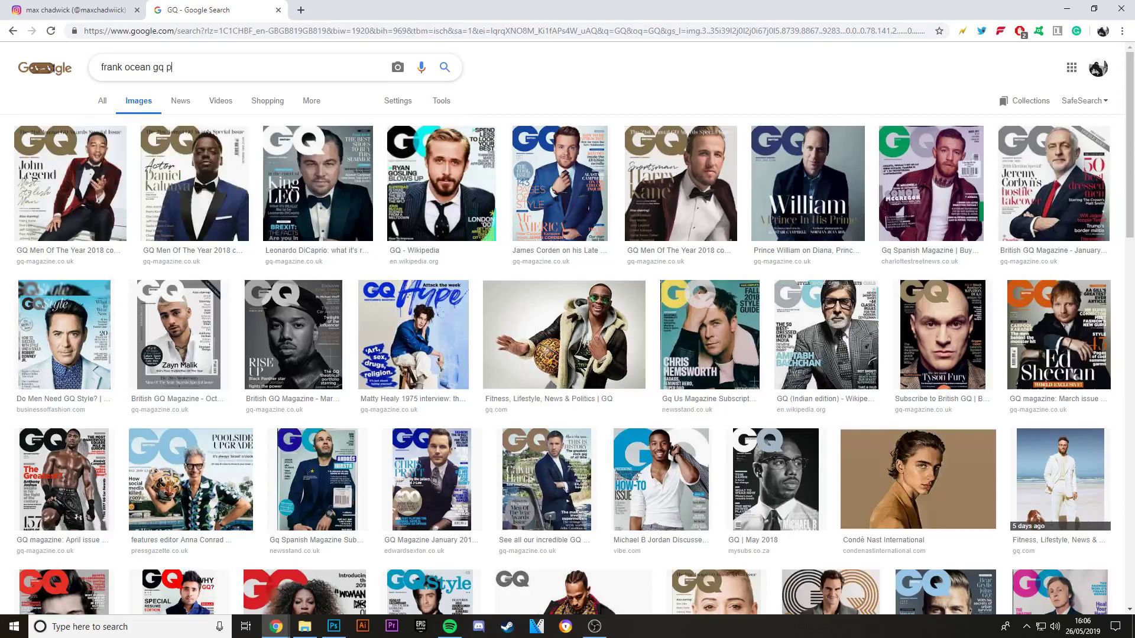
type("hotoshoot")
key("Return")
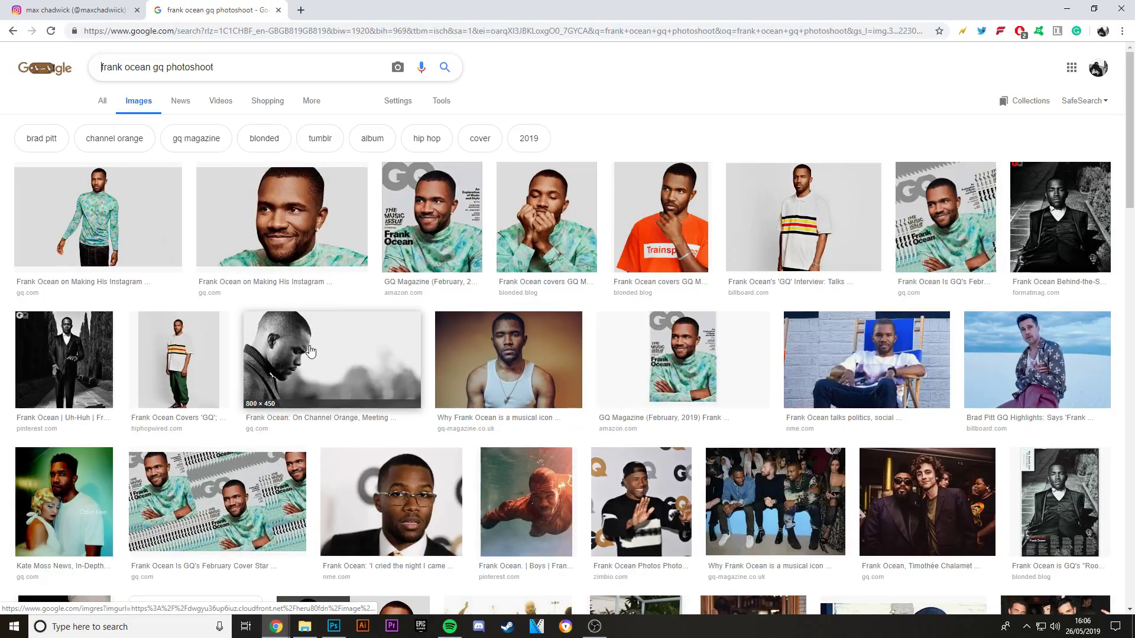
Step: Browse the web results and GQ visual timeline, then open the blonded.blog cover article
left_click(102, 101)
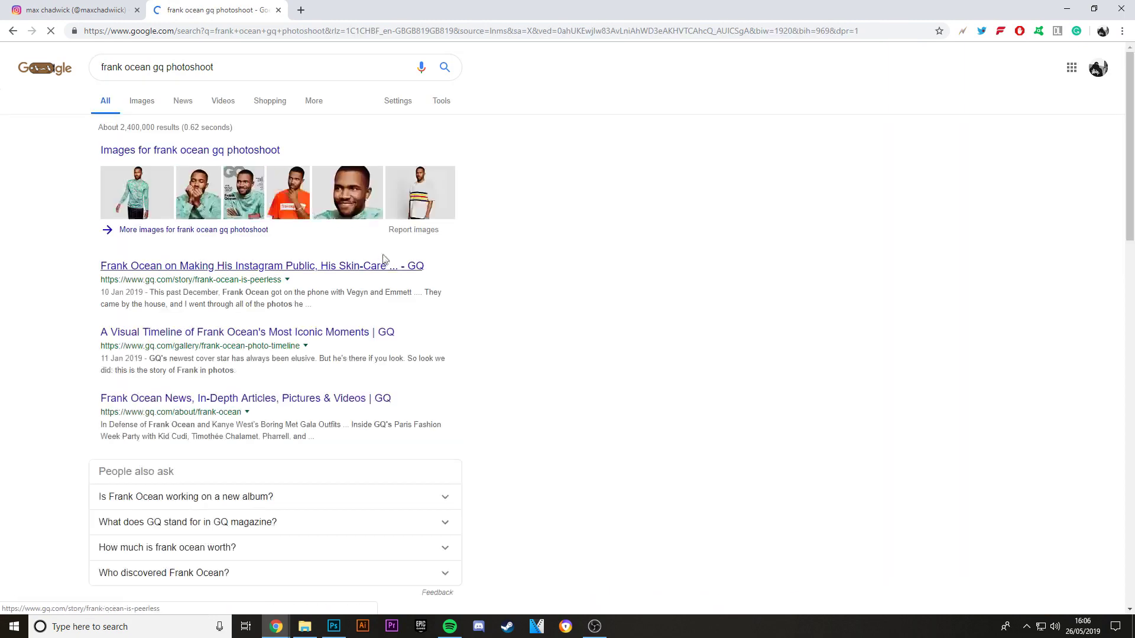
scroll(249, 289, "down", 2)
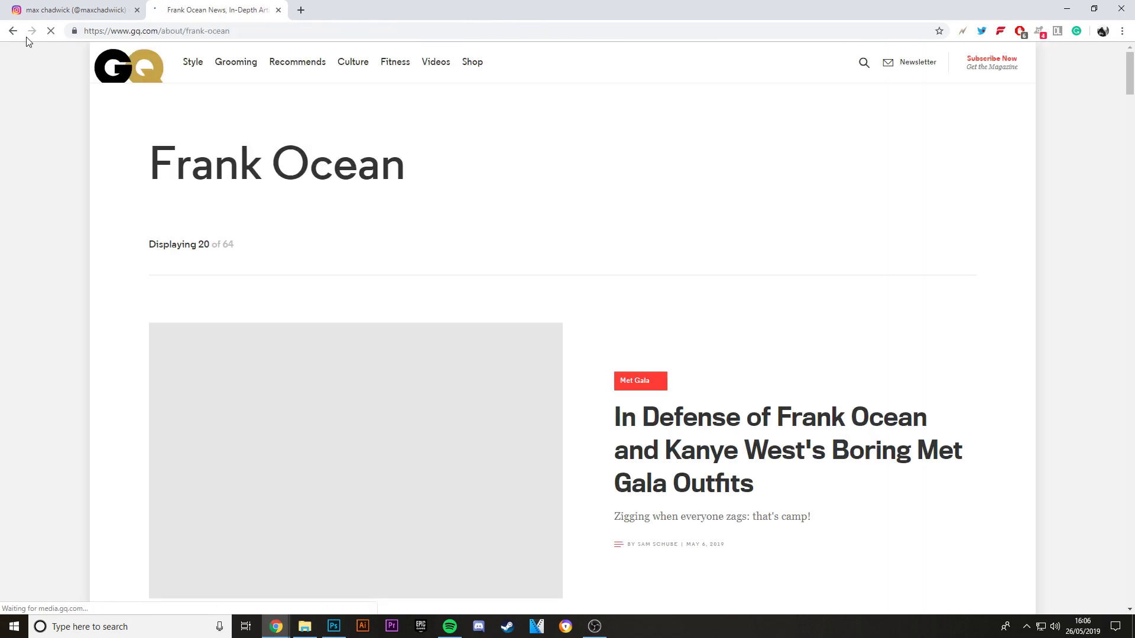
left_click(13, 31)
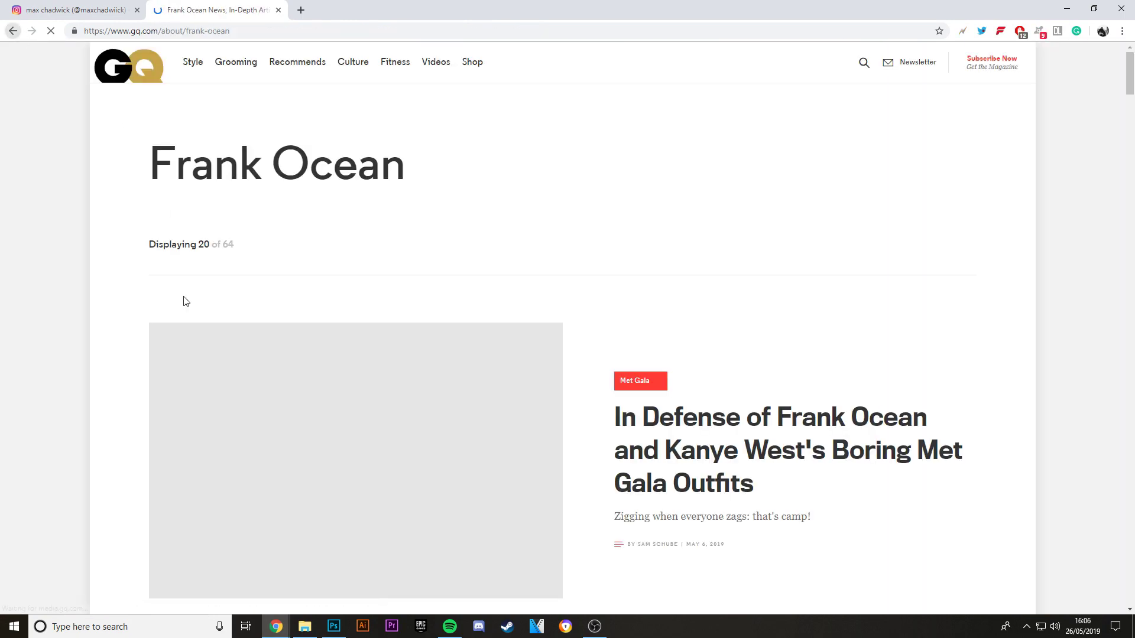
left_click(167, 216)
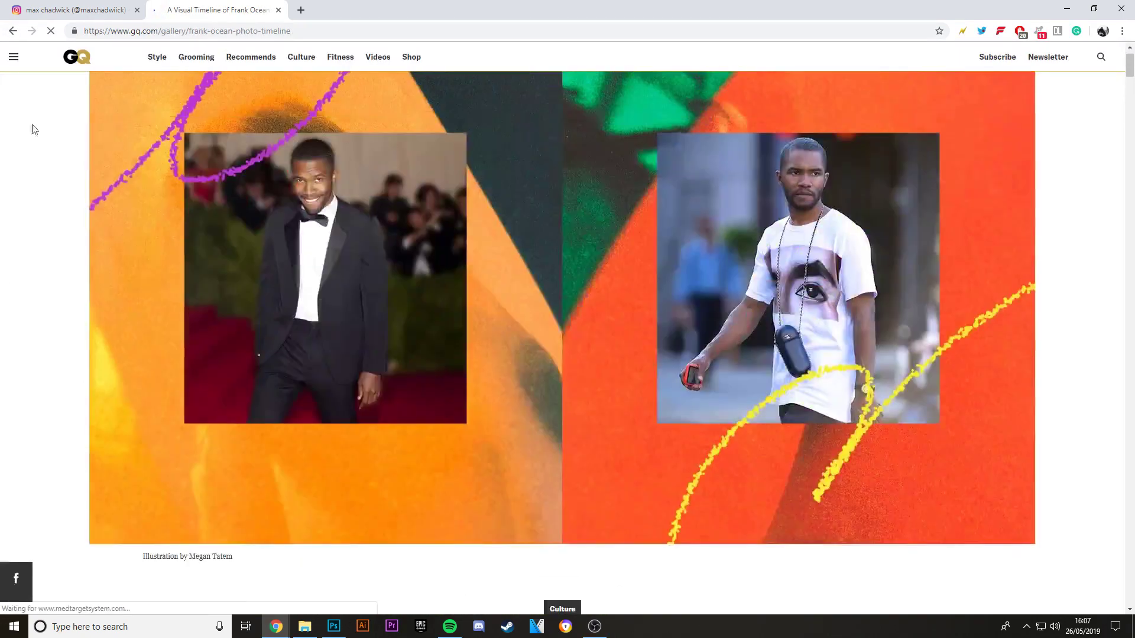
left_click(13, 30)
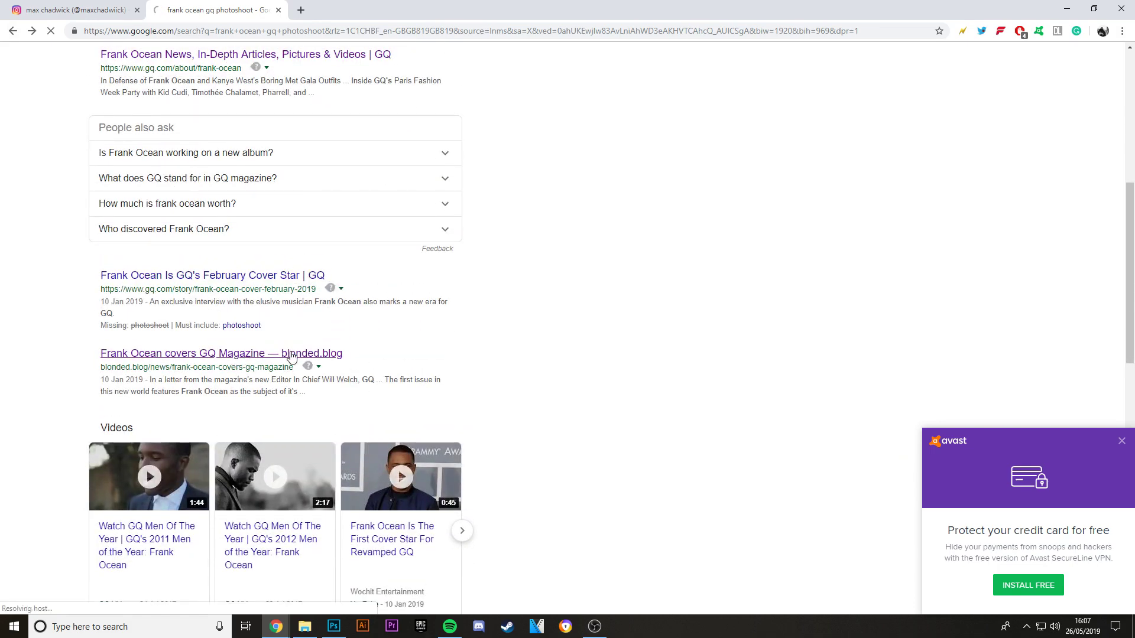
left_click(291, 353)
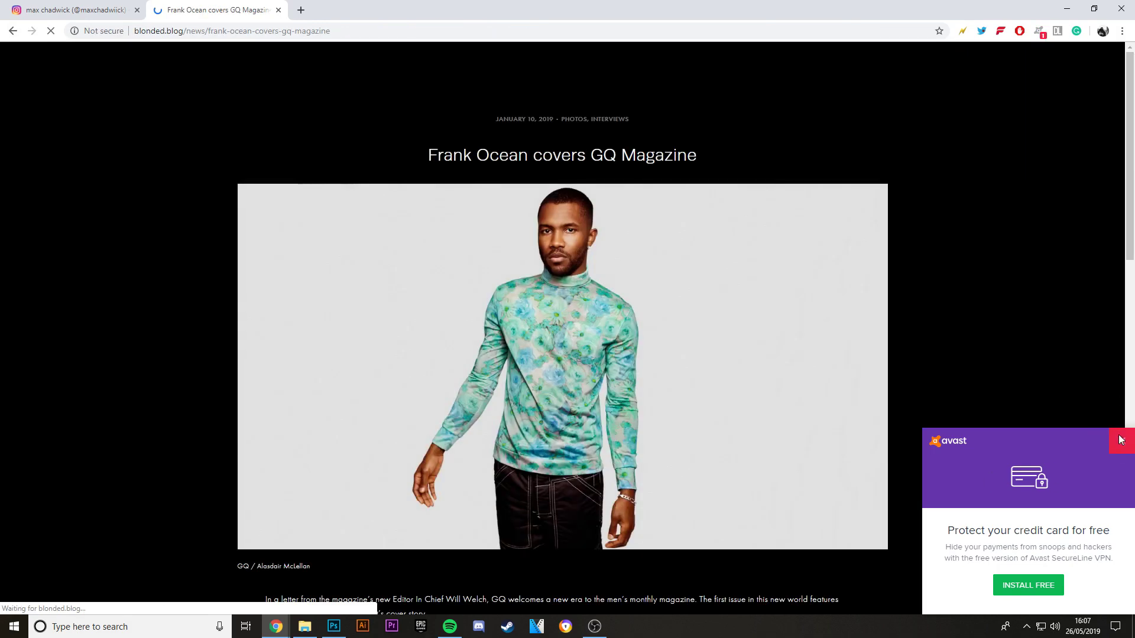
Step: Dismiss the Avast popup, scroll to the article's GQ photo gallery, and open the Desktop folder
left_click(1121, 441)
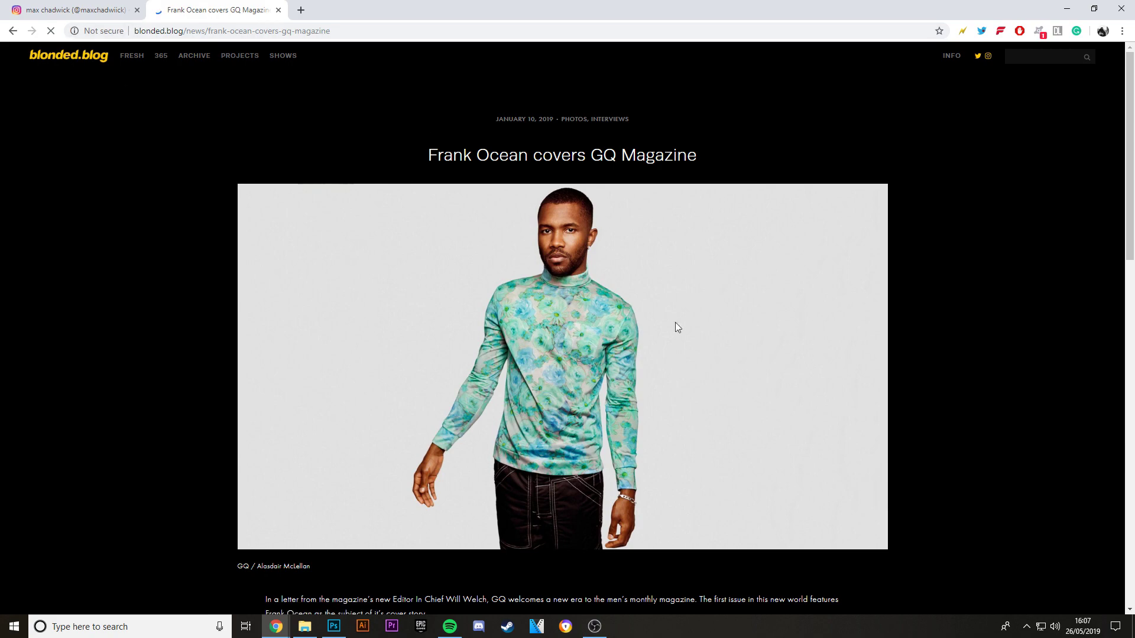
scroll(675, 321, "down", 20)
scroll(747, 249, "up", 6)
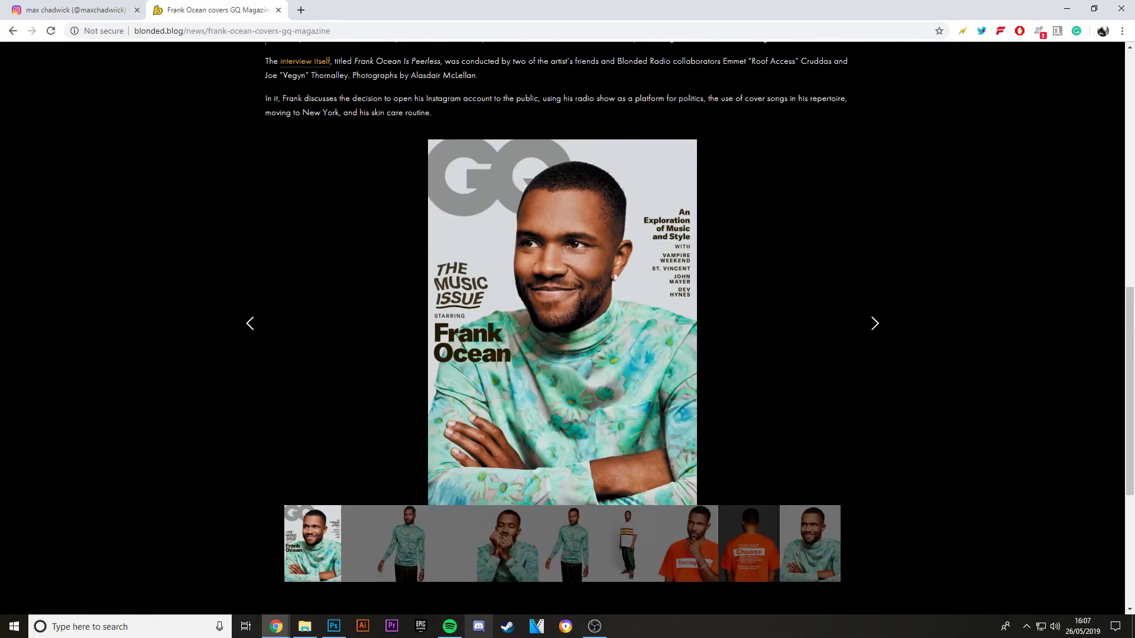
left_click(305, 626)
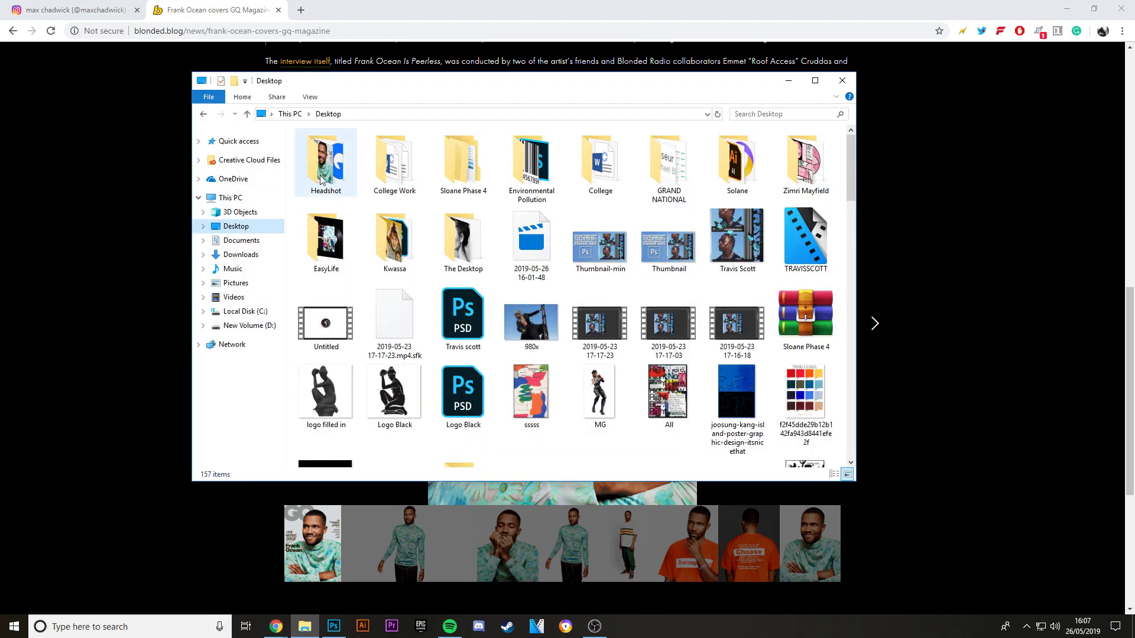
Step: Delete the two unrelated portrait photos from the Headshot folder
double_click(341, 152)
left_click(341, 152)
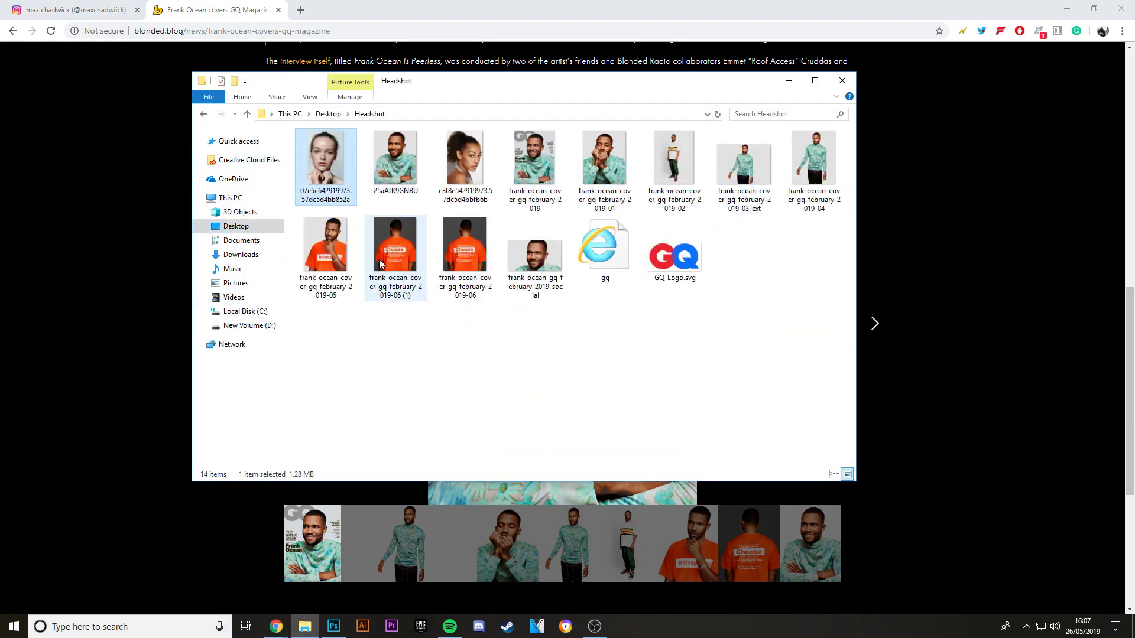
key("Delete")
left_click(391, 158)
key("Delete")
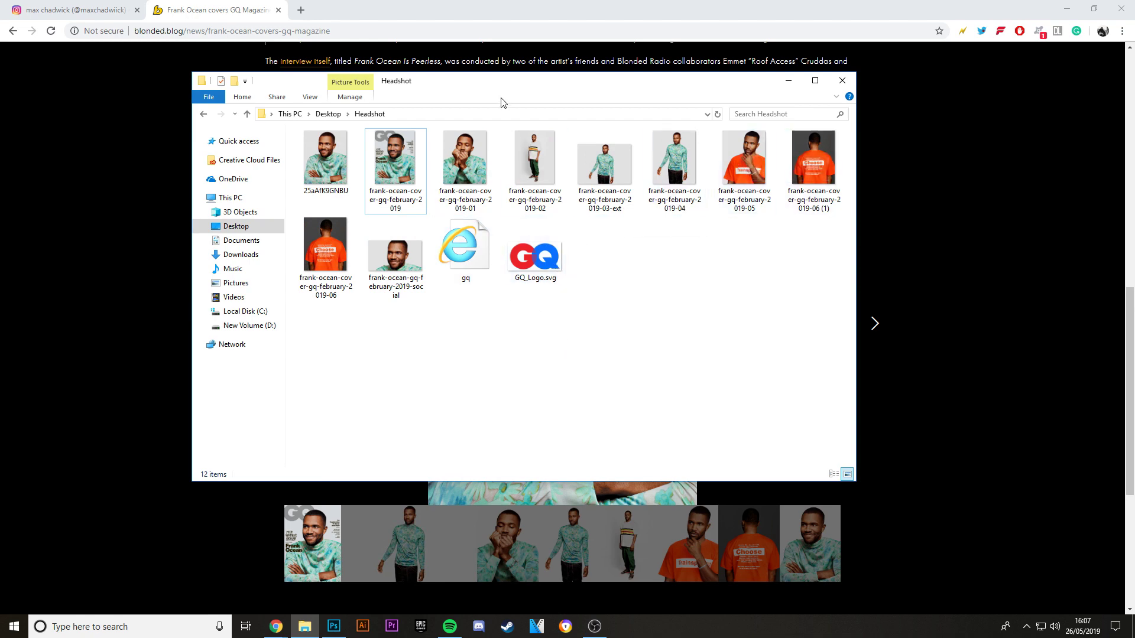
Step: Move the Explorer window aside and switch back to the Photoshop cover document
left_click_drag(495, 82, 449, 127)
key("alt+Tab")
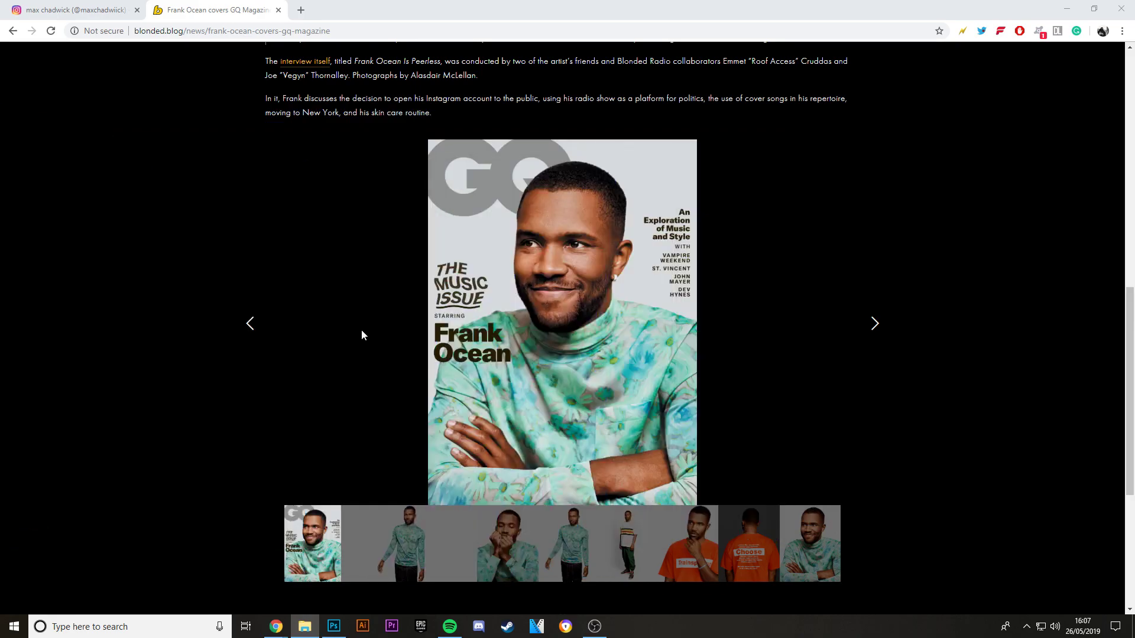
left_click(331, 622)
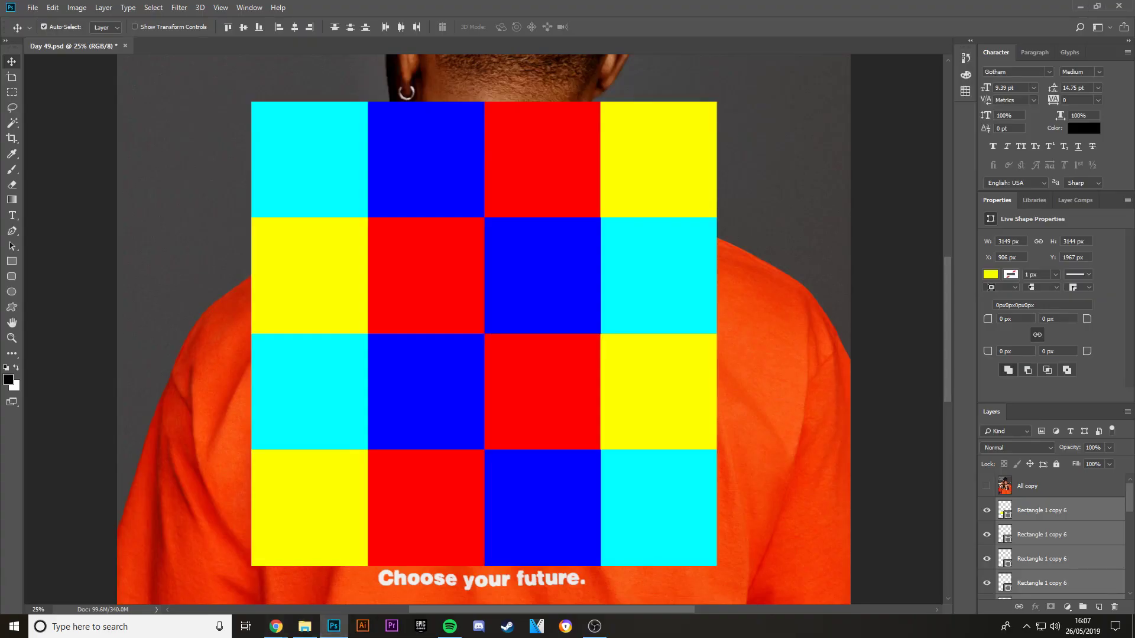
Step: Place the orange-T-shirt photo frank-ocean-cover-gq-february-2019-05 into Day 49.psd and shift it left and down
key("alt+Tab")
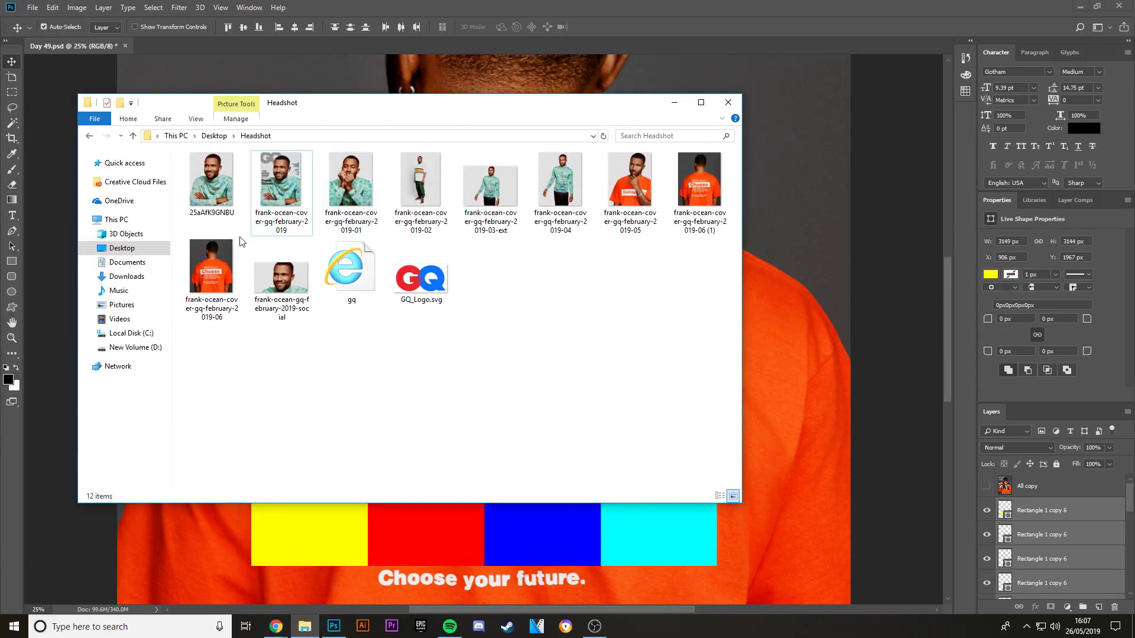
left_click(819, 364)
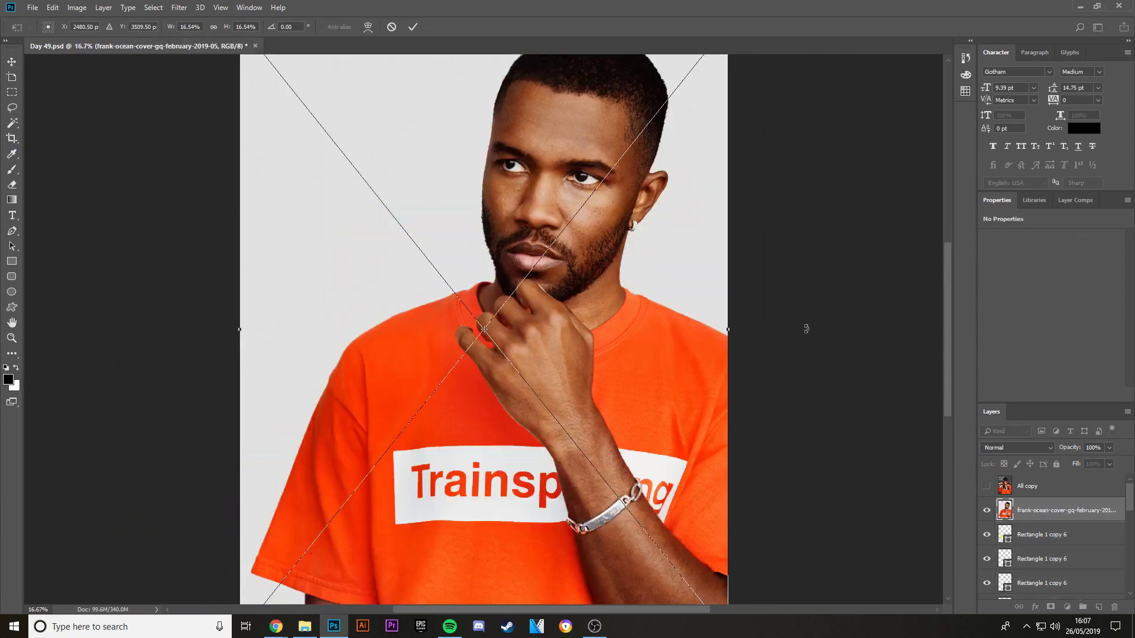
key("Return")
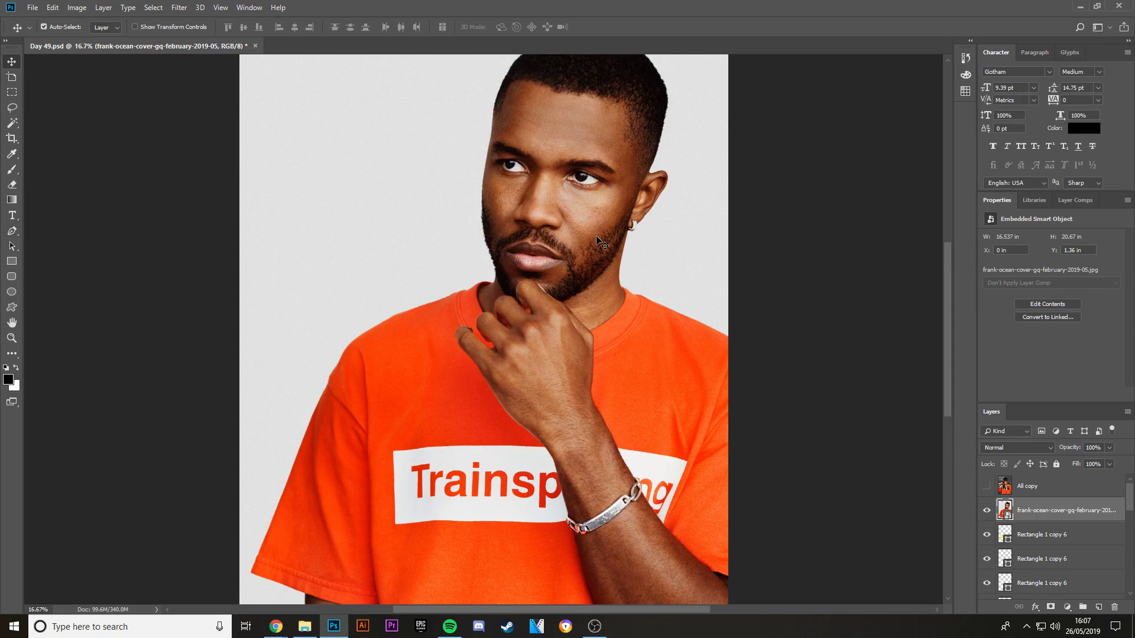
left_click_drag(708, 302, 653, 330)
Step: Stack the photo layer above a colour square and clip it in with Create Clipping Mask
left_click_drag(1055, 519, 1048, 547)
right_click(1048, 544)
left_click(1050, 538)
right_click(1053, 529)
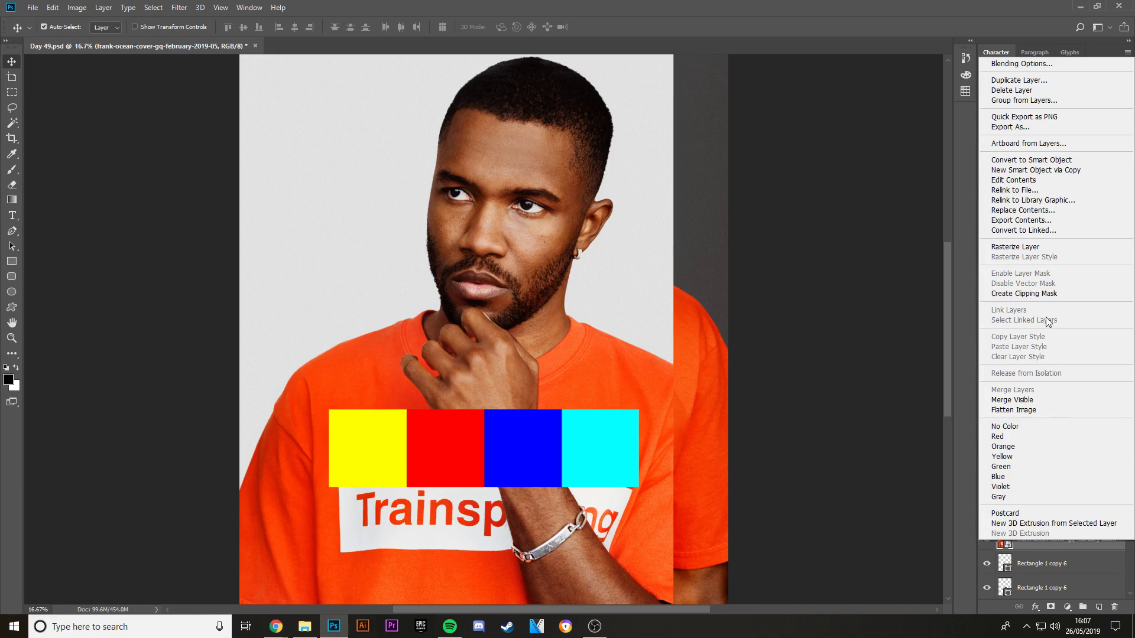
left_click(1035, 294)
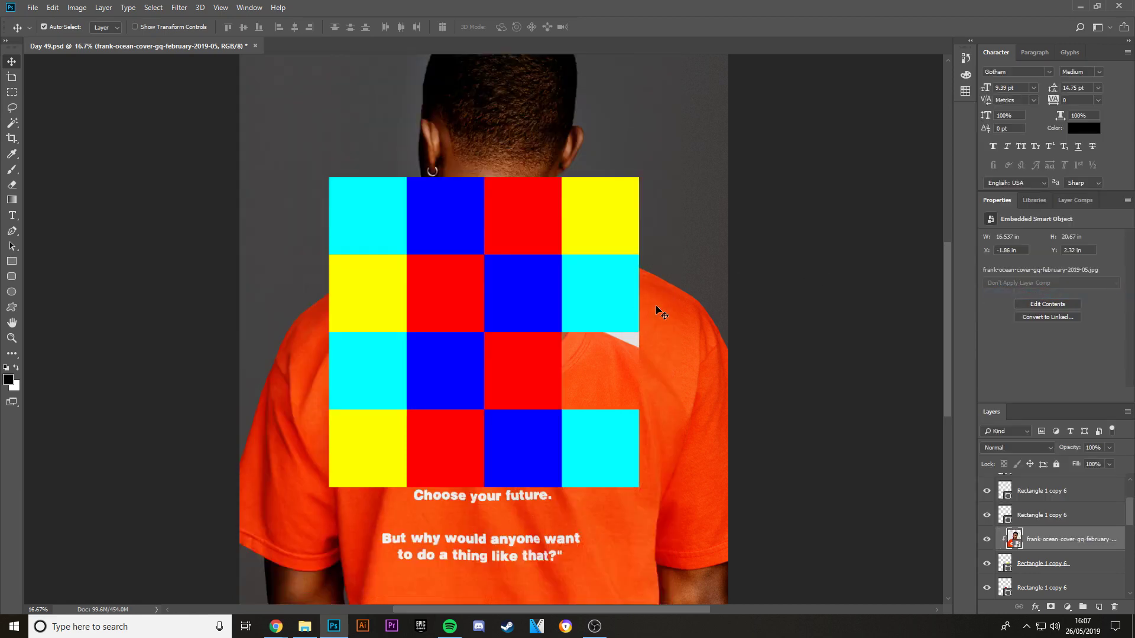
Step: Shift the clipped portrait right and down within its square with Ctrl+T
key("ctrl+t")
left_click_drag(666, 379, 743, 402)
key("Return")
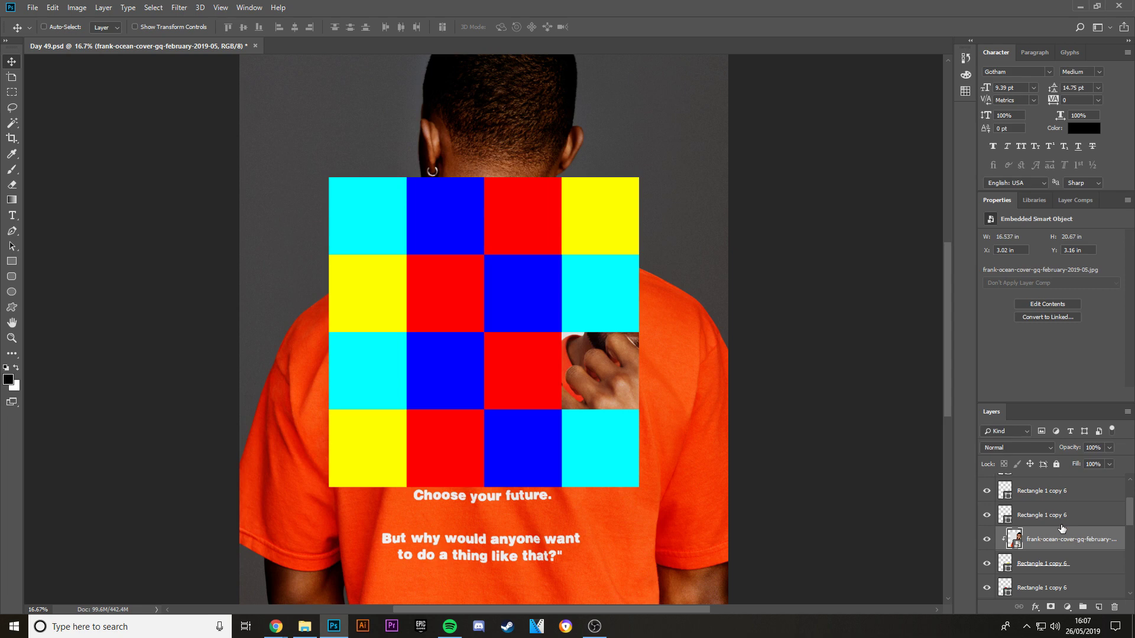
Step: Duplicate the photo layer, clip the copy into another square, and move it up-left to frame a new crop
left_click_drag(1053, 544, 1046, 566)
right_click(1057, 562)
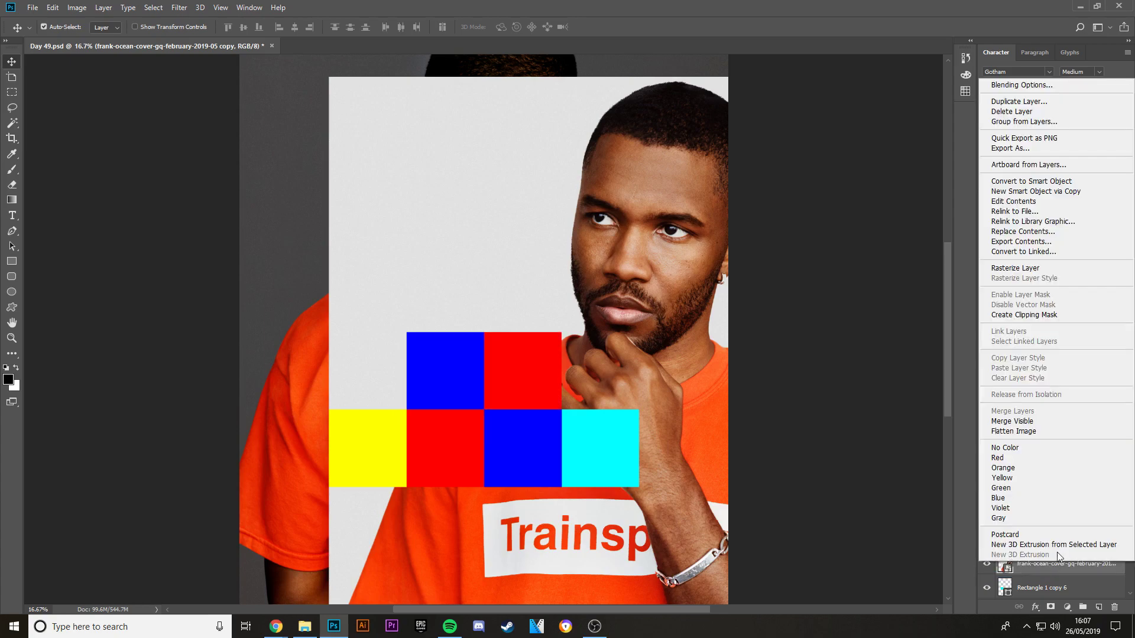
left_click(1049, 315)
key("ctrl+t")
left_click_drag(385, 370, 57, 589)
key("Return")
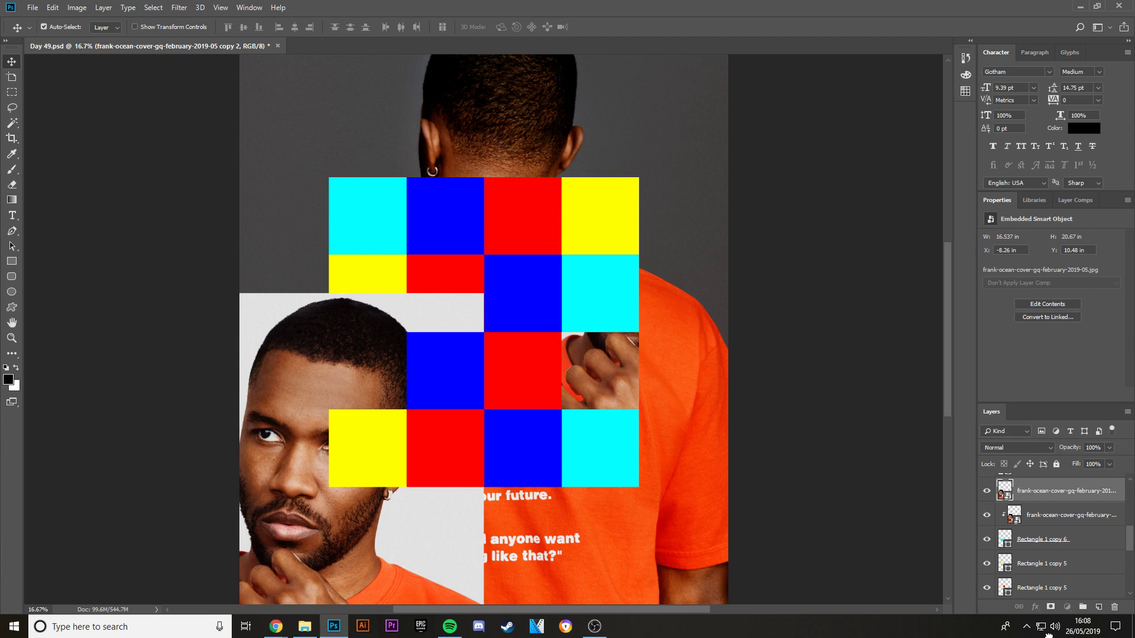
Step: Restack a photo copy, clip it into the top-right square and frame an eye
key("ctrl+bracketleft")
key("ctrl+bracketleft")
key("ctrl+bracketleft")
key("ctrl+r")
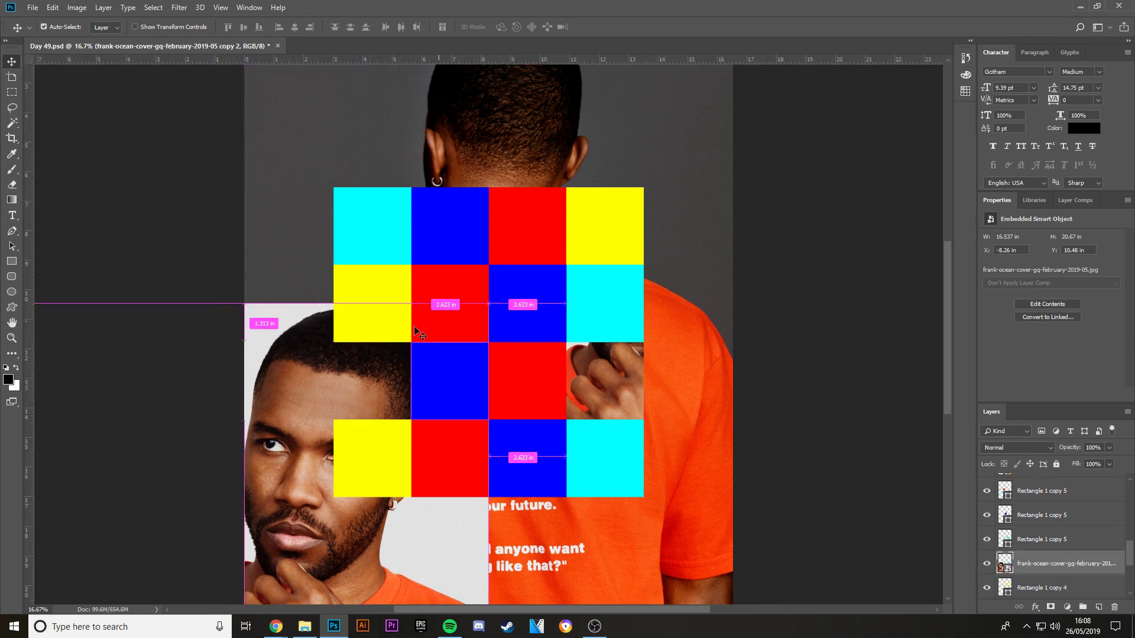
key("ctrl+t")
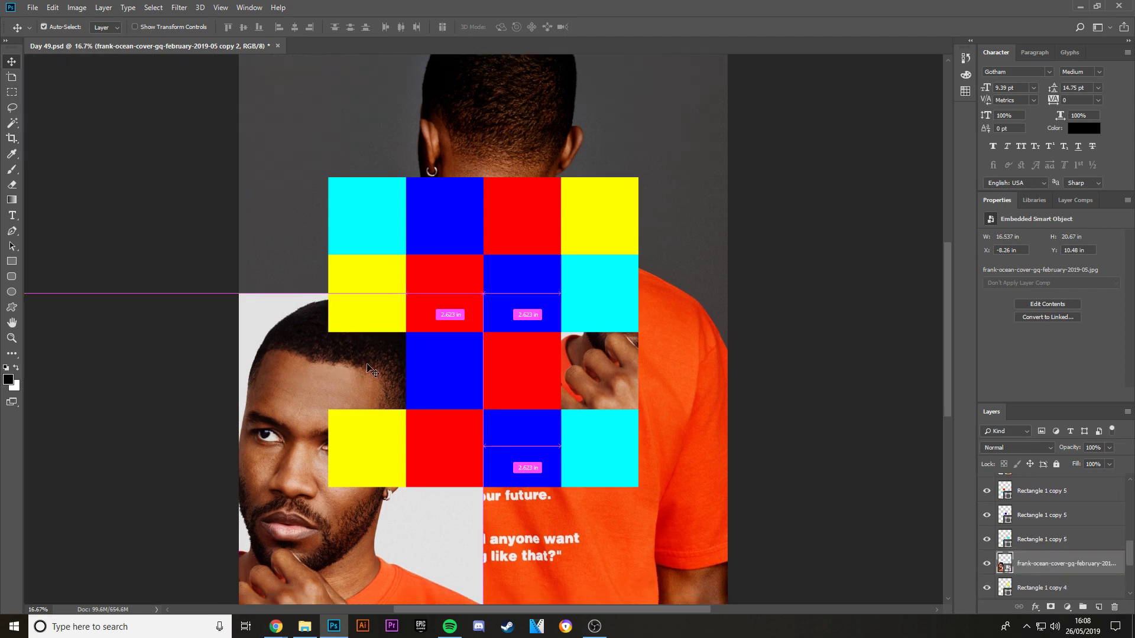
left_click_drag(364, 372, 559, 179)
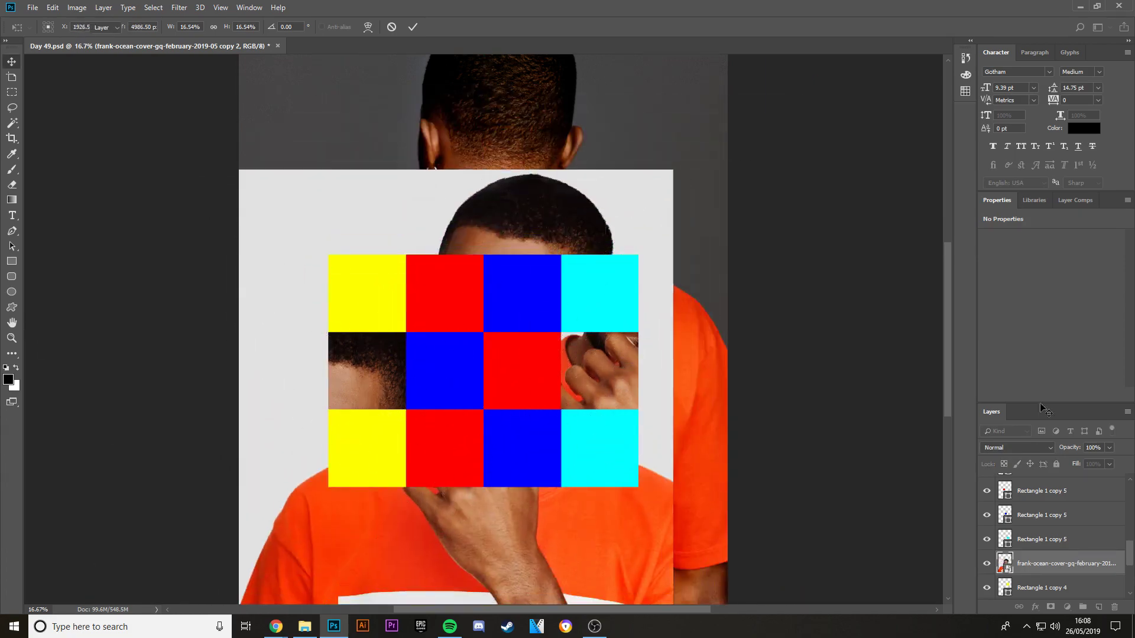
right_click(1098, 560)
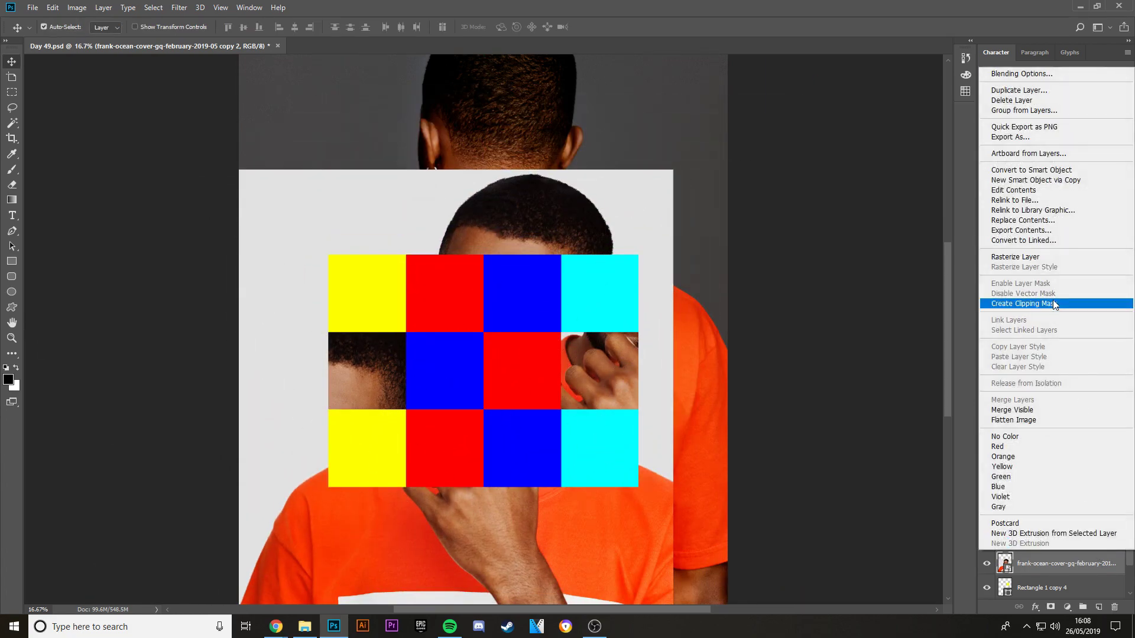
left_click(1053, 303)
key("ctrl+t")
left_click_drag(608, 221, 602, 492)
key("Return")
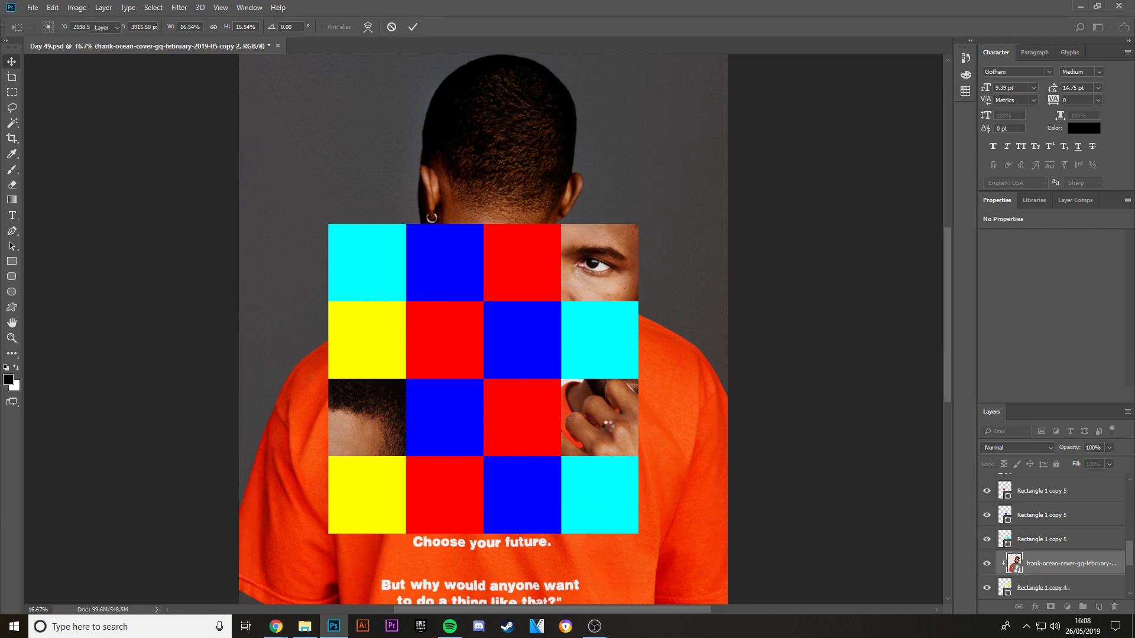
Step: Duplicate the photo again, clip it, and frame the eyes in the bottom row's second square
key("ctrl+plus")
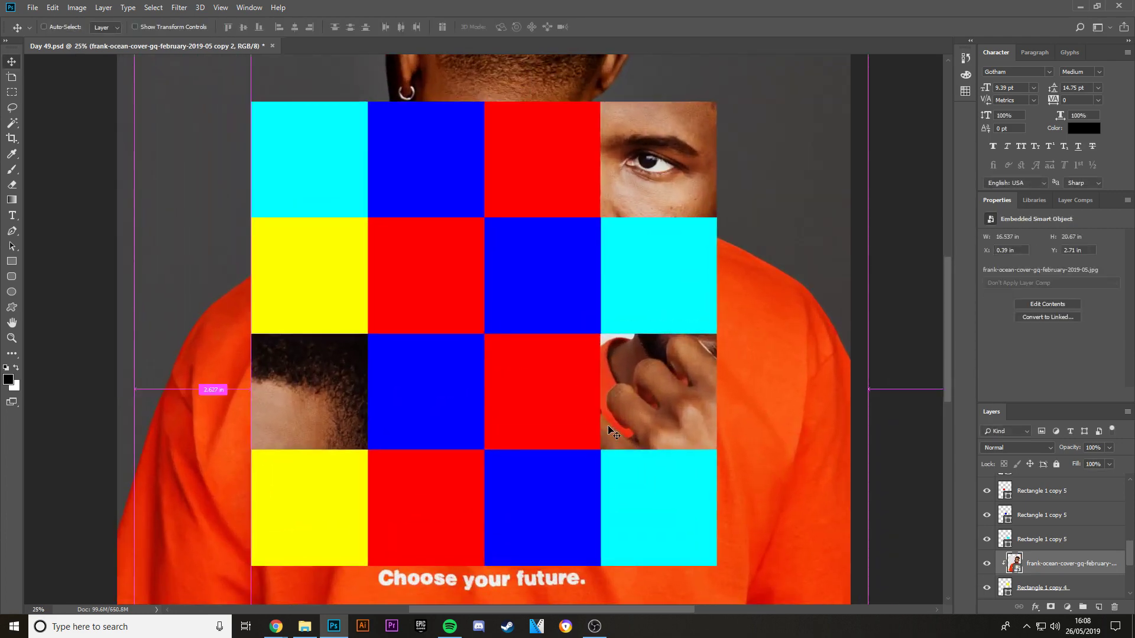
key("ctrl+j")
left_click_drag(1045, 558, 1085, 534)
right_click(1070, 534)
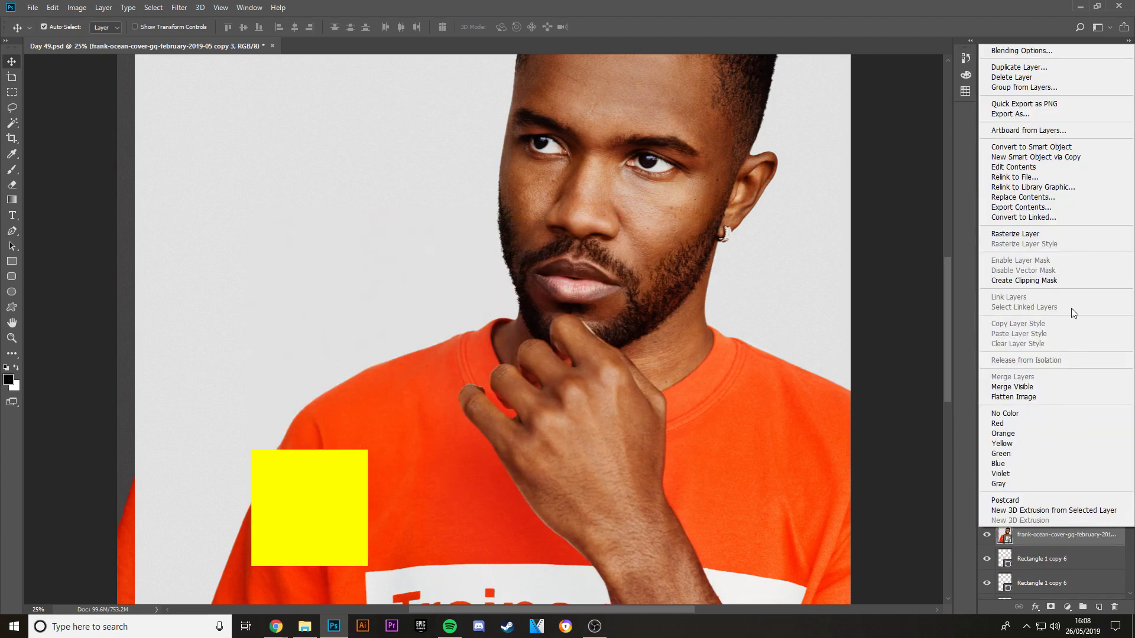
left_click(1048, 281)
key("ctrl+t")
left_click_drag(495, 385, 451, 481)
key("Return")
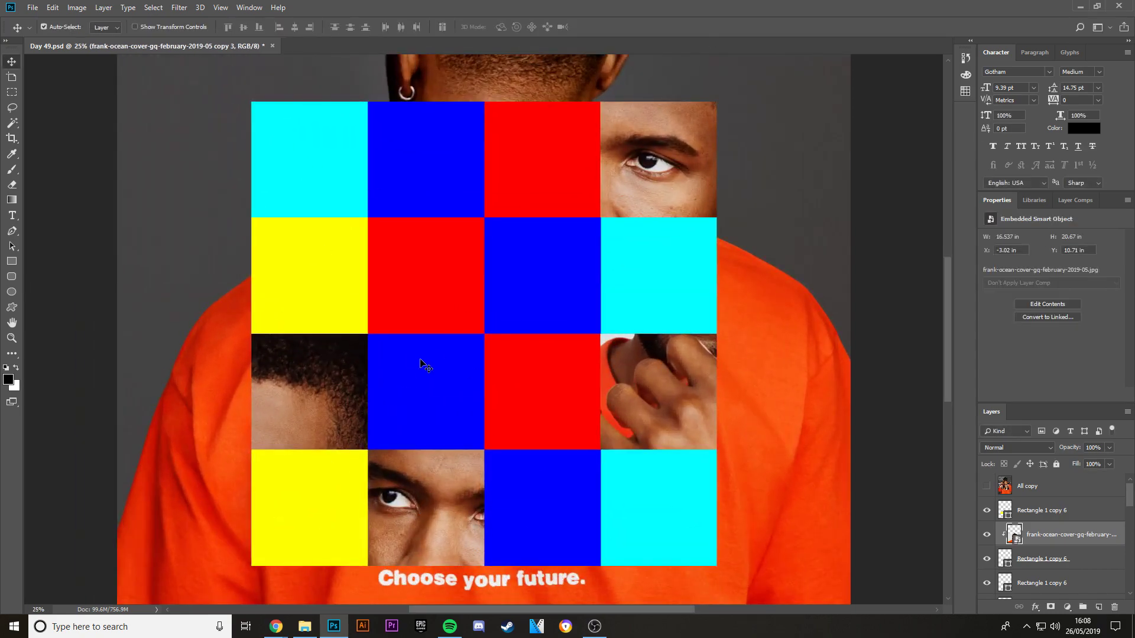
Step: Place the floral-shirt -01 photo into the cover and select a copied photo layer in the group
left_click_drag(289, 565, 390, 594)
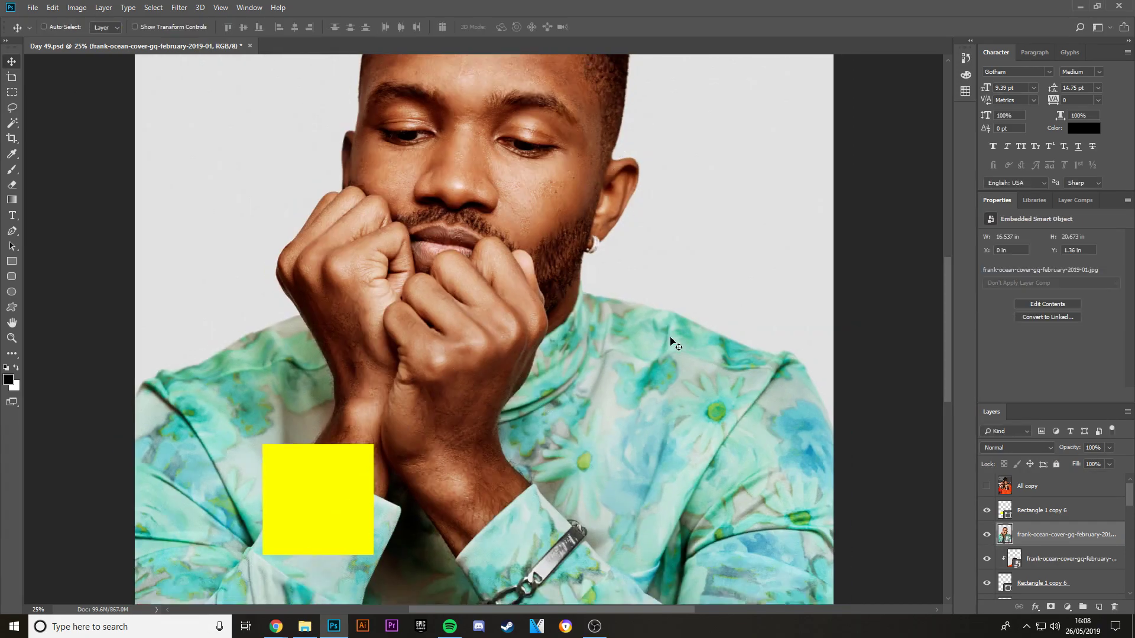
key("ctrl+minus")
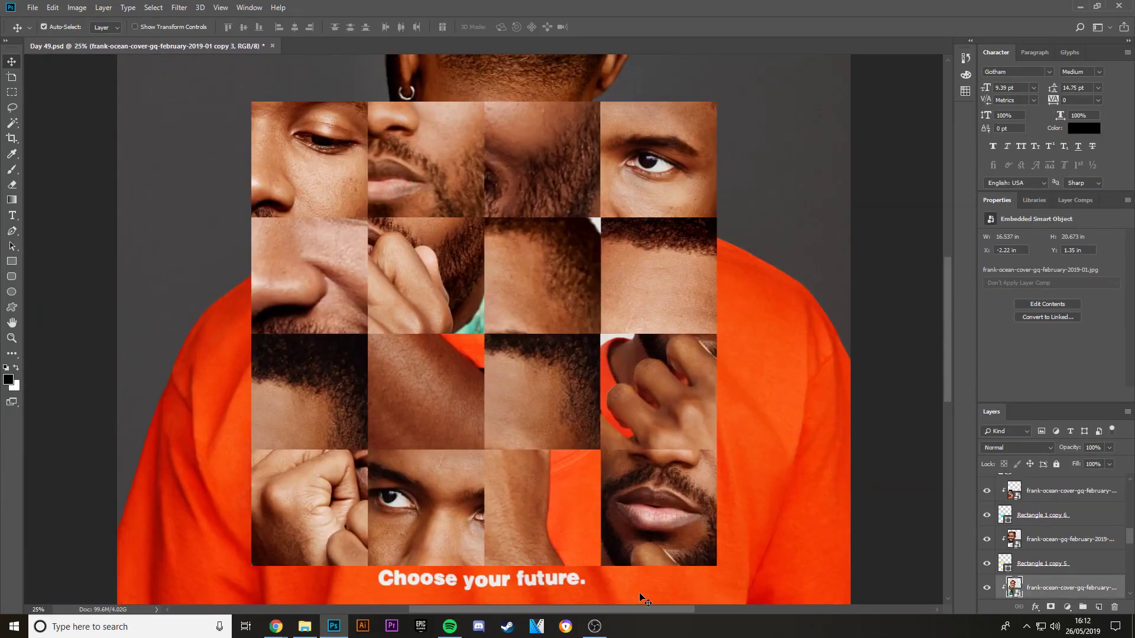
left_click(680, 556)
Step: Select all the face-crop grid layers and group them into Group 1
scroll(1071, 527, "up", 5)
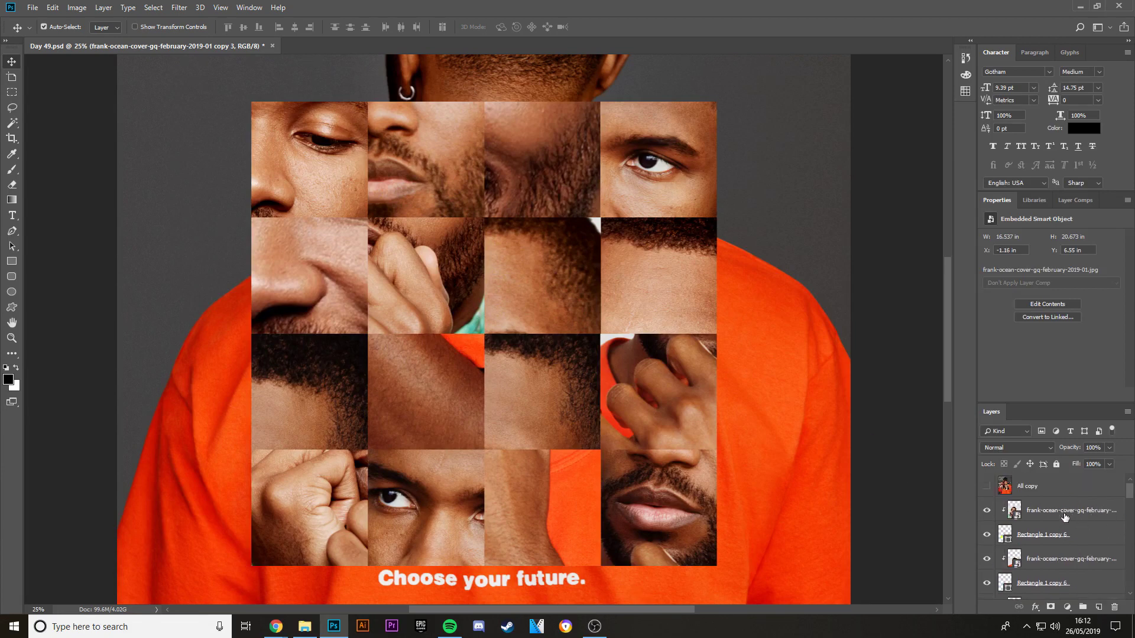
scroll(1064, 517, "down", 10)
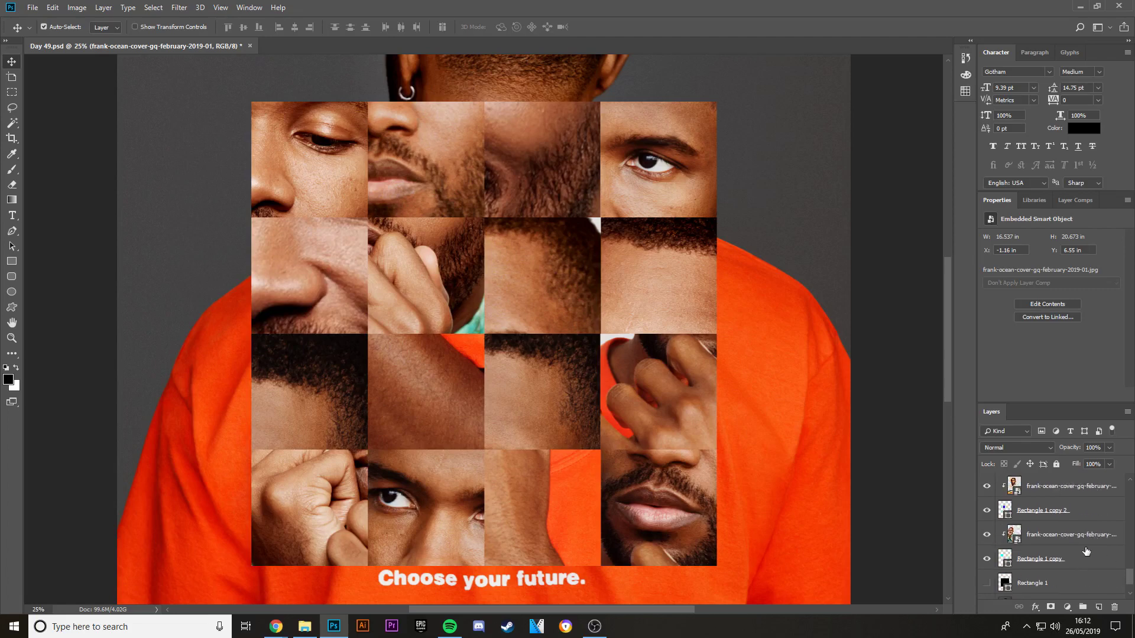
scroll(1086, 551, "down", 1)
left_click(1062, 543, "shift")
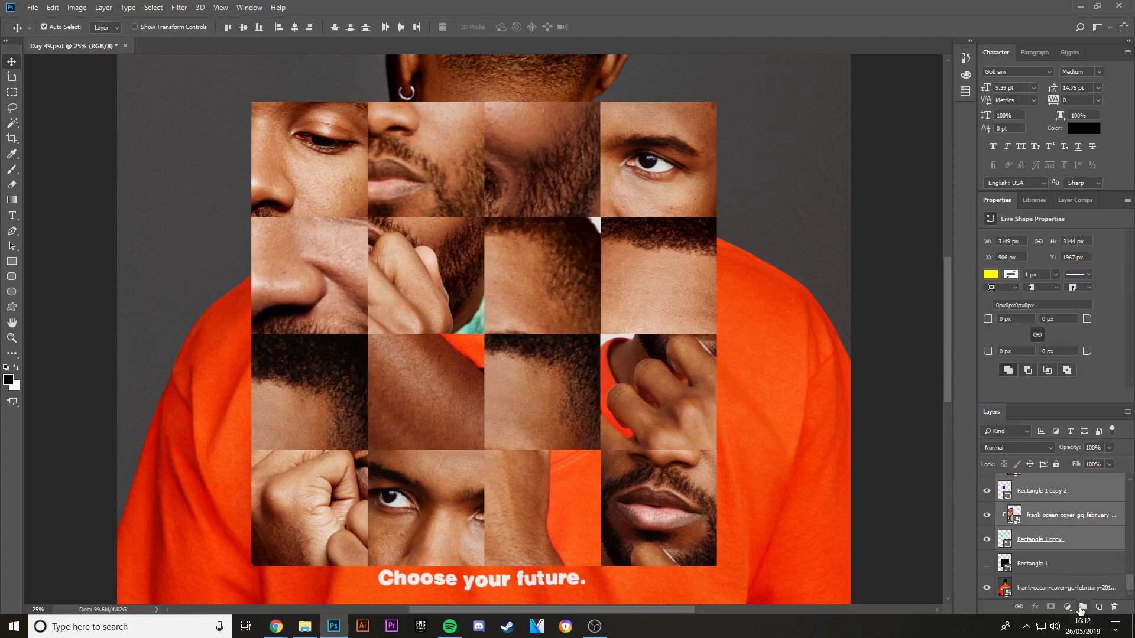
left_click(1081, 608)
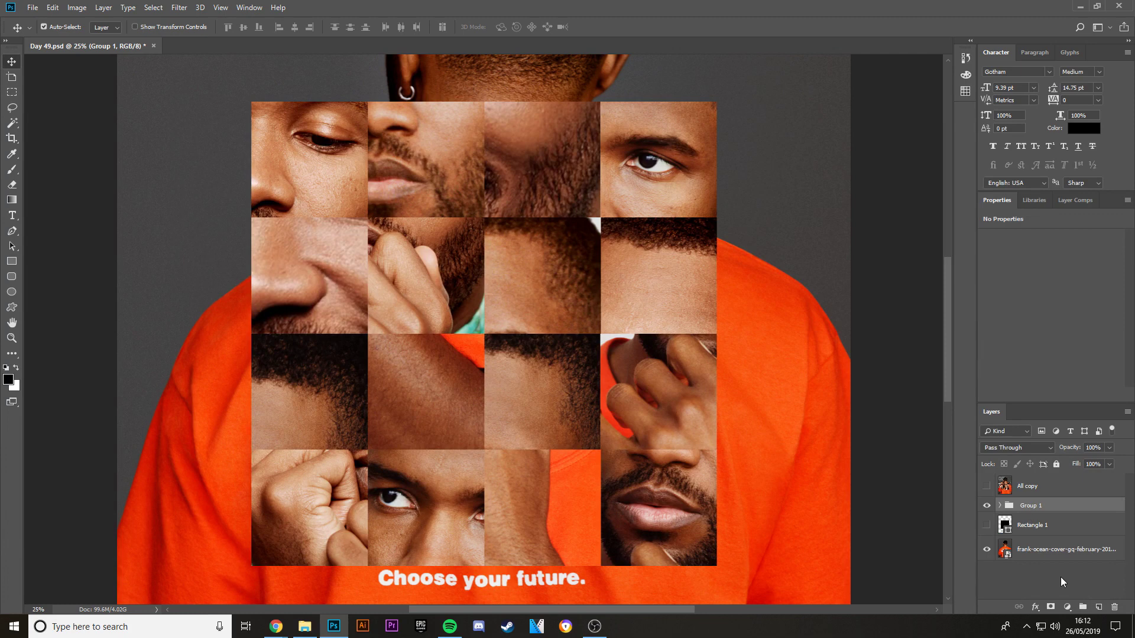
right_click(1043, 519)
left_click(1018, 487)
Step: Duplicate the grid group and merge the duplicate into a single Group 1 copy layer
key("ctrl+j")
right_click(1040, 502)
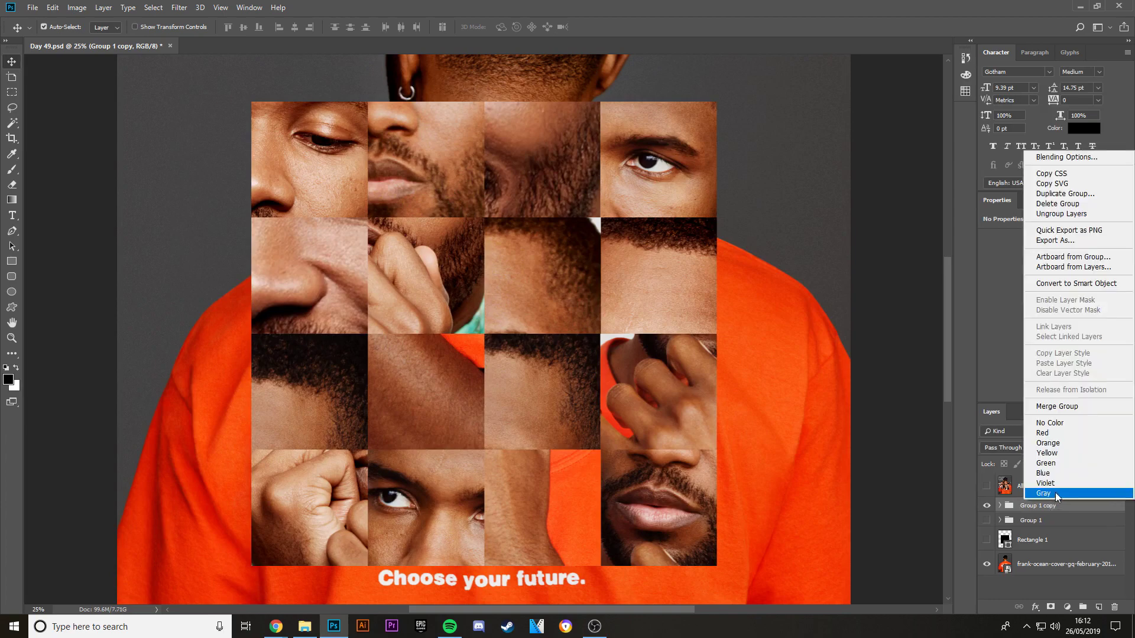
left_click(1049, 408)
key("ctrl+minus")
key("ctrl+minus")
key("ctrl+minus")
key("ctrl+minus")
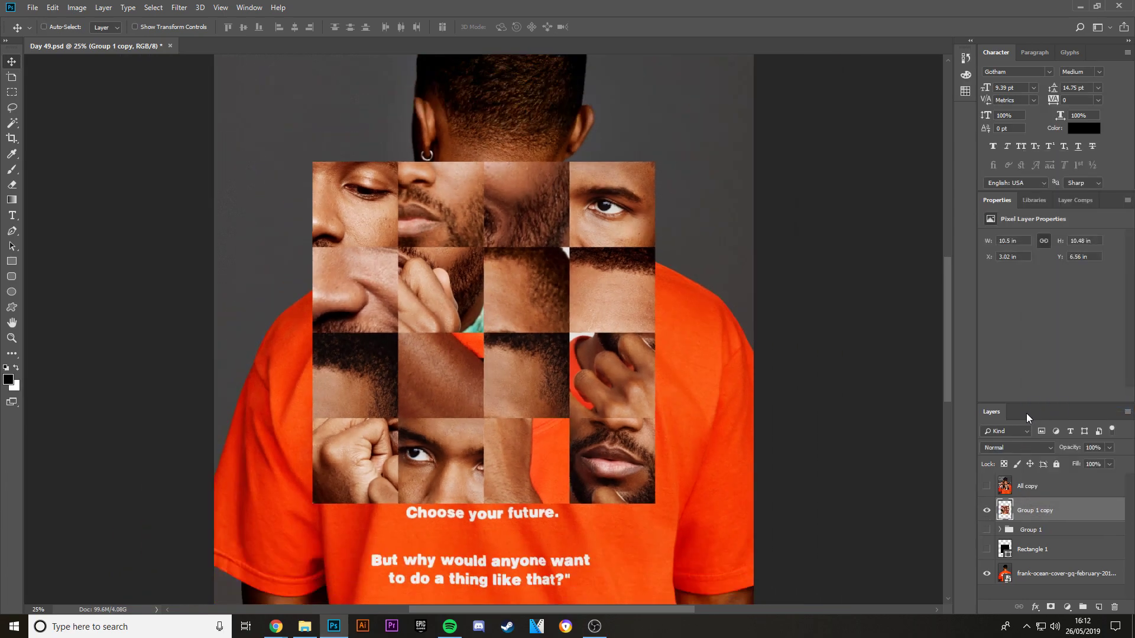
key("ctrl+plus")
key("ctrl+plus")
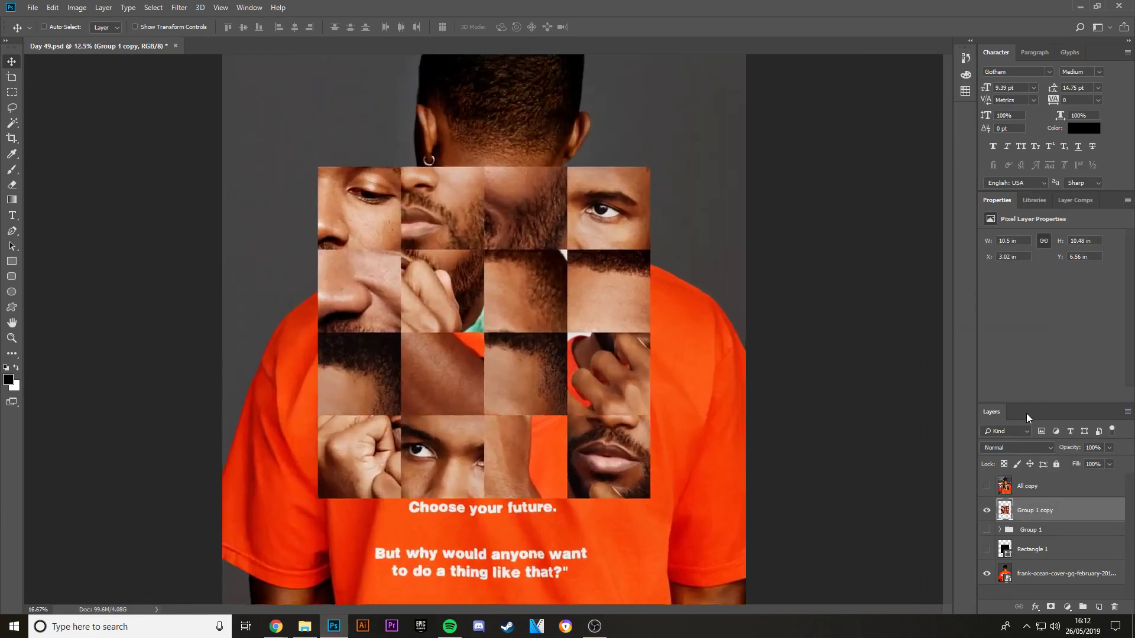
left_click(304, 626)
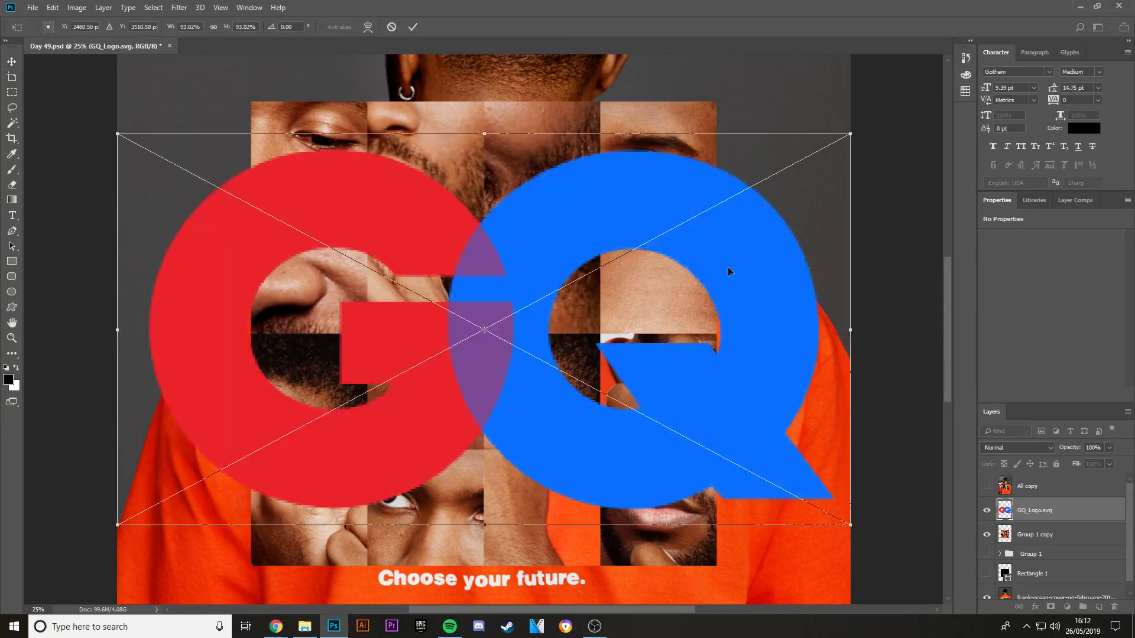
Step: Place GQ_Logo.svg and size it across the top-left of the cover above the head
key("ctrl+minus")
left_click_drag(668, 234, 605, 261)
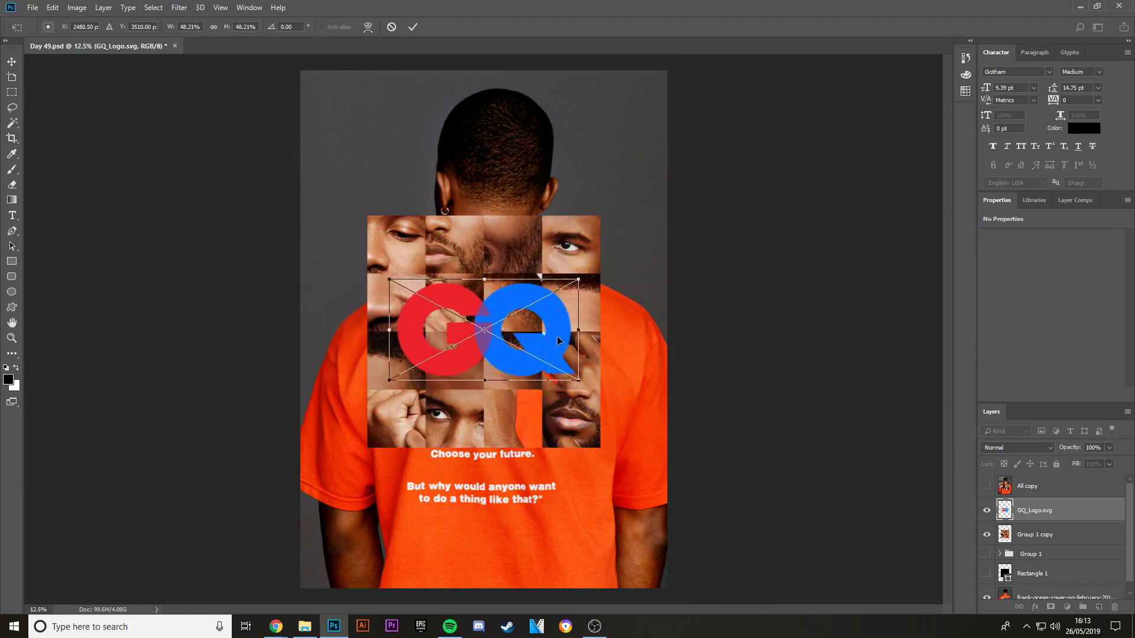
left_click_drag(485, 332, 425, 148)
left_click_drag(524, 93, 528, 61)
left_click_drag(488, 109, 490, 116)
key("Return")
Step: Toggle the All copy layer on and off to compare the logo, leaving it hidden
left_click(986, 486)
left_click(986, 486)
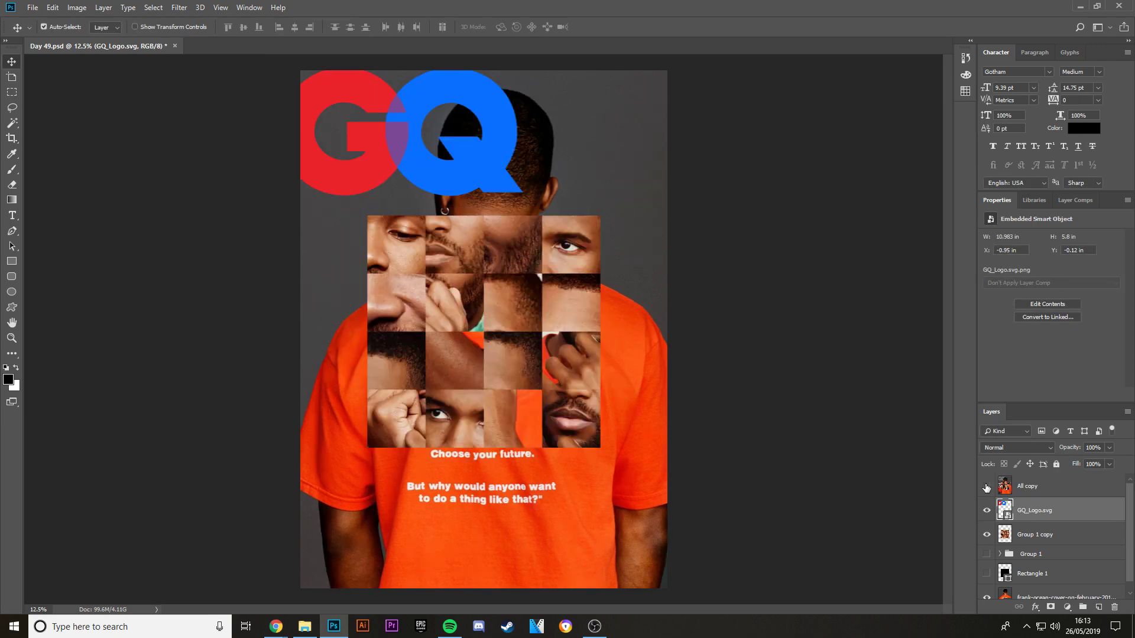
left_click(986, 485)
left_click(986, 486)
left_click(986, 486)
left_click(986, 486)
key("ctrl+plus")
scroll(743, 300, "up", 5)
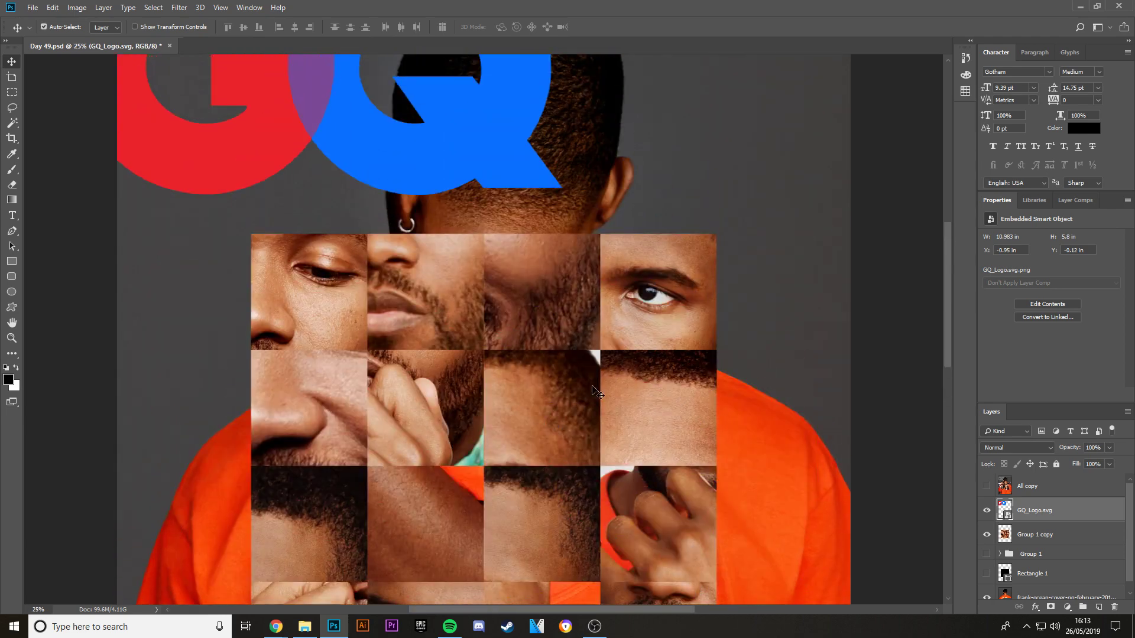
scroll(491, 312, "up", 1)
key("w")
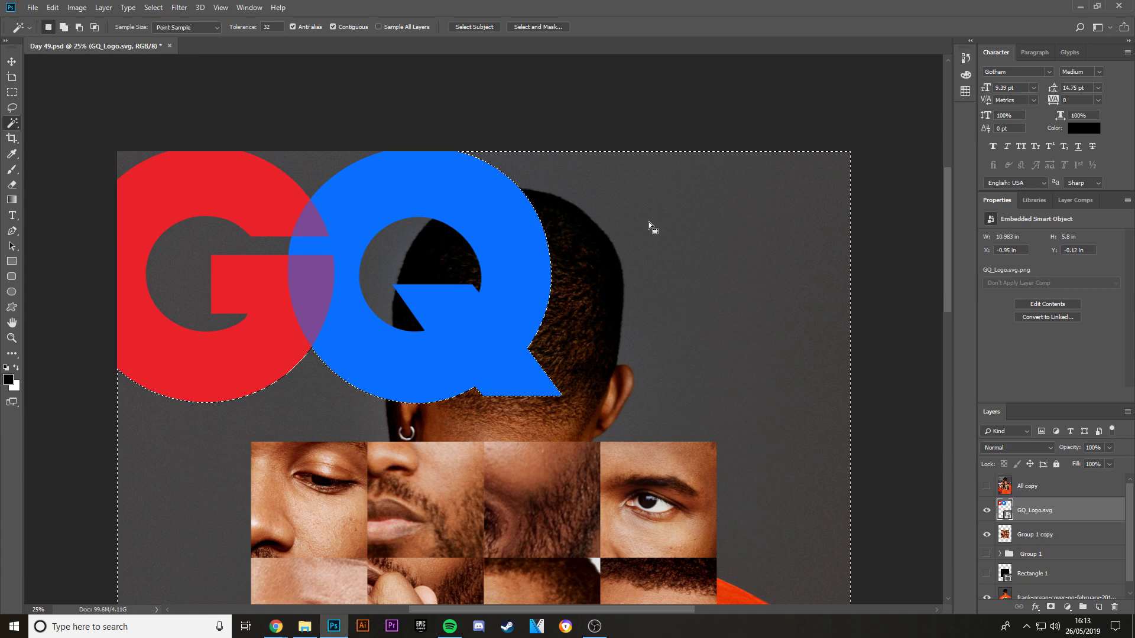
Step: Select the grey background around the head with the Magic Wand
left_click(205, 153)
left_click(14, 63)
left_click(797, 255)
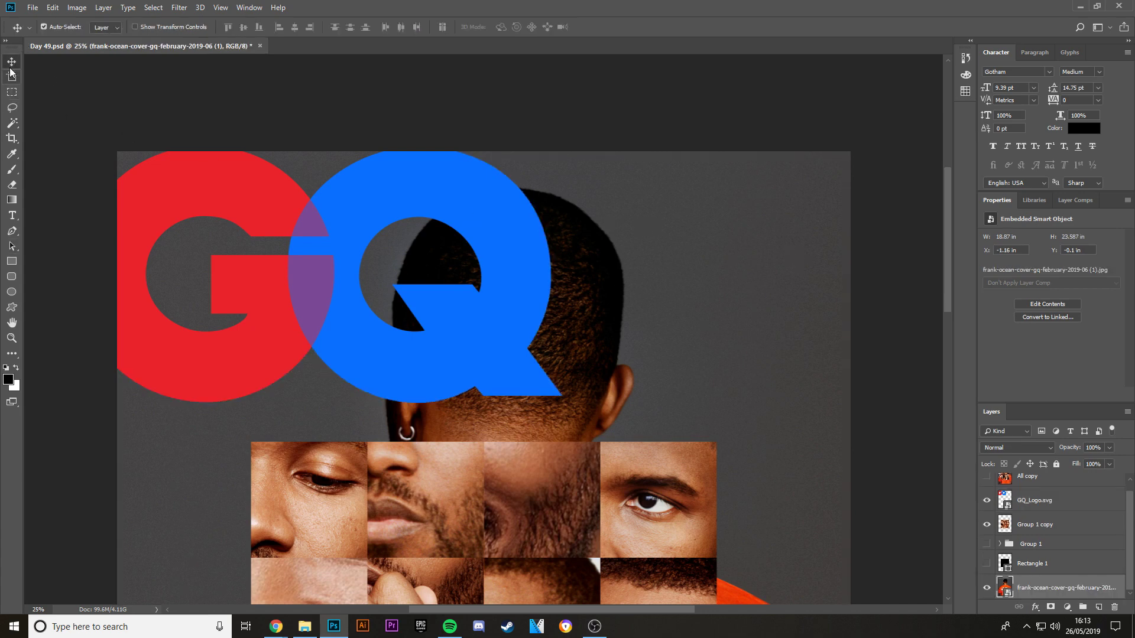
left_click(12, 124)
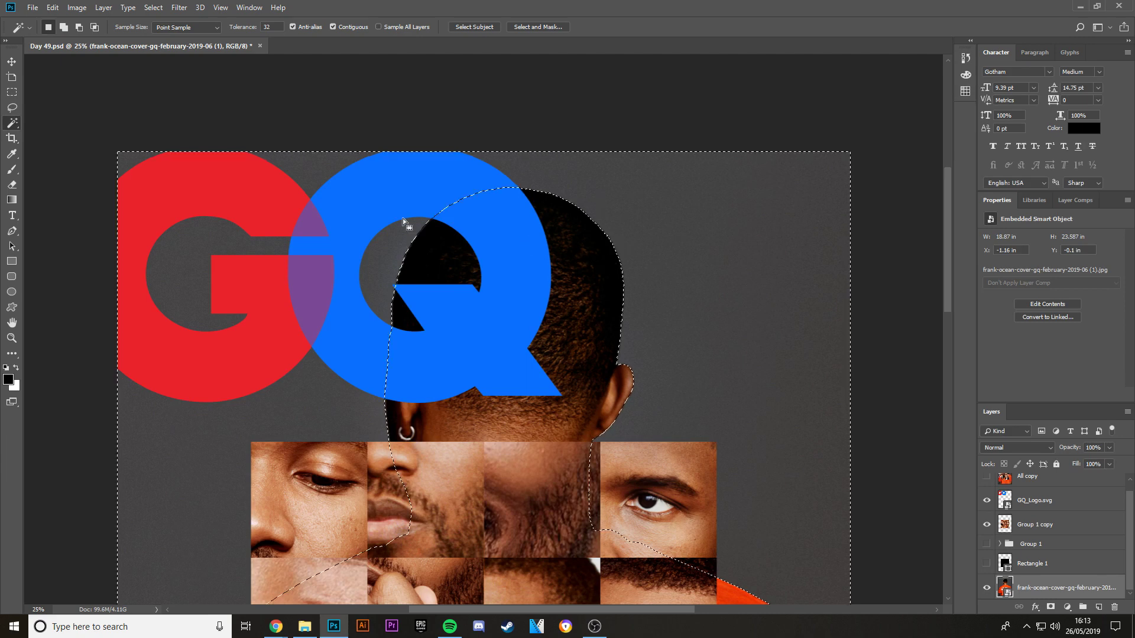
key("v")
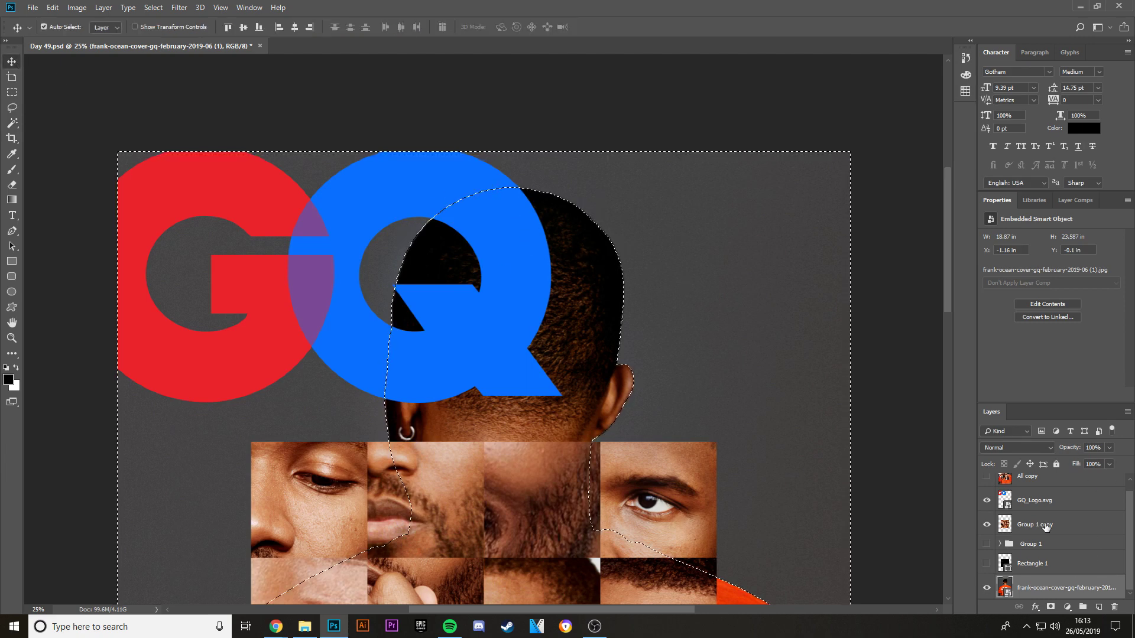
Step: Rasterize the GQ_Logo.svg layer, undoing an accidental deletion of logo pixels
left_click(1091, 500)
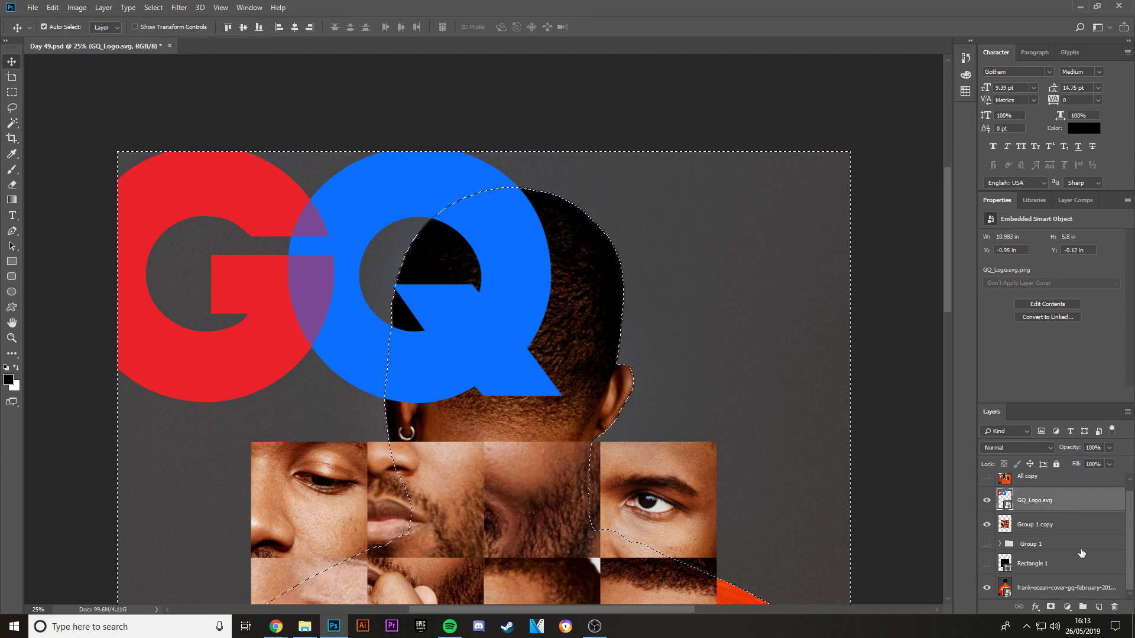
right_click(1108, 504)
left_click(1070, 203)
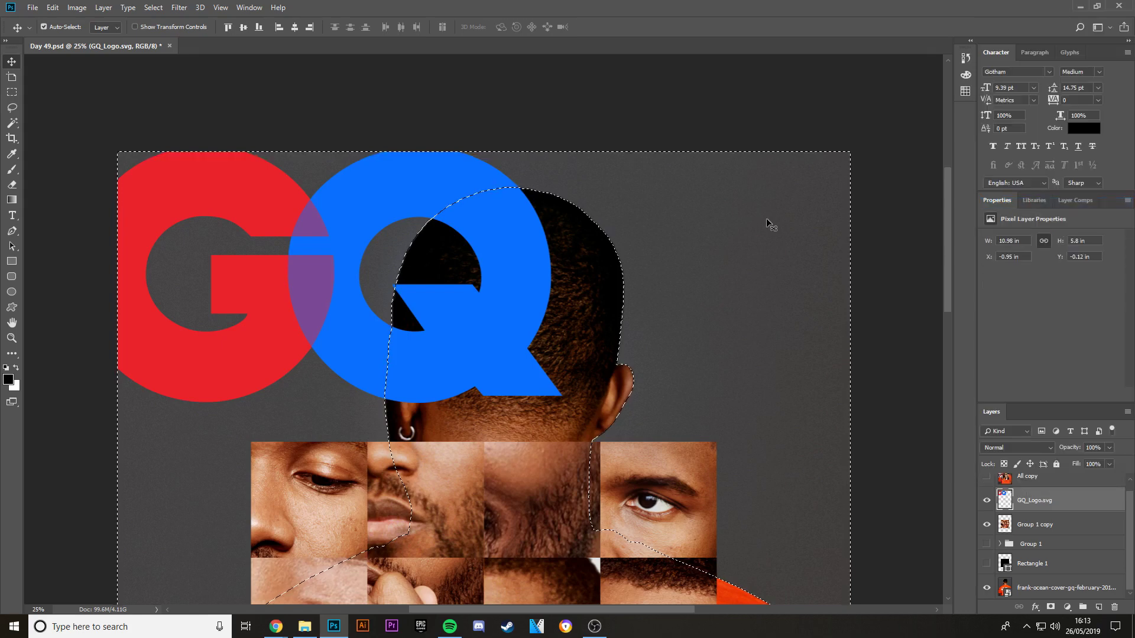
key("Delete")
key("ctrl+d")
key("ctrl+z")
key("ctrl+z")
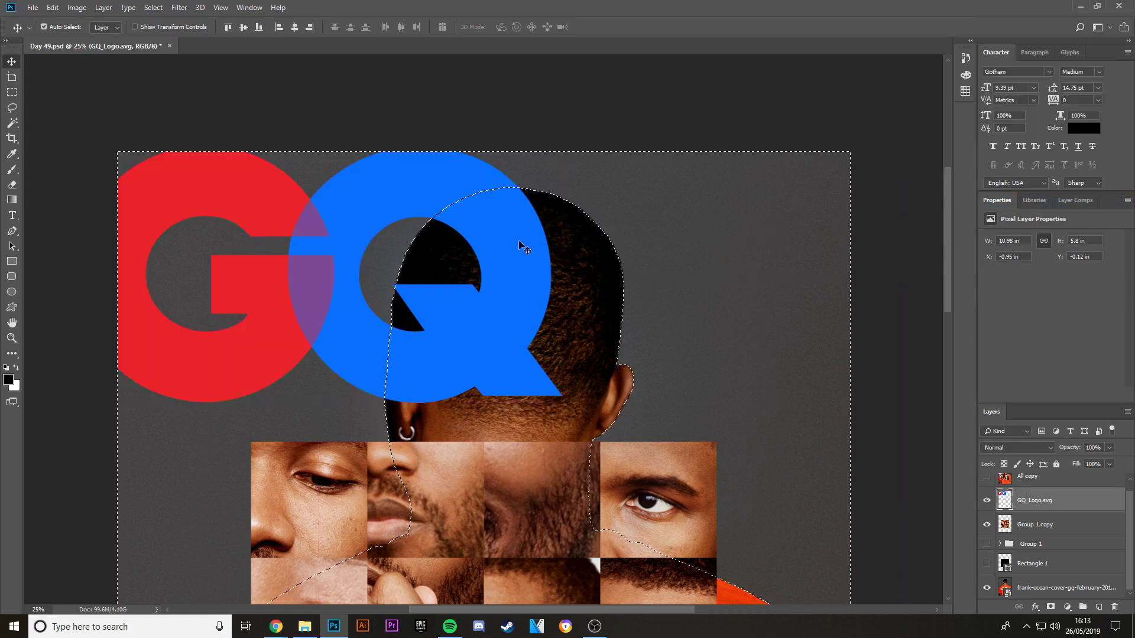
Step: Invert the selection to the head and delete the logo pixels overlapping it
key("m")
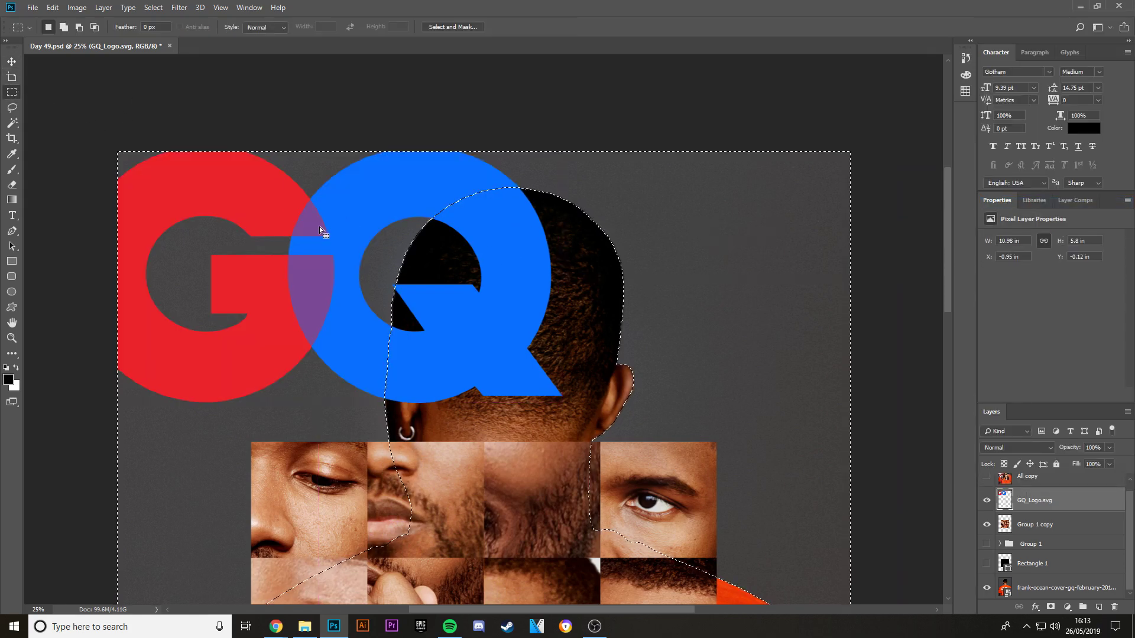
right_click(426, 214)
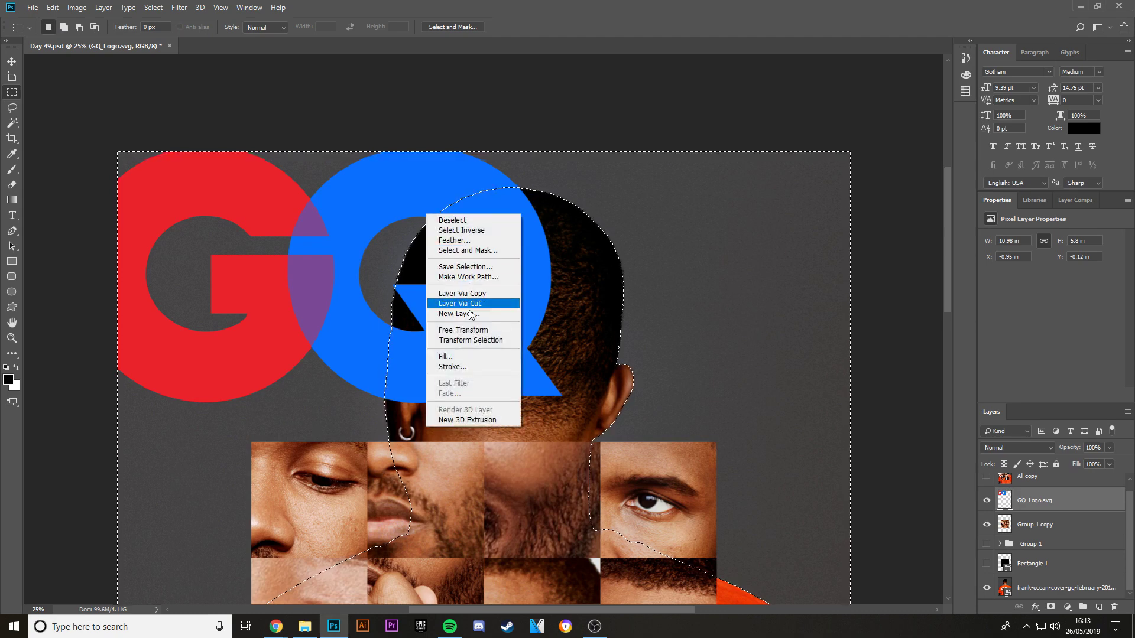
left_click(456, 230)
key("Delete")
key("ctrl+d")
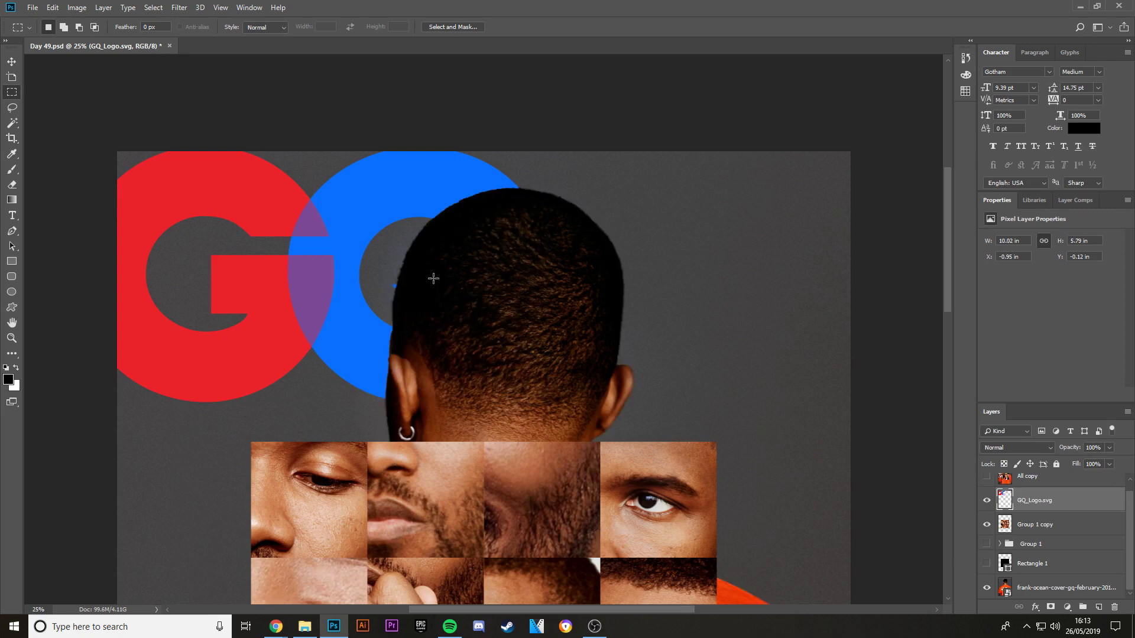
Step: Give the GQ_Logo.svg layer a grey #535353 Color Overlay style
double_click(1076, 500)
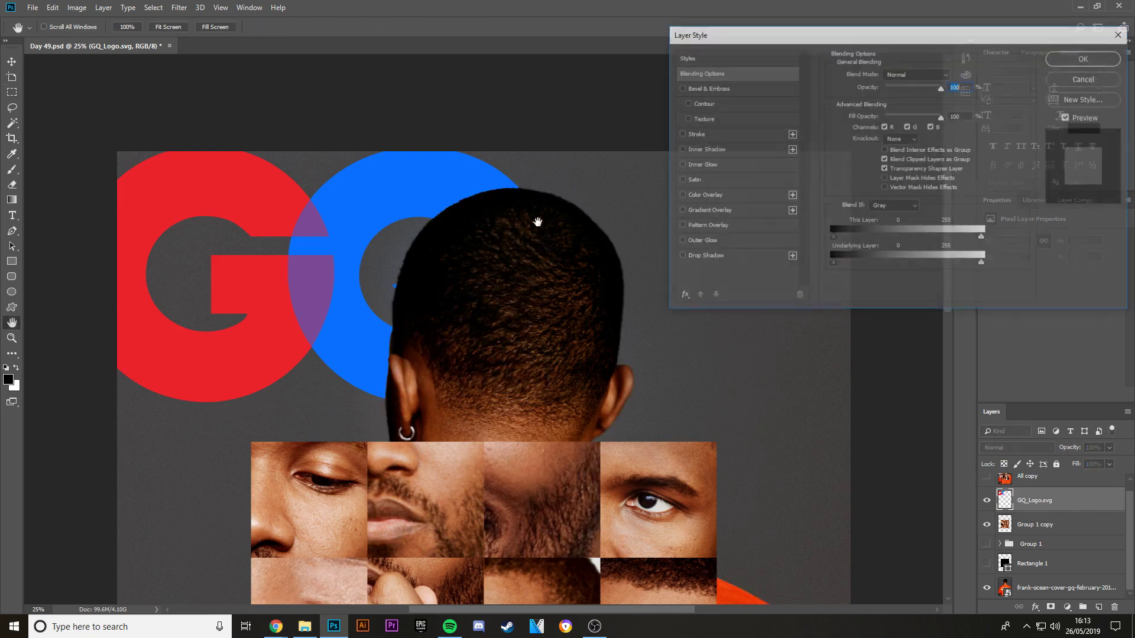
left_click(695, 193)
left_click(950, 83)
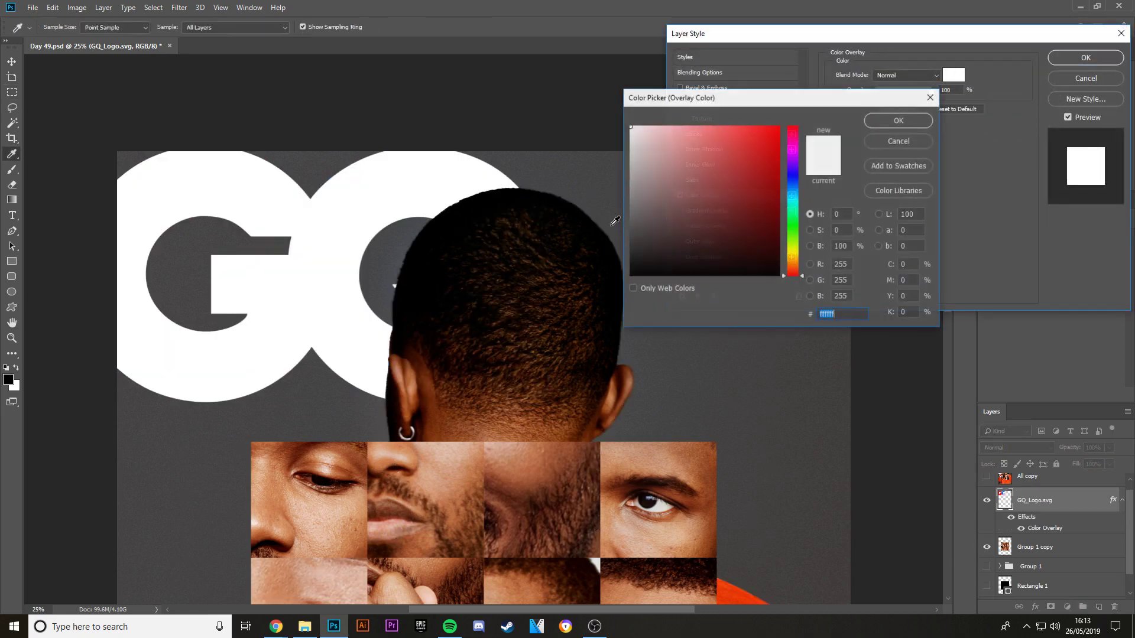
left_click(680, 367)
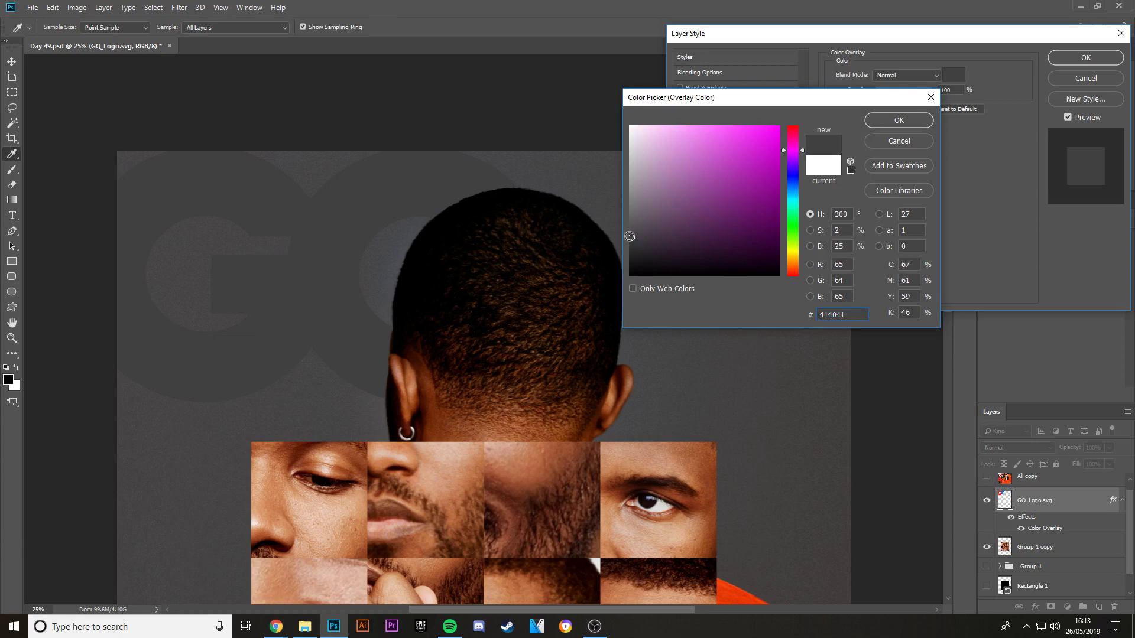
left_click_drag(629, 236, 629, 218)
left_click(898, 120)
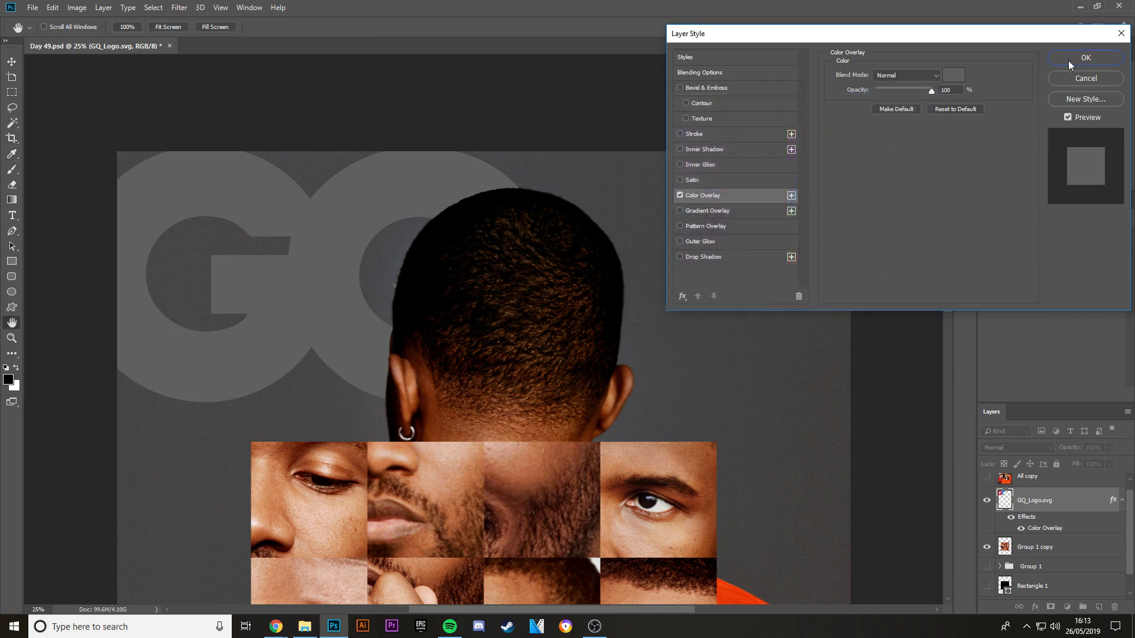
left_click(1070, 59)
Step: Turn the All copy reference cover layer back on
key("ctrl+minus")
key("ctrl+minus")
key("ctrl+minus")
key("ctrl+minus")
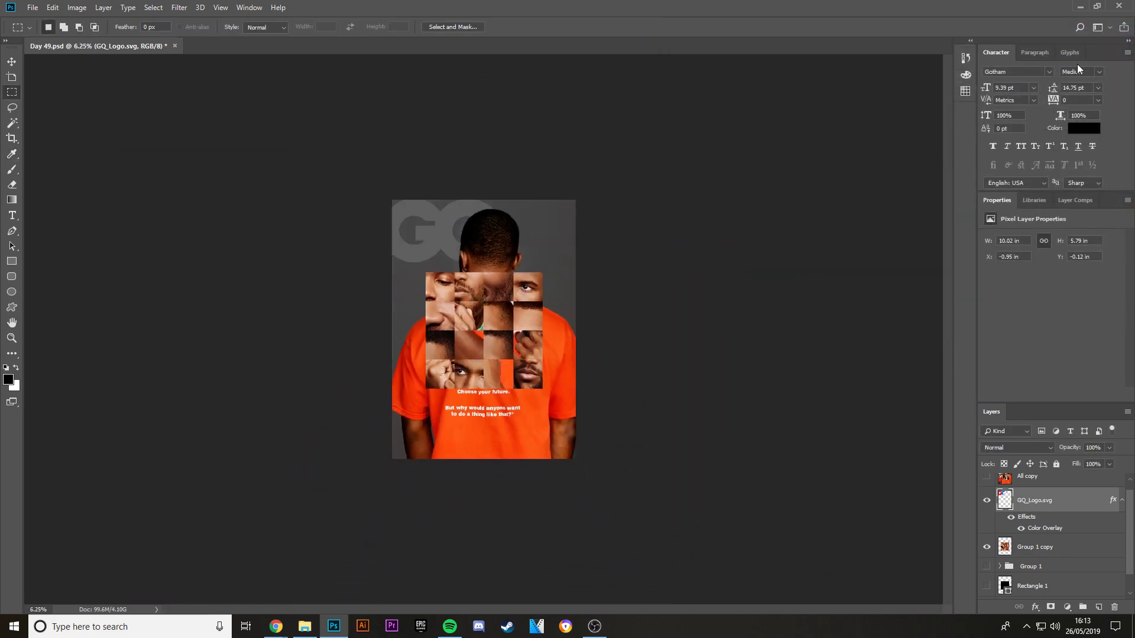
key("ctrl+plus")
key("ctrl+plus")
key("ctrl+plus")
key("ctrl+plus")
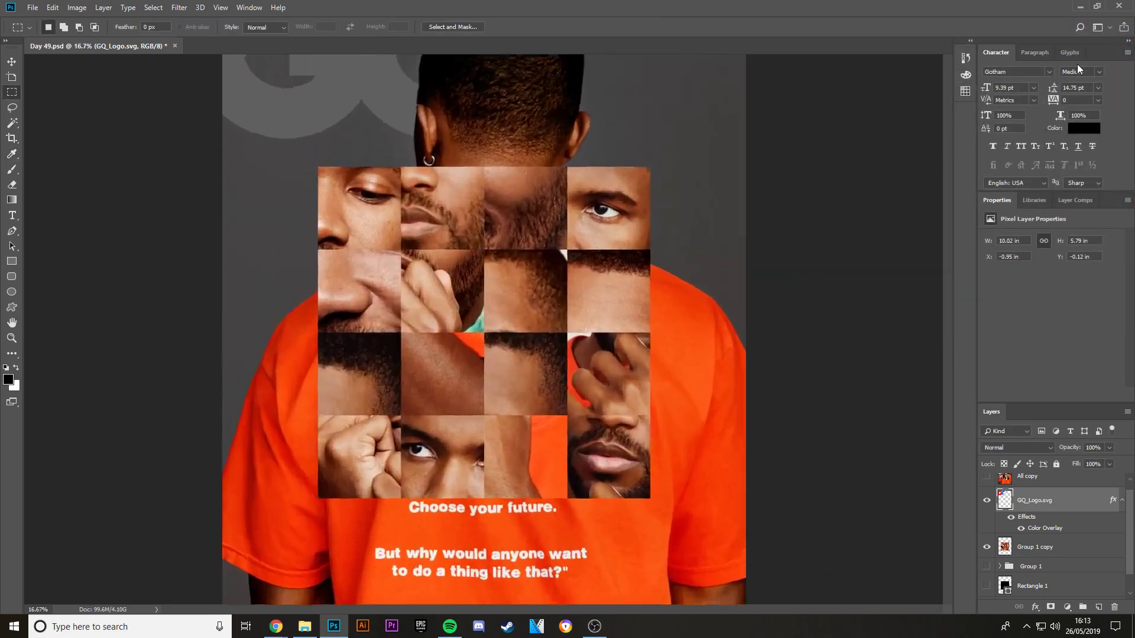
scroll(560, 237, "up", 3)
scroll(1023, 553, "up", 1)
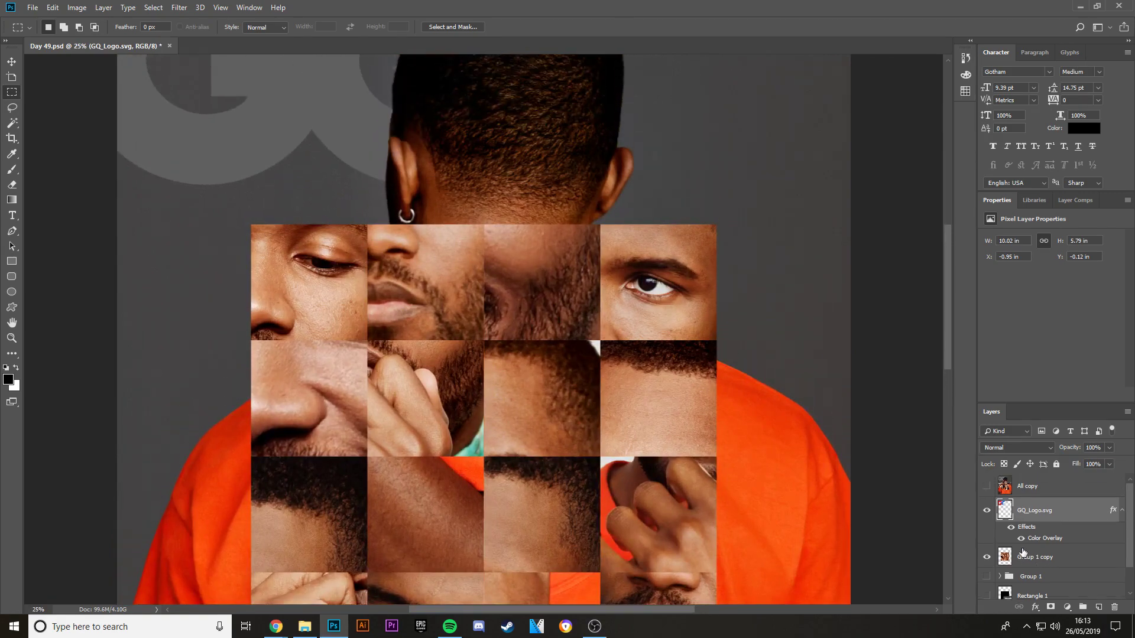
left_click(985, 485)
Step: Add right-aligned Gotham Medium 9.39 pt text 'An Exploration' near the top of the head
scroll(528, 364, "down", 3)
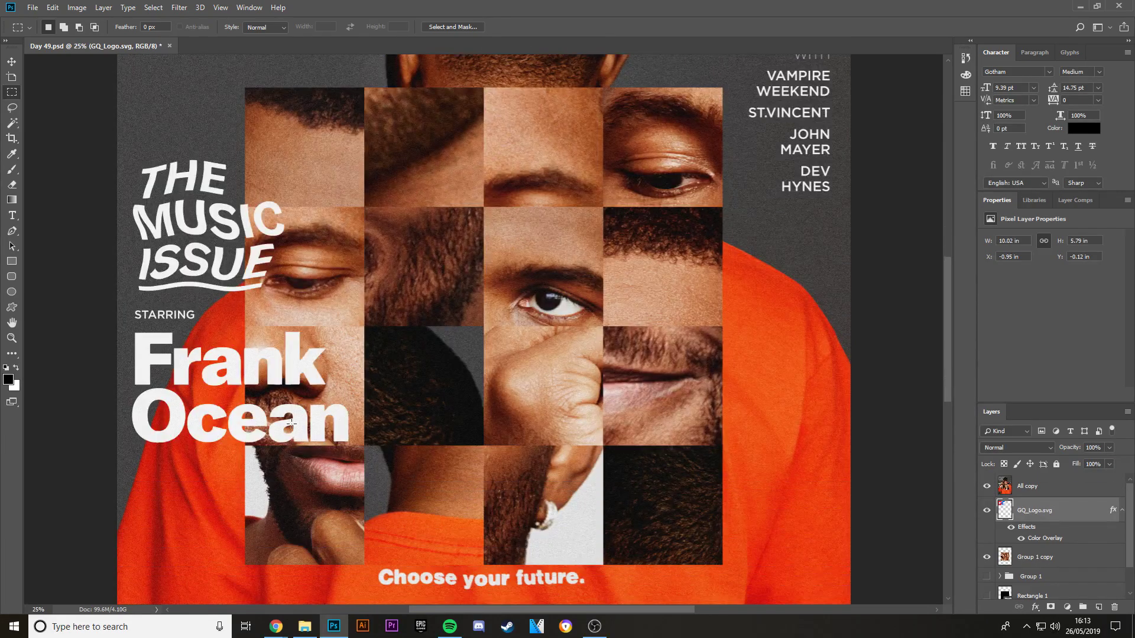
scroll(782, 243, "up", 4)
scroll(781, 243, "up", 5)
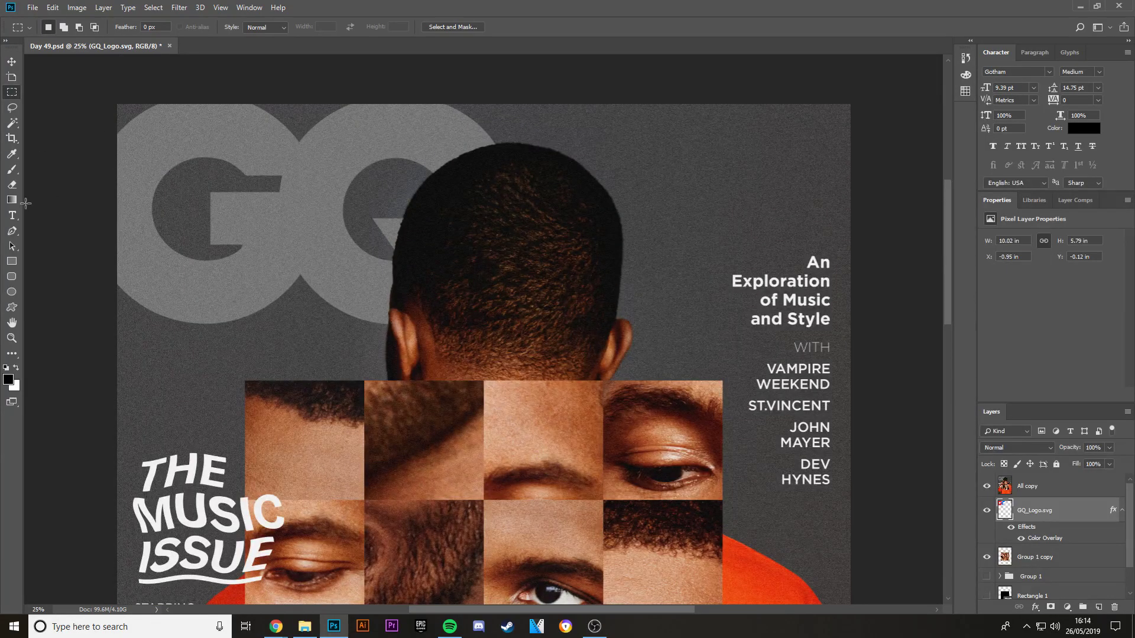
left_click(12, 215)
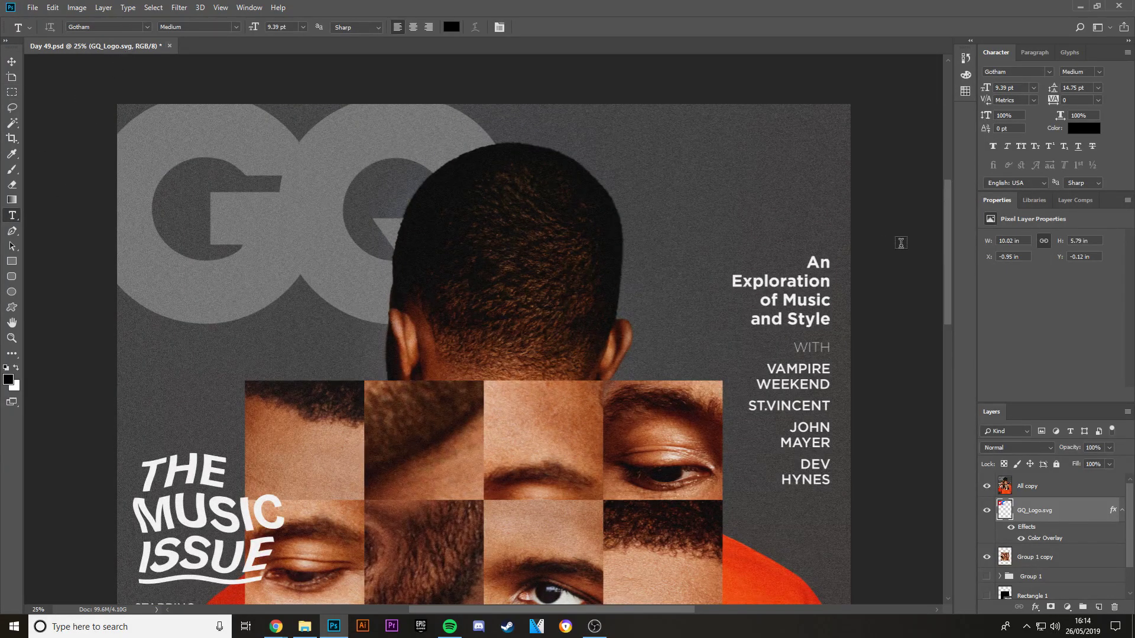
left_click(686, 198)
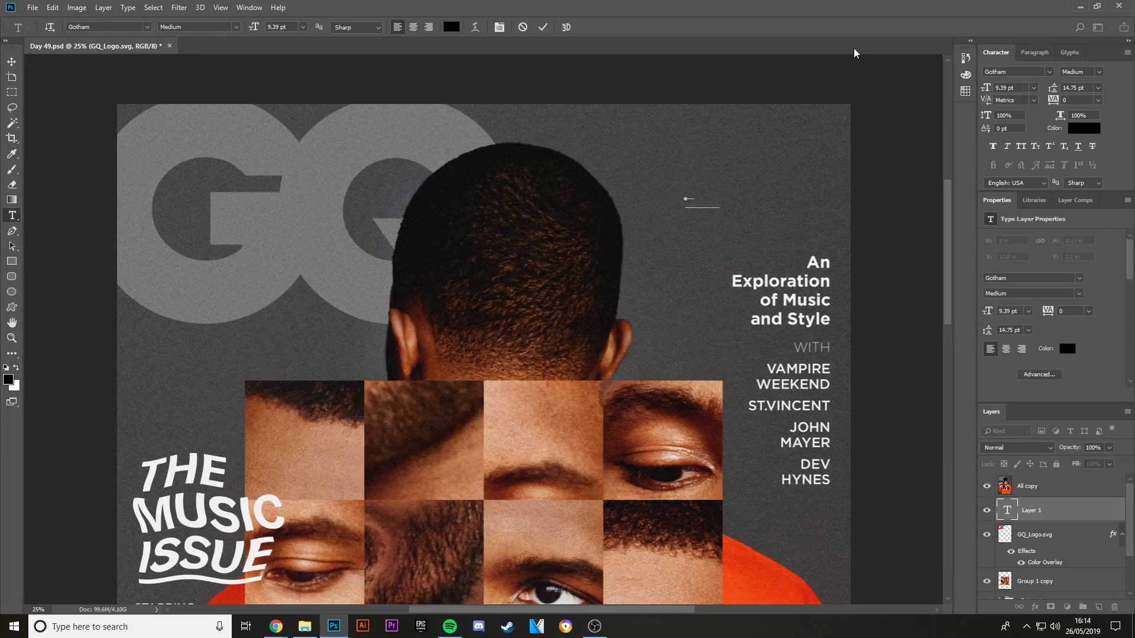
left_click(1022, 350)
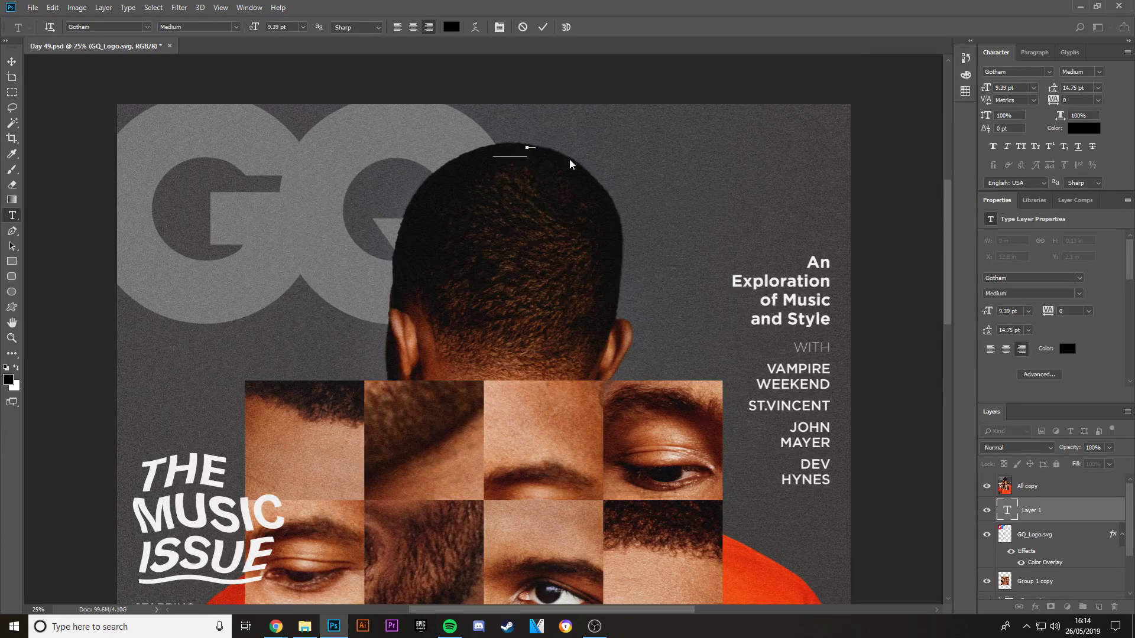
key("ctrl+a")
Step: Colour the text white #ffffff and stack its layer above All copy
left_click(1067, 349)
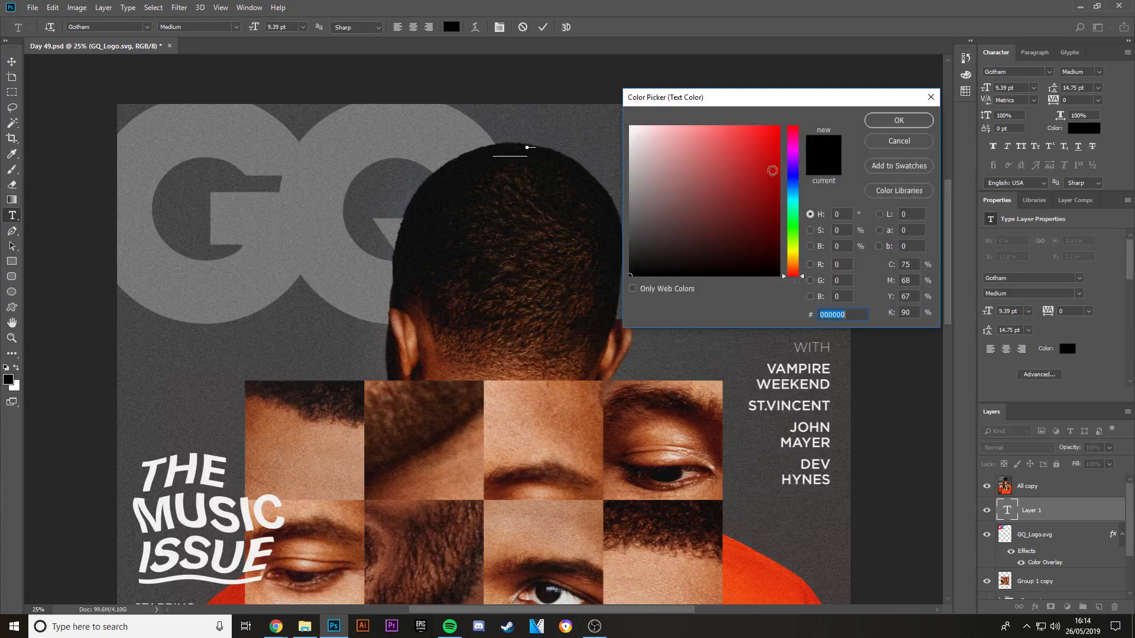
type("ffffff")
left_click(899, 121)
left_click_drag(1031, 510, 1046, 477)
left_click(515, 157)
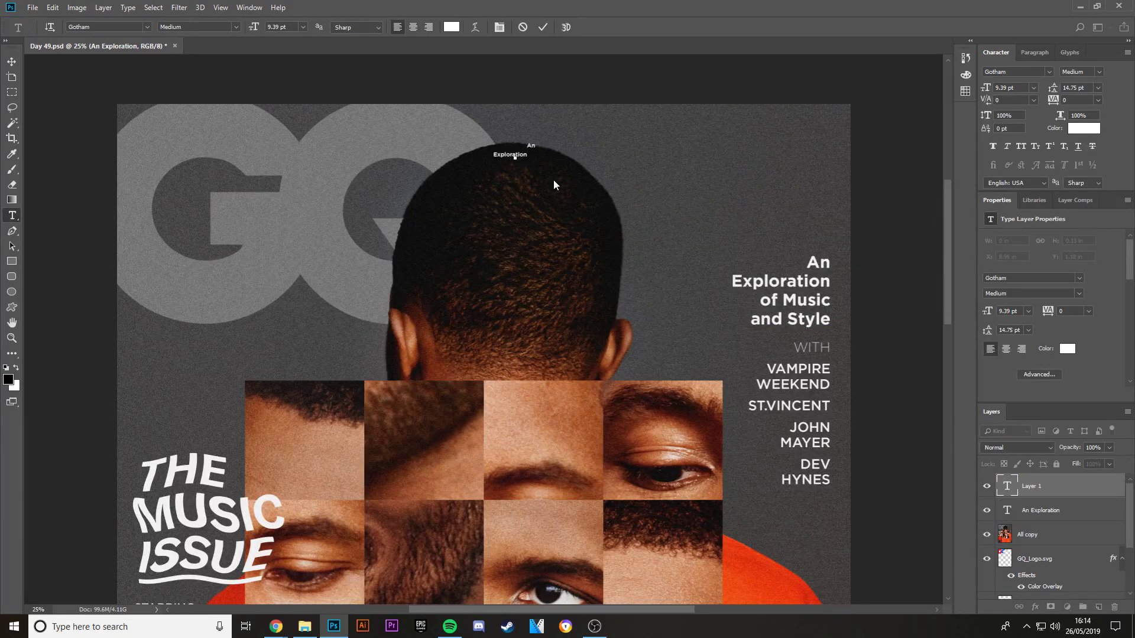
left_click(12, 62)
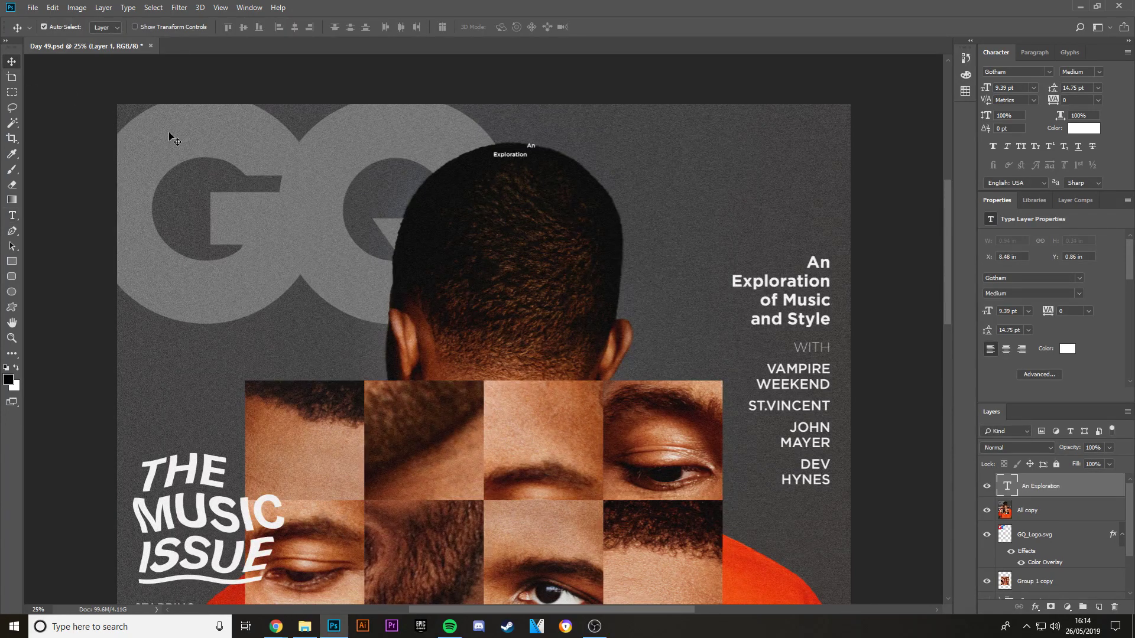
Step: Right-align the 'An Exploration of Music and Style' text with 22.75 pt leading, commit it and save
left_click(11, 216)
mouse_move(523, 146)
left_mouse_down()
mouse_move(508, 156)
mouse_move(529, 157)
left_mouse_up()
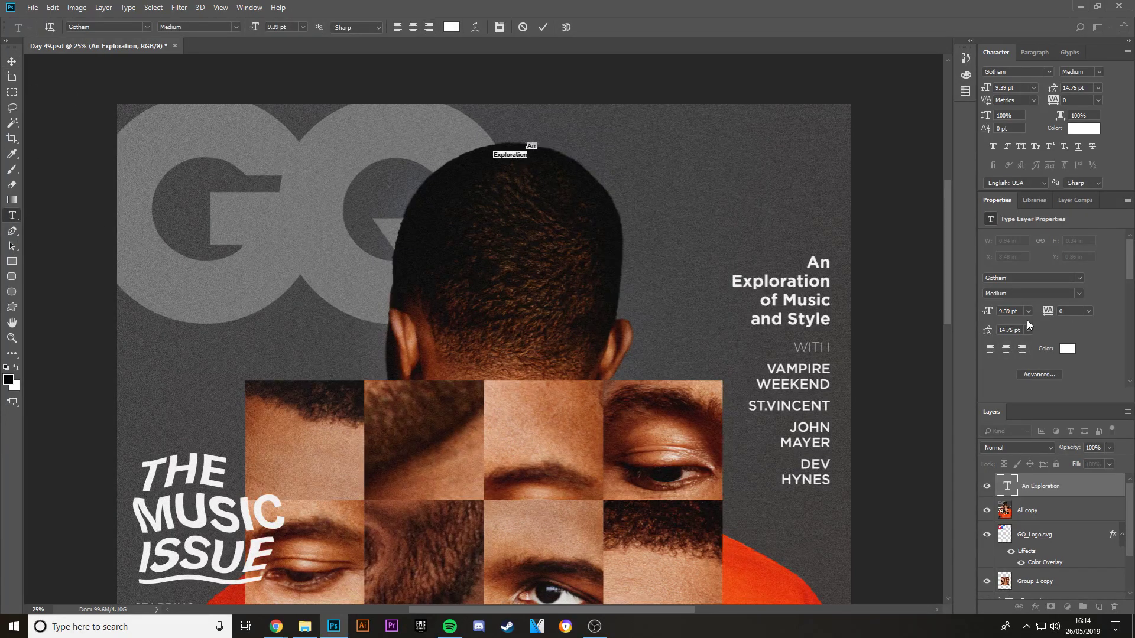
key("ctrl+shift+r")
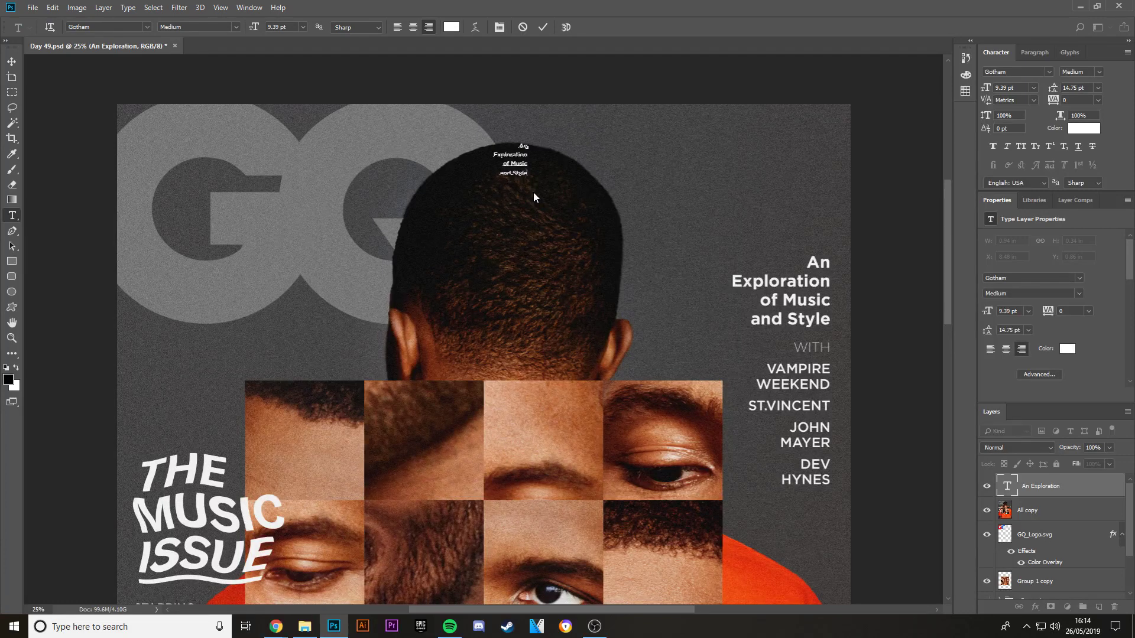
key("ctrl+Return")
key("ctrl+s")
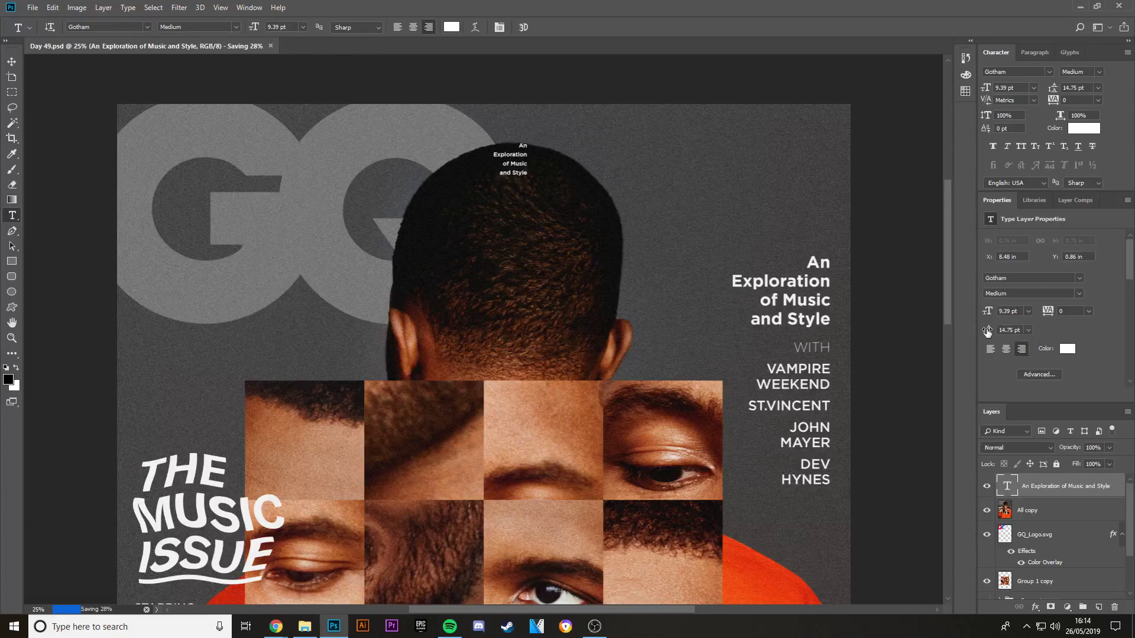
key("Return")
Step: Put the text layer below All copy, hide All copy, and move the text right beside the face grid
left_click(13, 63)
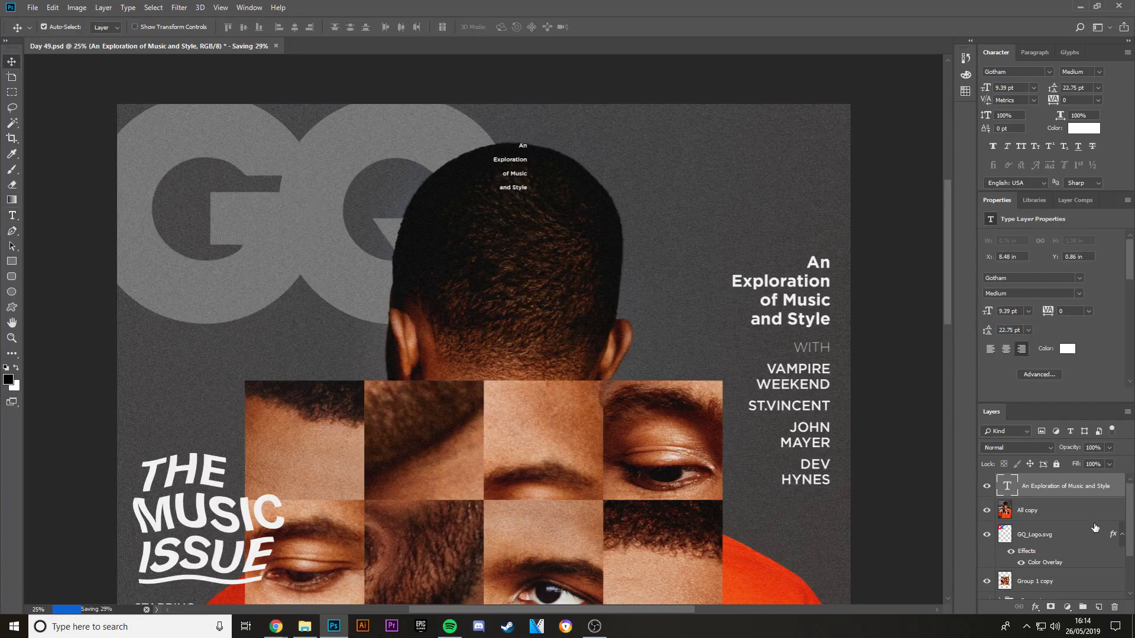
left_click_drag(1058, 492, 1053, 514)
left_click(986, 486)
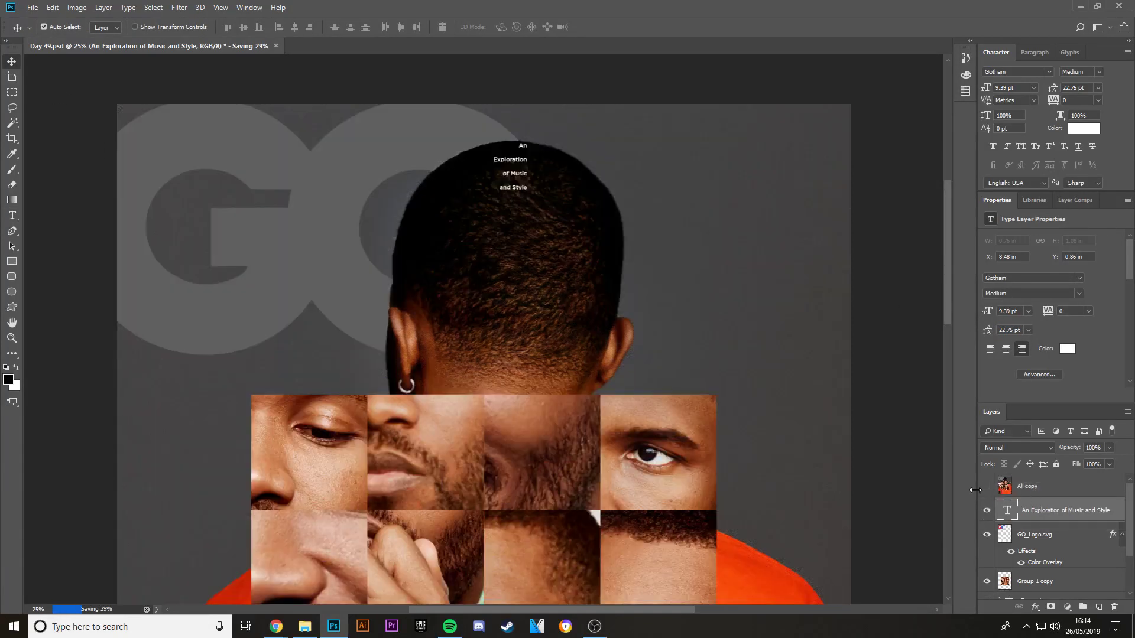
left_click_drag(518, 167, 804, 372)
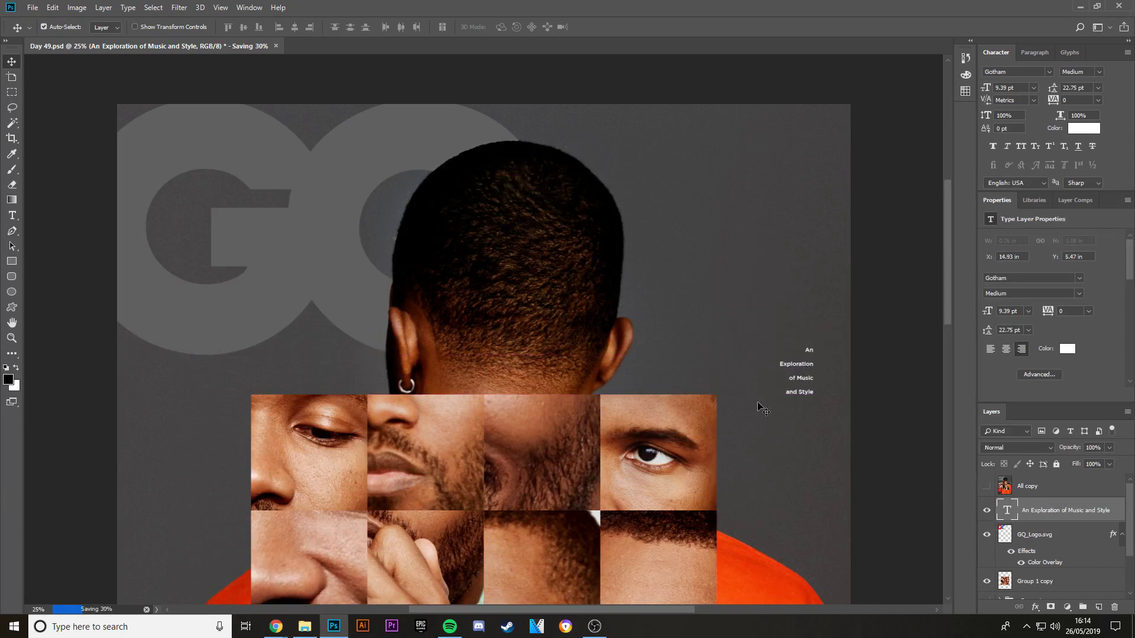
Step: Tighten the text's line spacing to 11.75 pt
key("t")
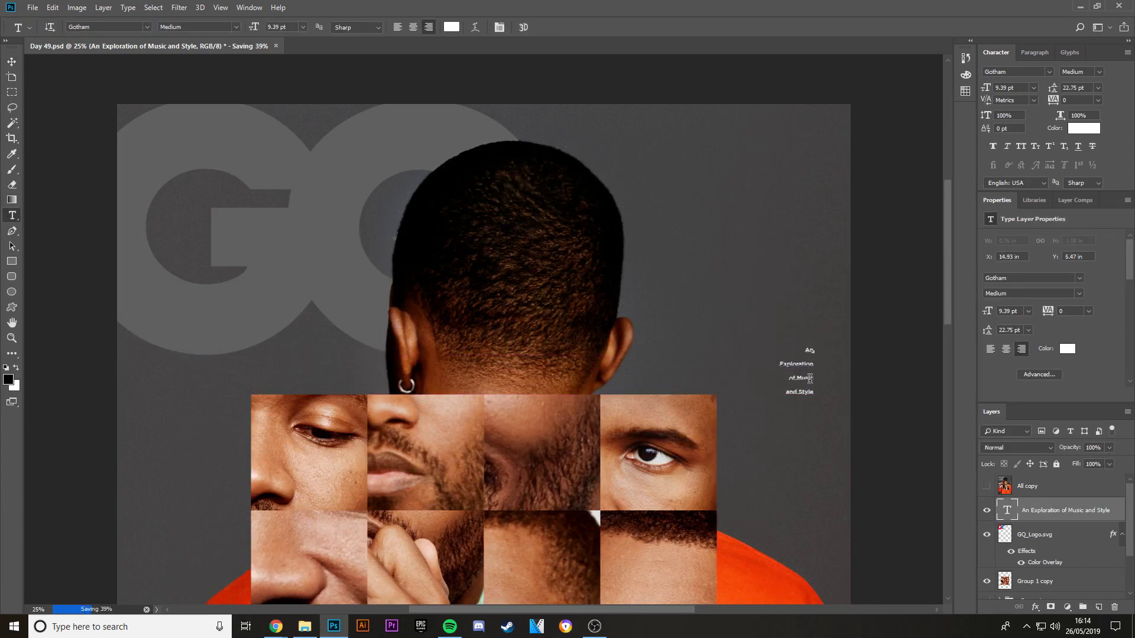
left_click(810, 379)
key("ctrl+a")
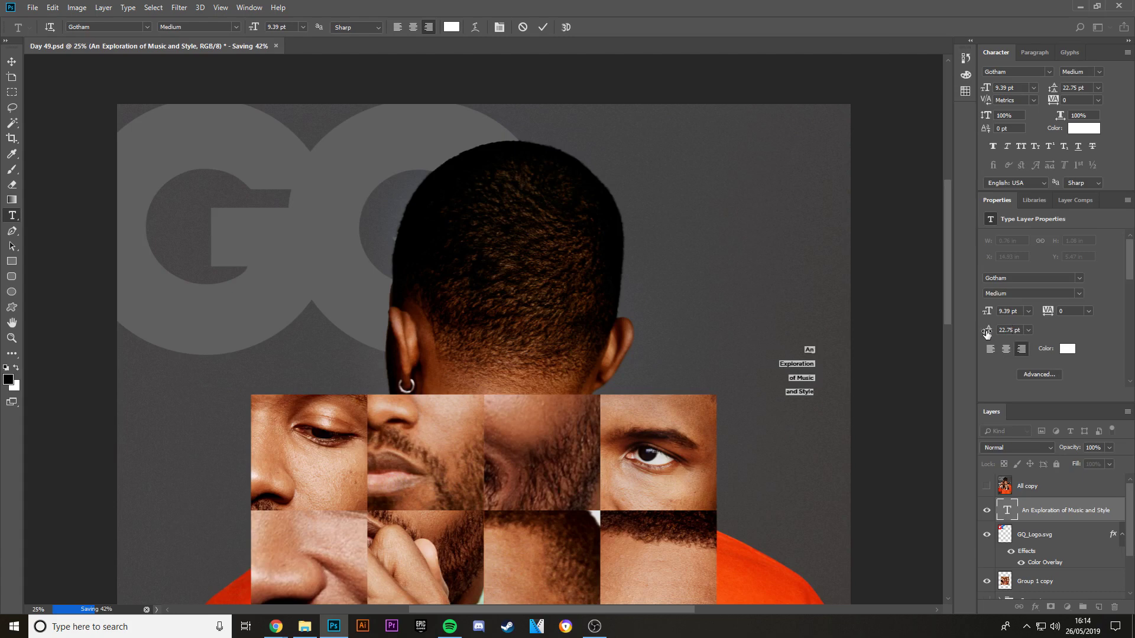
left_click_drag(987, 332, 966, 338)
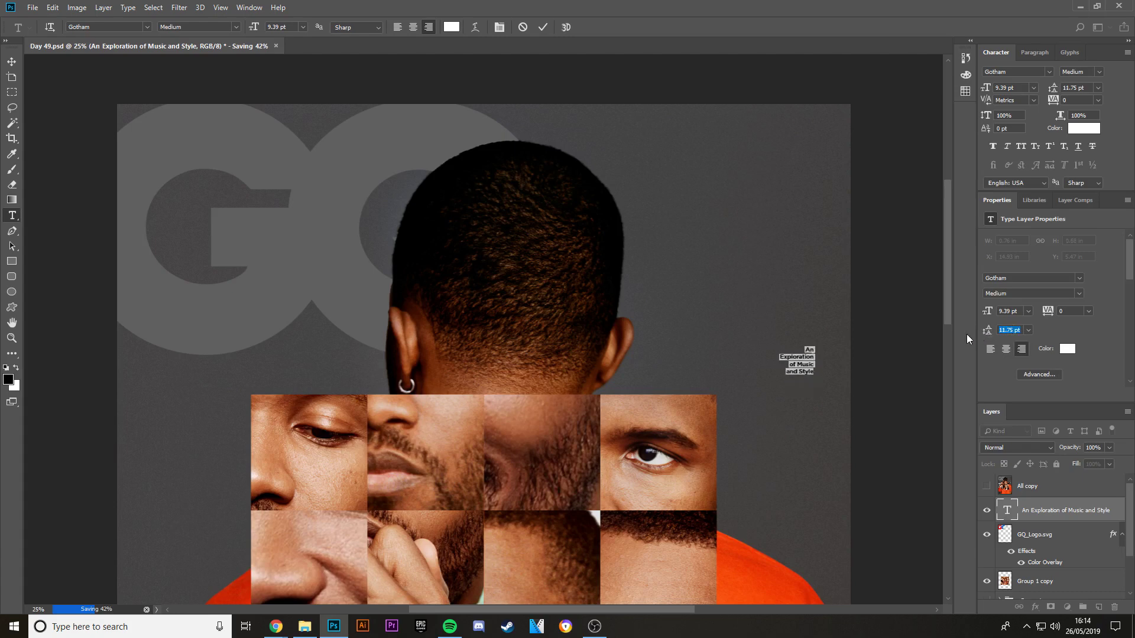
Step: Try several Free Transform resizes of the text block, undoing each one
key("ctrl+t")
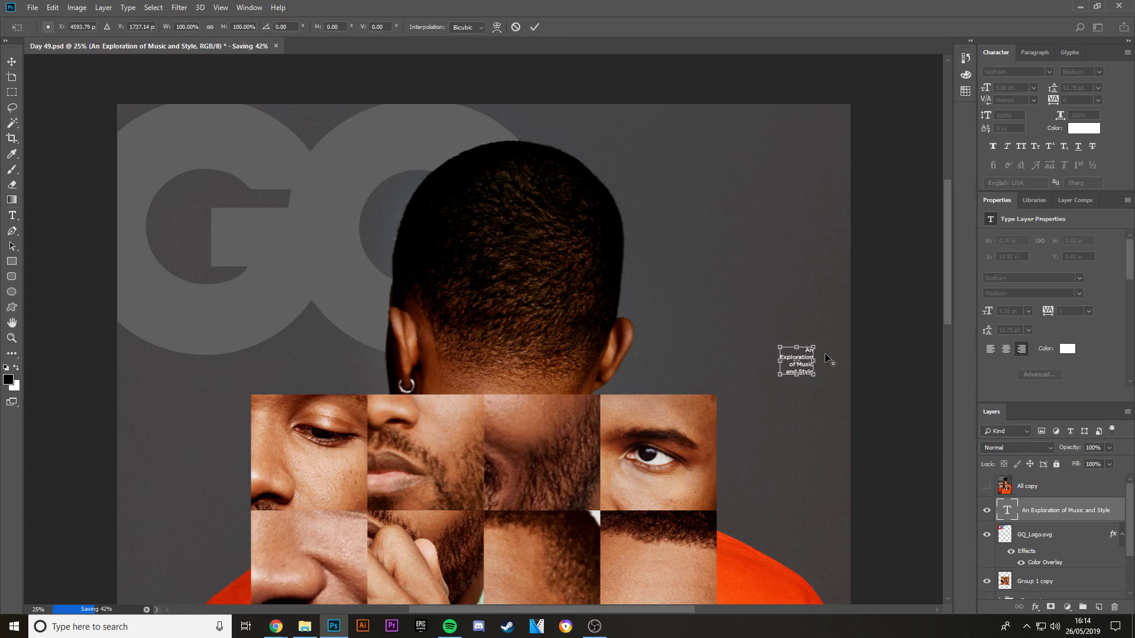
left_click_drag(814, 347, 891, 270)
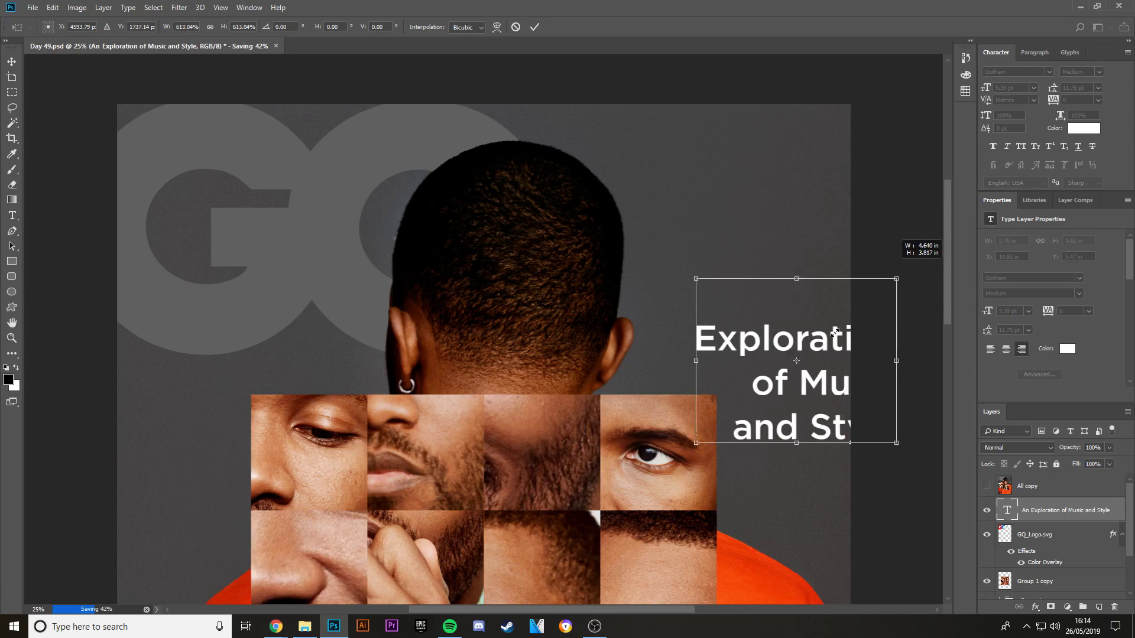
left_click_drag(835, 332, 798, 346)
key("Return")
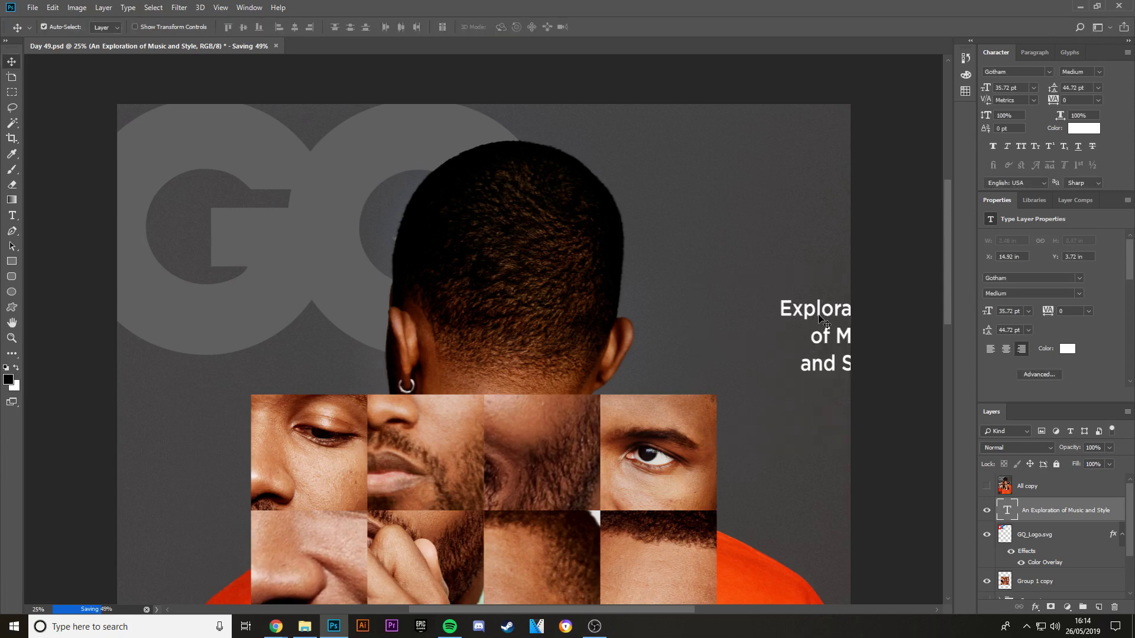
key("ctrl+z")
key("ctrl+t")
left_click_drag(822, 347, 802, 327)
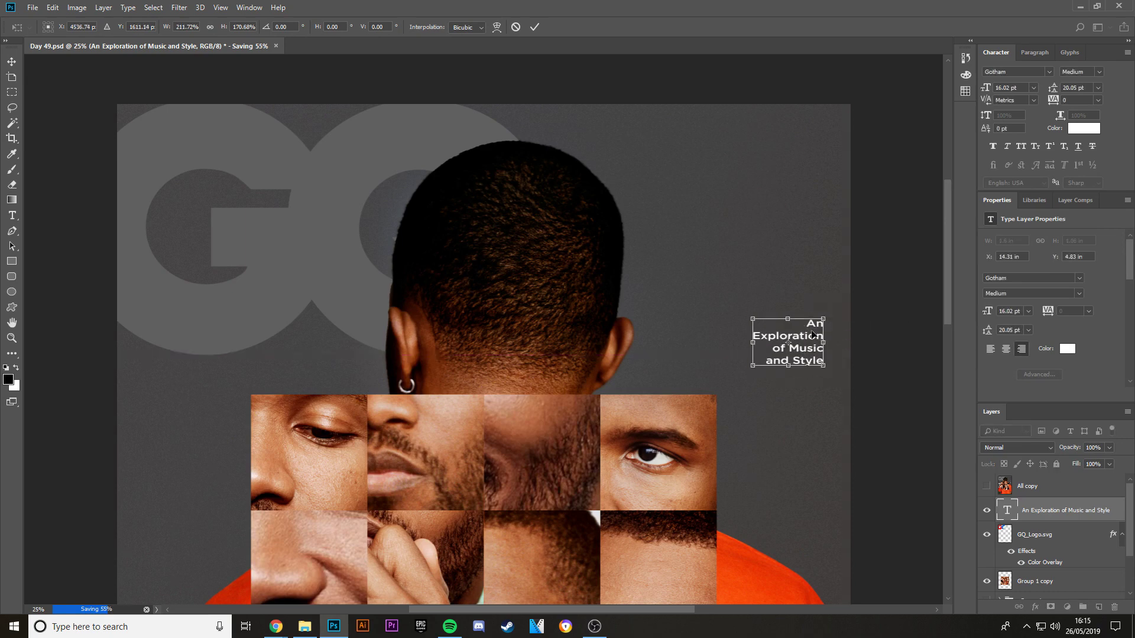
key("Return")
key("ctrl+z")
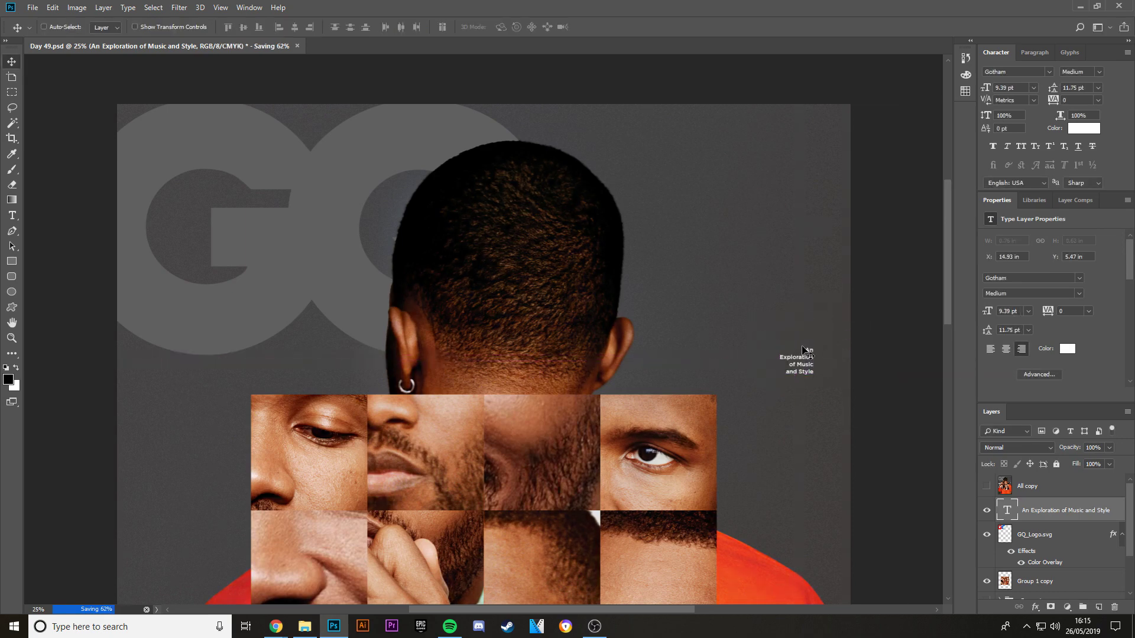
Step: Enlarge the text to about 367% and position it at the cover's upper right
key("ctrl+t")
left_click_drag(814, 351, 858, 306)
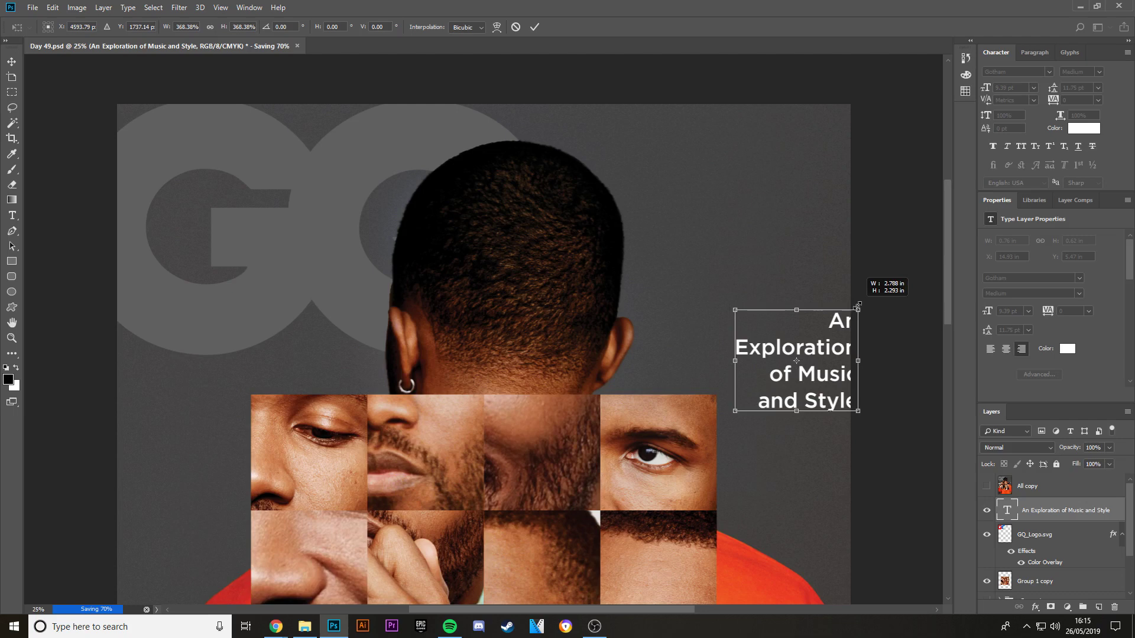
left_click(597, 250)
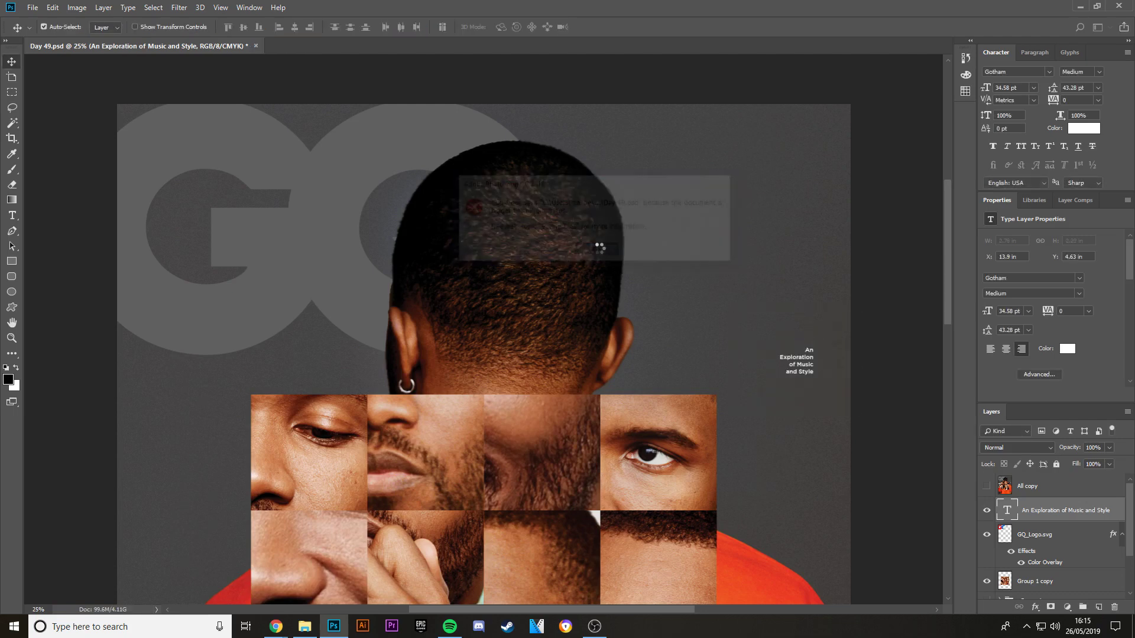
key("ctrl+y")
left_click_drag(817, 348, 781, 311)
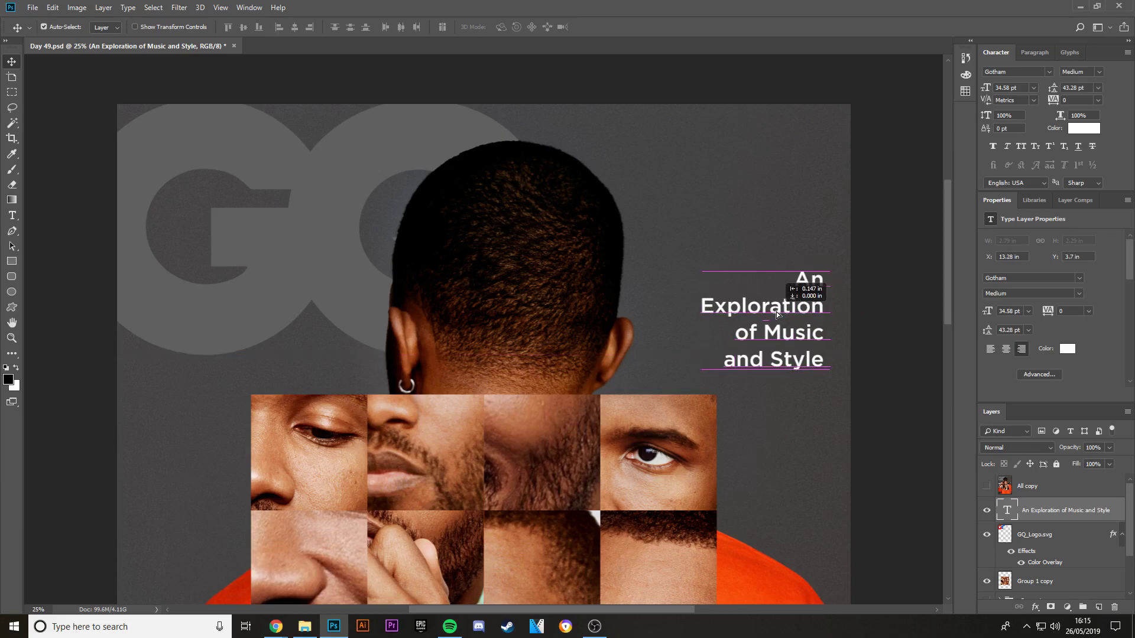
left_click_drag(775, 311, 769, 312)
key("ctrl+minus")
key("ctrl+minus")
key("ctrl+minus")
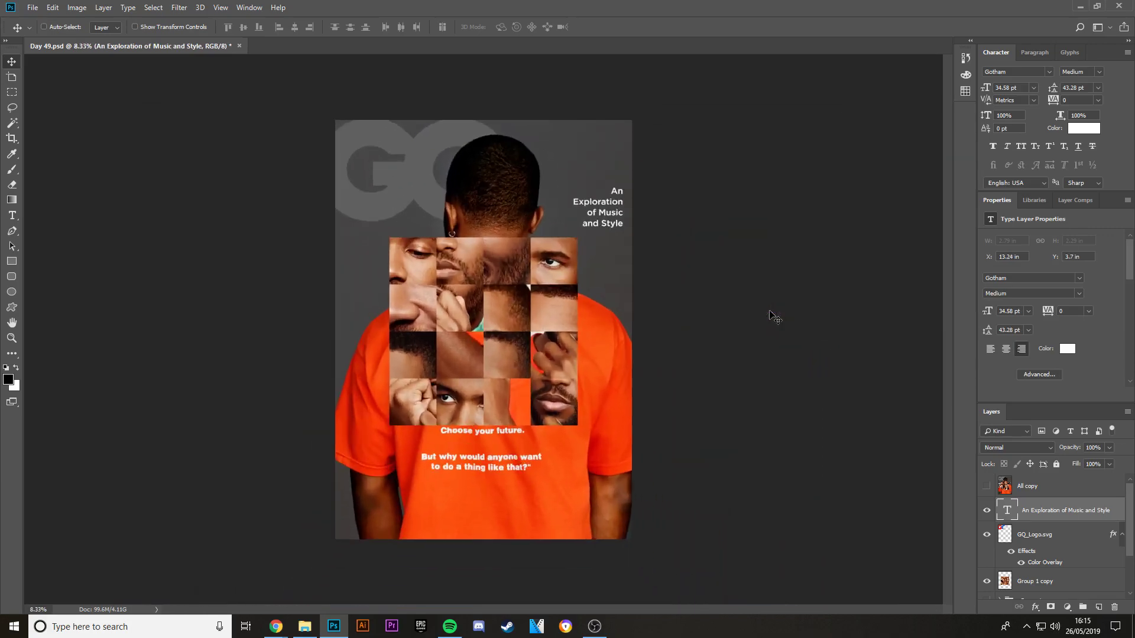
Step: Hide the 'An Exploration' text and compare the cover with the All copy layer, then hide All copy again
key("ctrl+plus")
key("ctrl+plus")
left_click(986, 510)
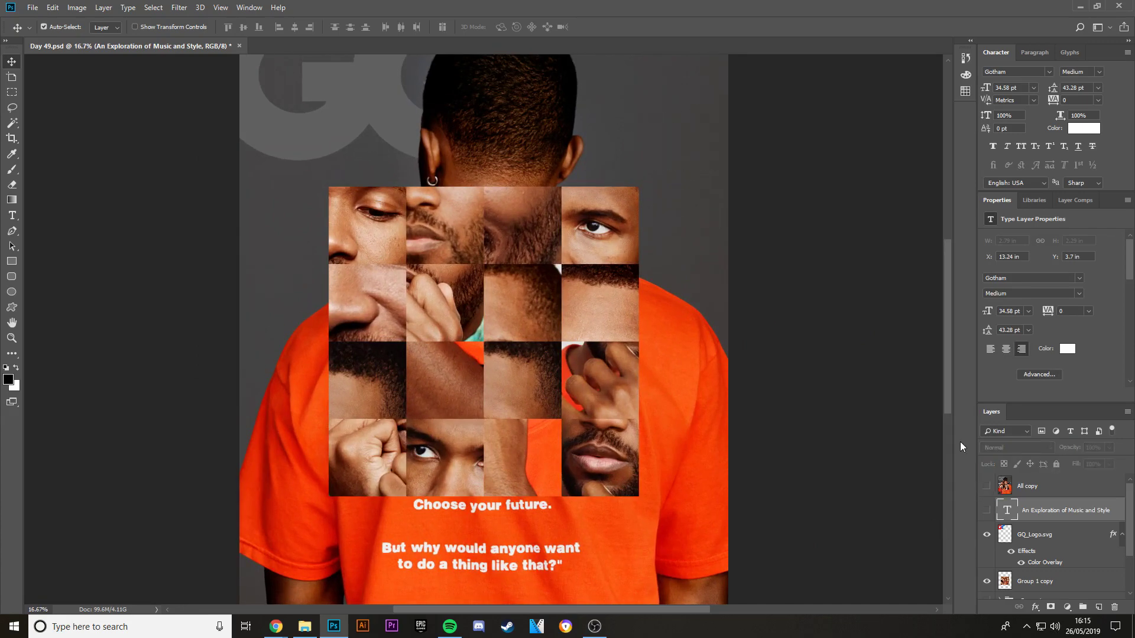
left_click(987, 486)
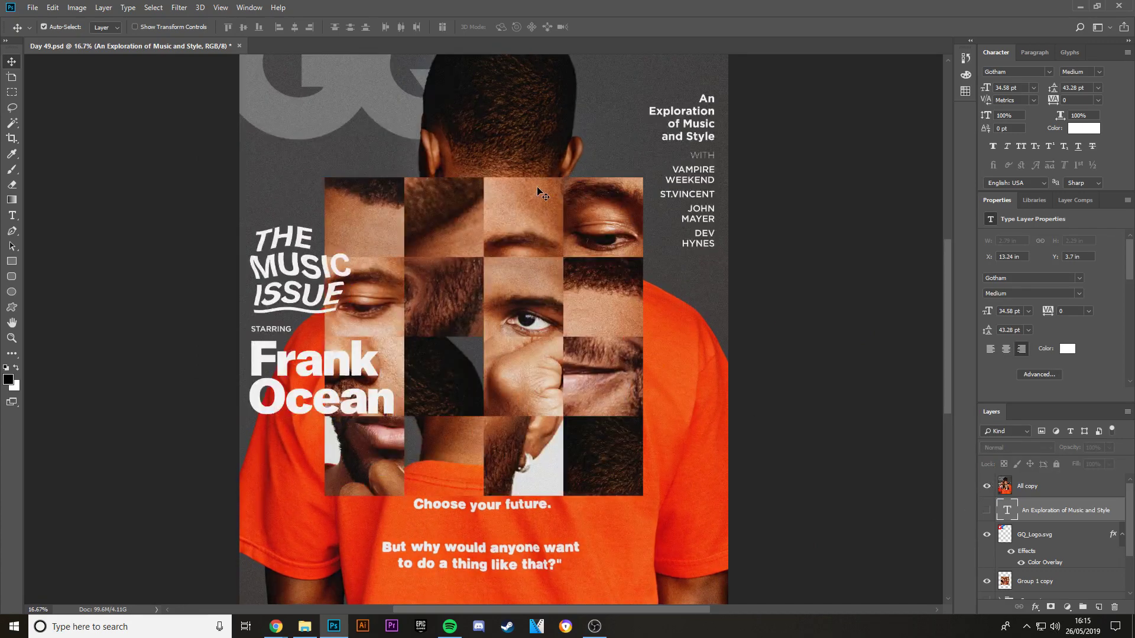
scroll(668, 250, "down", 3)
scroll(733, 289, "up", 6)
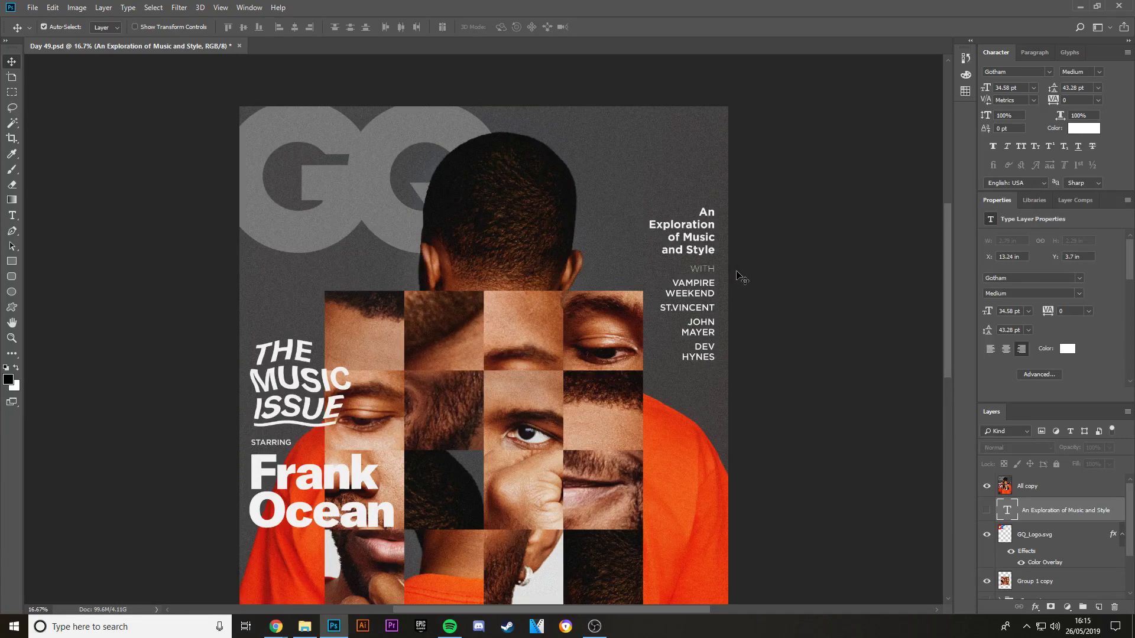
left_click(986, 486)
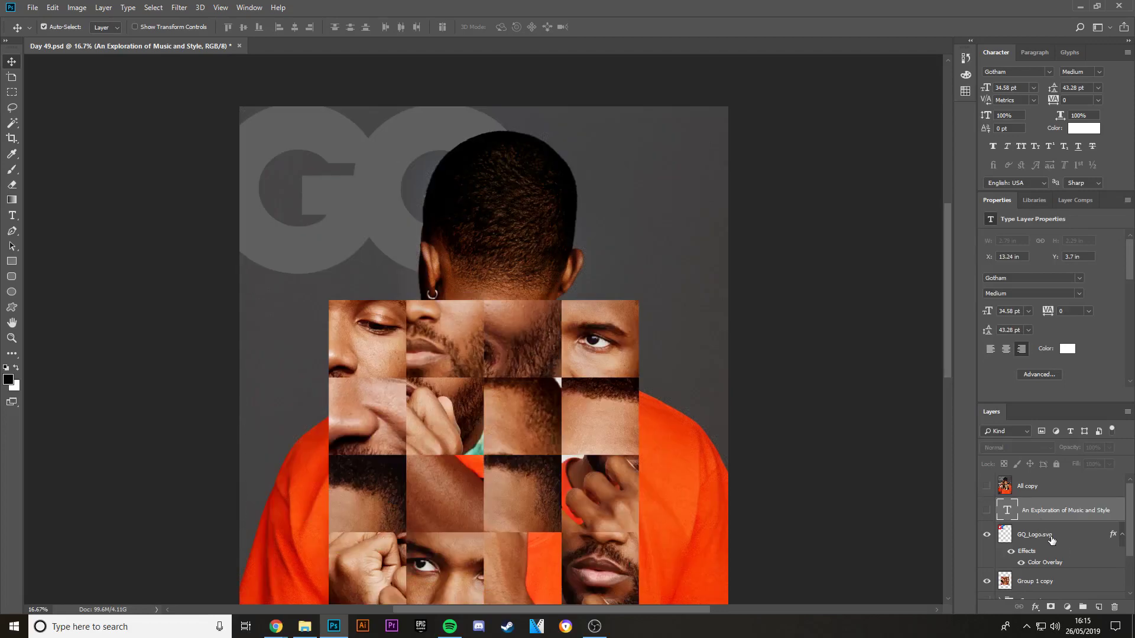
scroll(1052, 539, "down", 2)
Step: Select every layer from the Frank Ocean photo layer and group them into Group 2
left_click(1042, 587)
scroll(1061, 573, "up", 2)
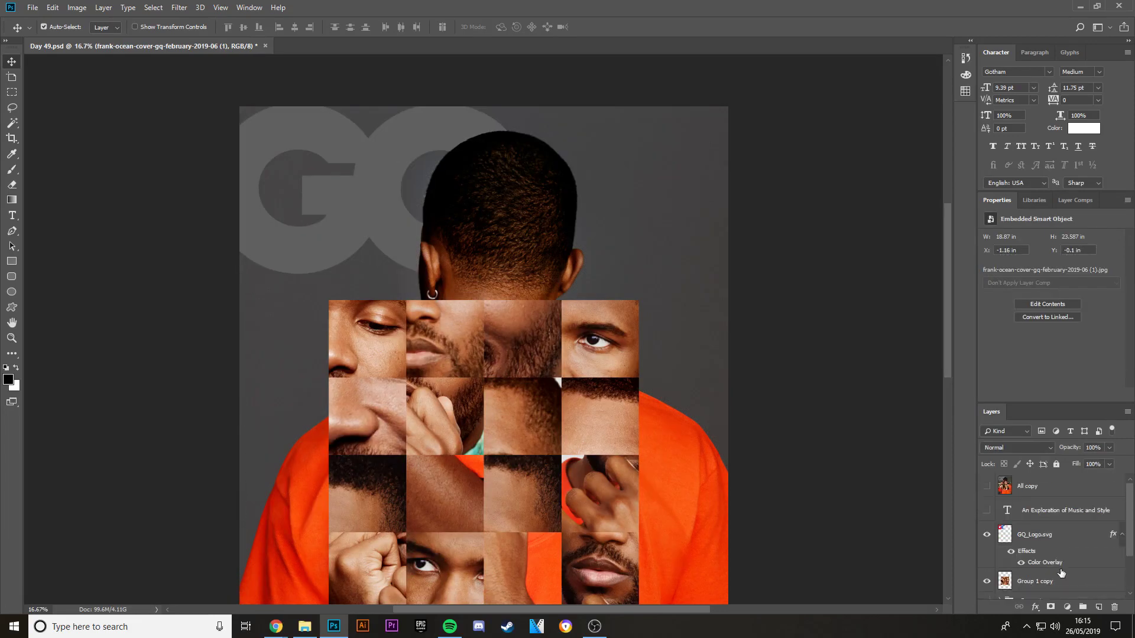
key("ctrl+alt+a")
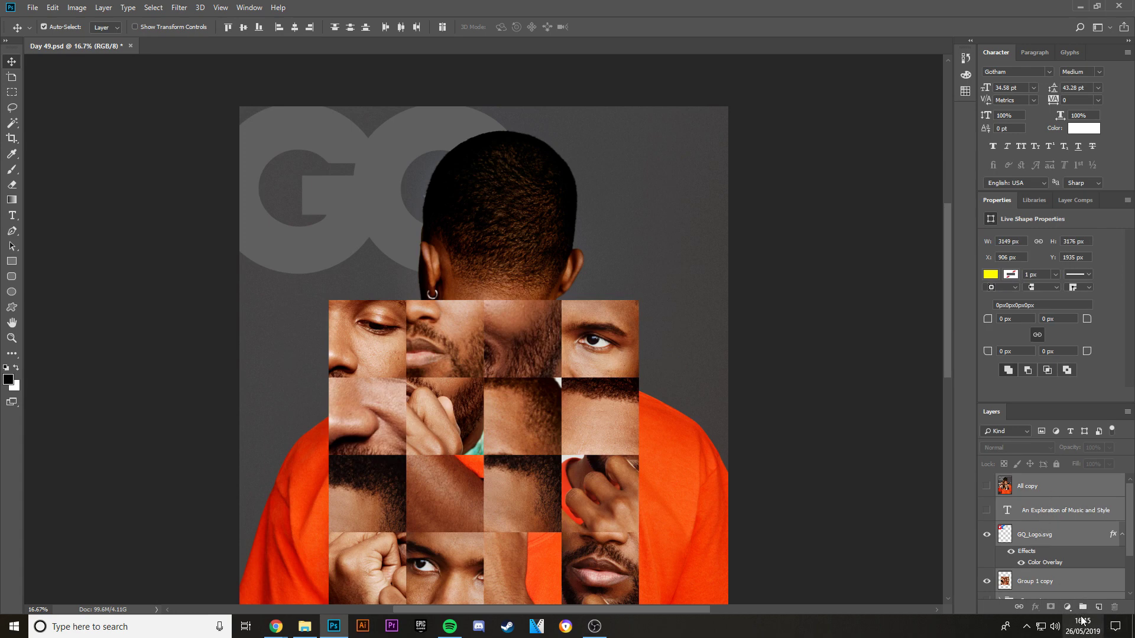
key("ctrl+g")
Step: Duplicate Group 2 and merge the Group 2 copy into a single layer
key("ctrl+j")
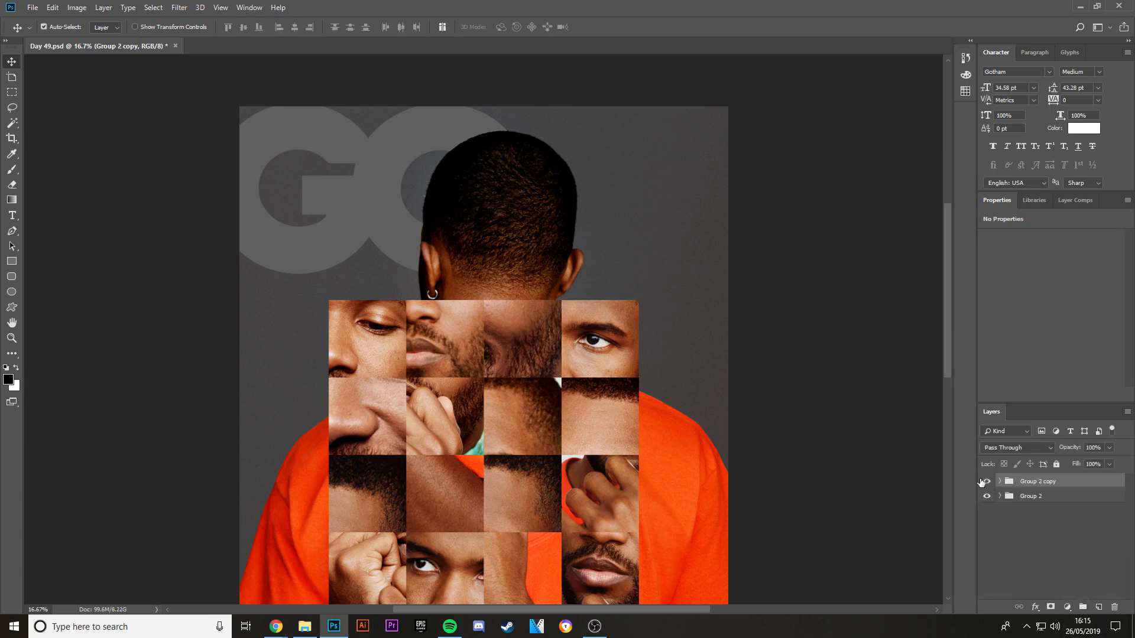
right_click(1054, 484)
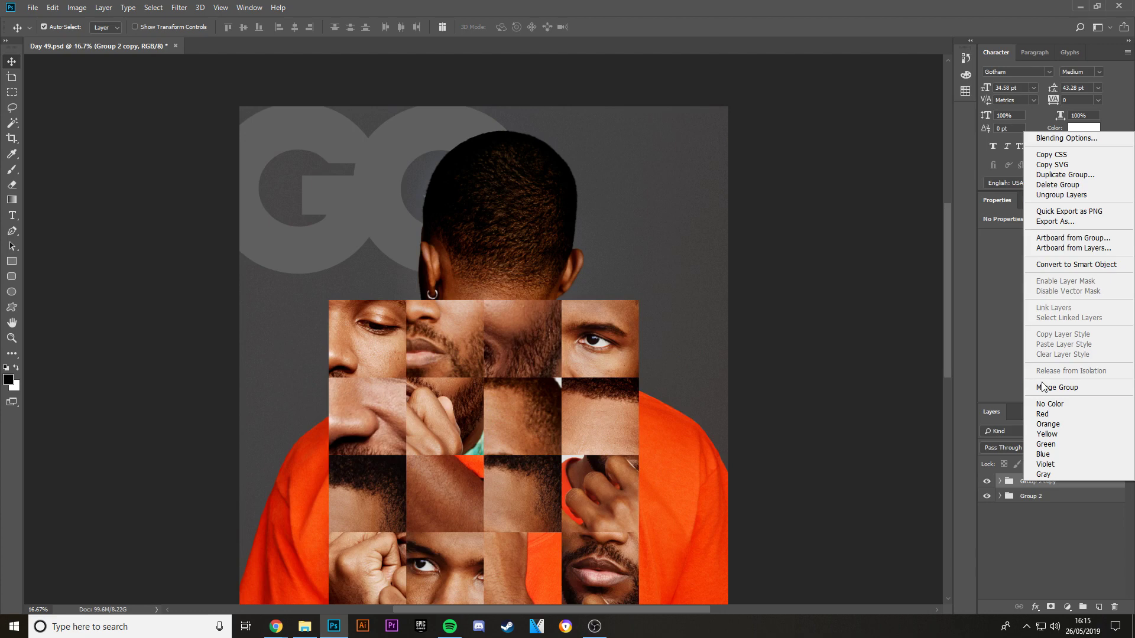
left_click(1042, 387)
Step: Apply about 35% monochromatic Add Noise to the merged copy and view the whole cover
left_click(153, 8)
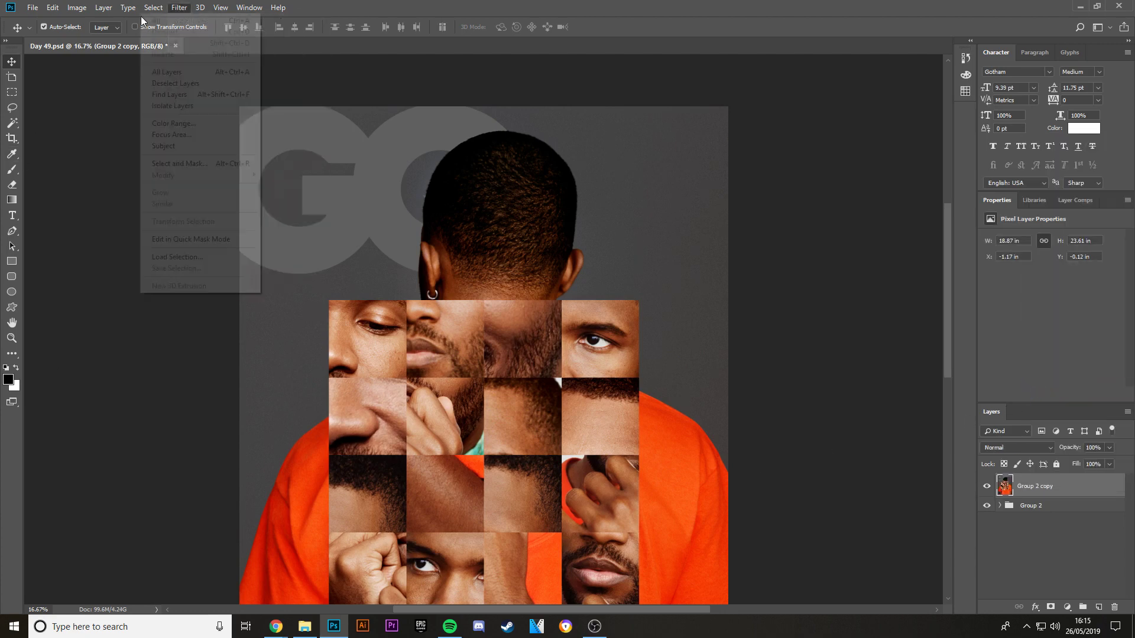
mouse_move(179, 8)
mouse_move(308, 171)
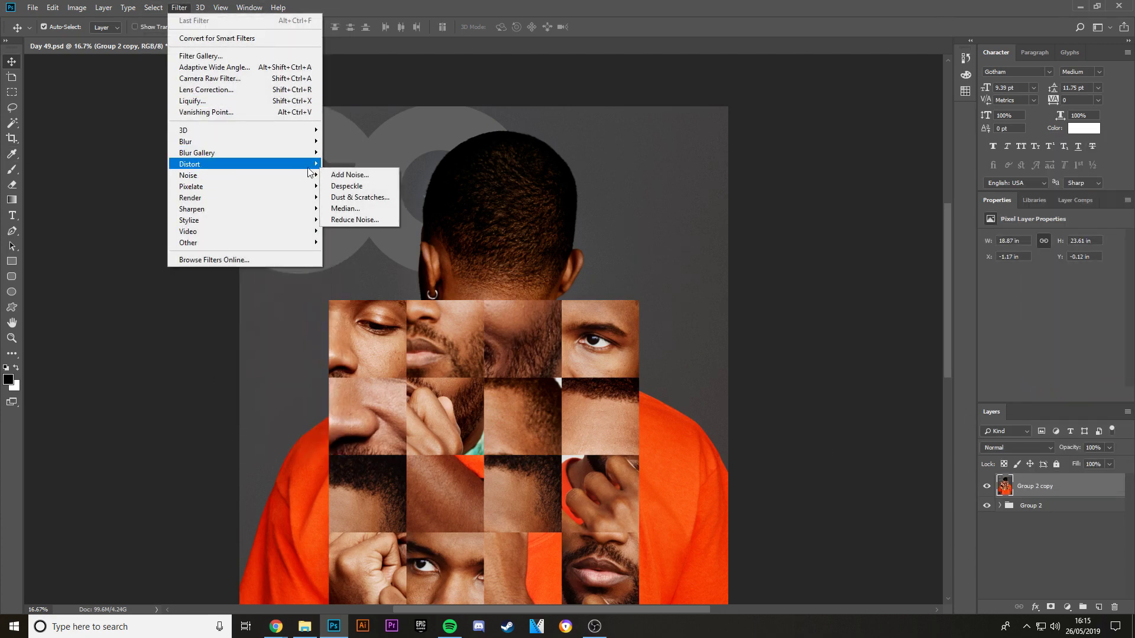
left_click(349, 175)
left_click_drag(488, 286, 514, 284)
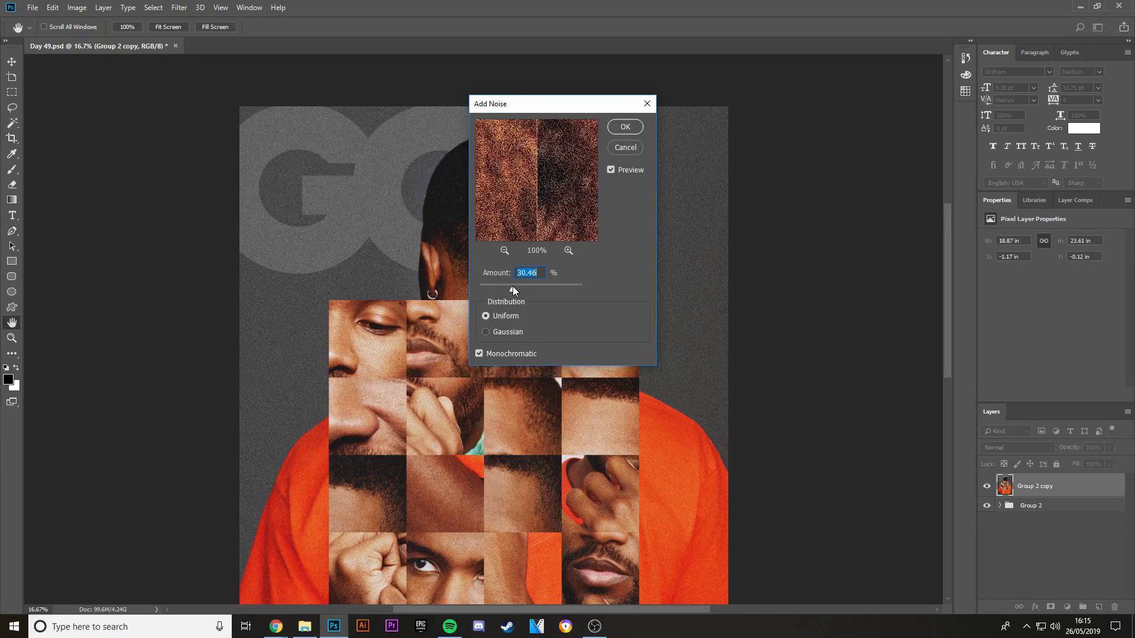
left_click(625, 126)
key("v")
key("ctrl+minus")
key("ctrl+minus")
key("ctrl+minus")
key("ctrl+minus")
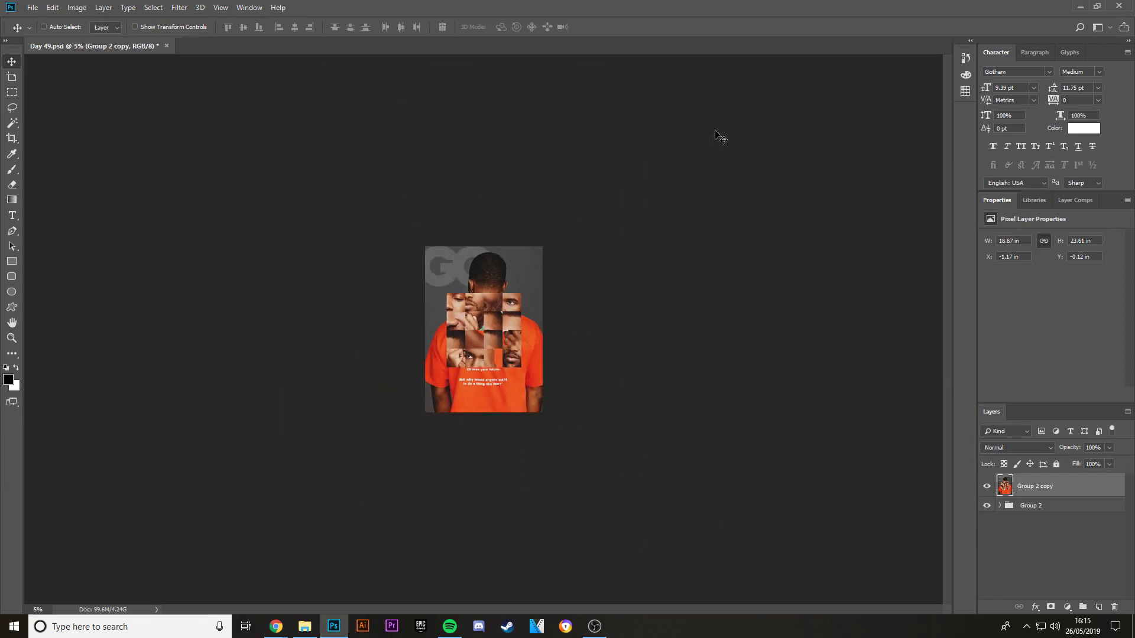
key("ctrl+plus")
key("ctrl+plus")
key("ctrl+plus")
key("ctrl+plus")
key("ctrl+plus")
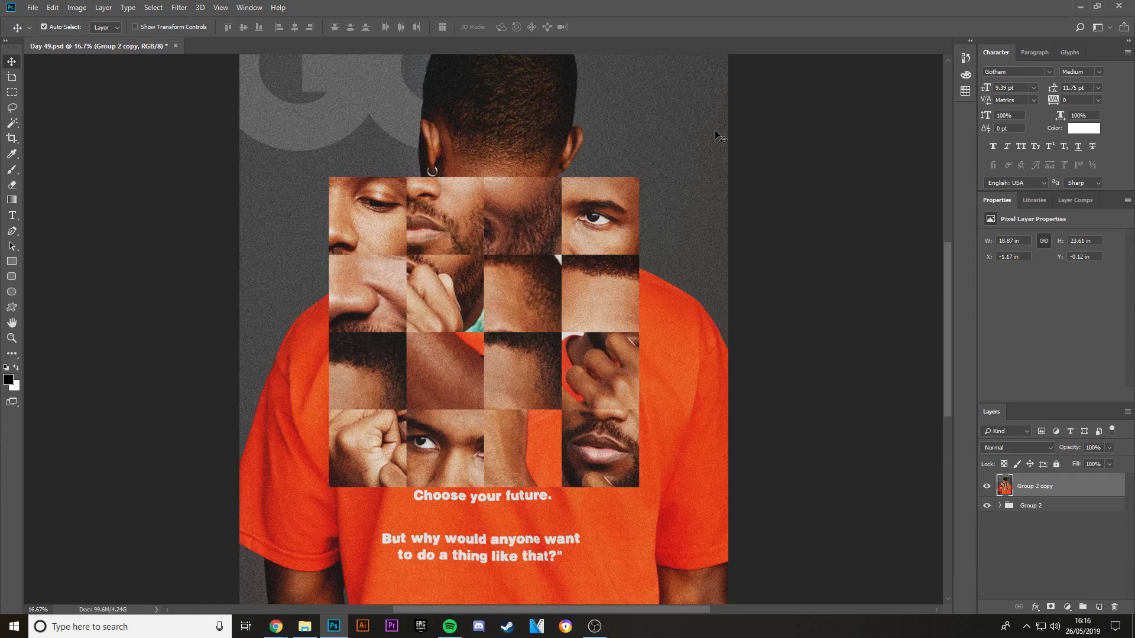
mouse_move(277, 621)
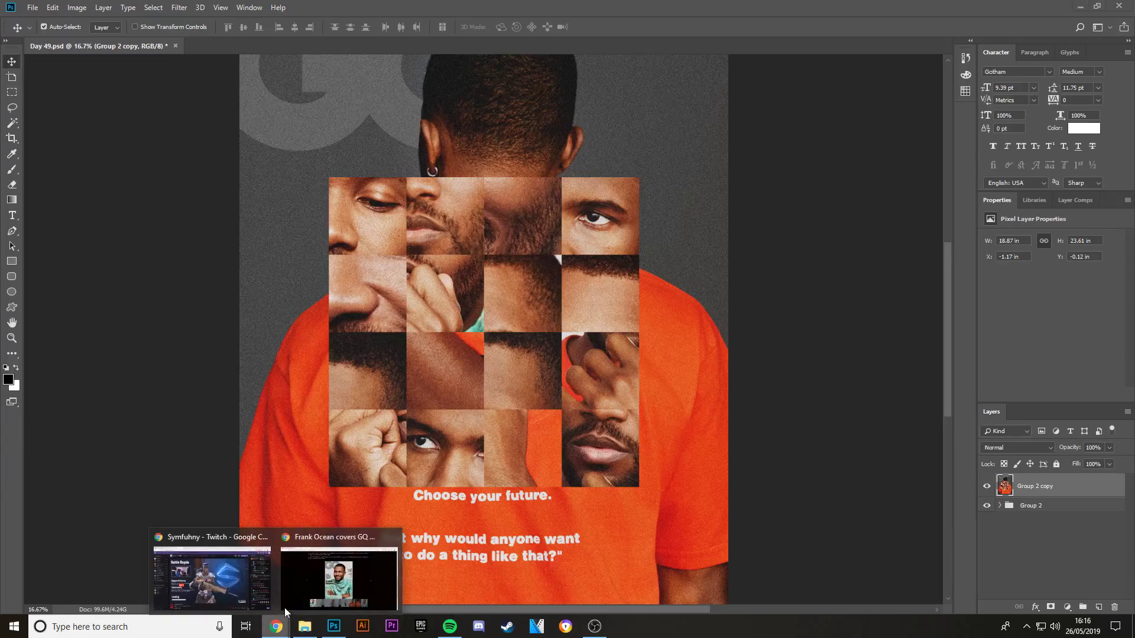
Step: Bring up the Instagram profile page in Chrome and scroll through the poster grid
left_click(339, 577)
left_click(89, 9)
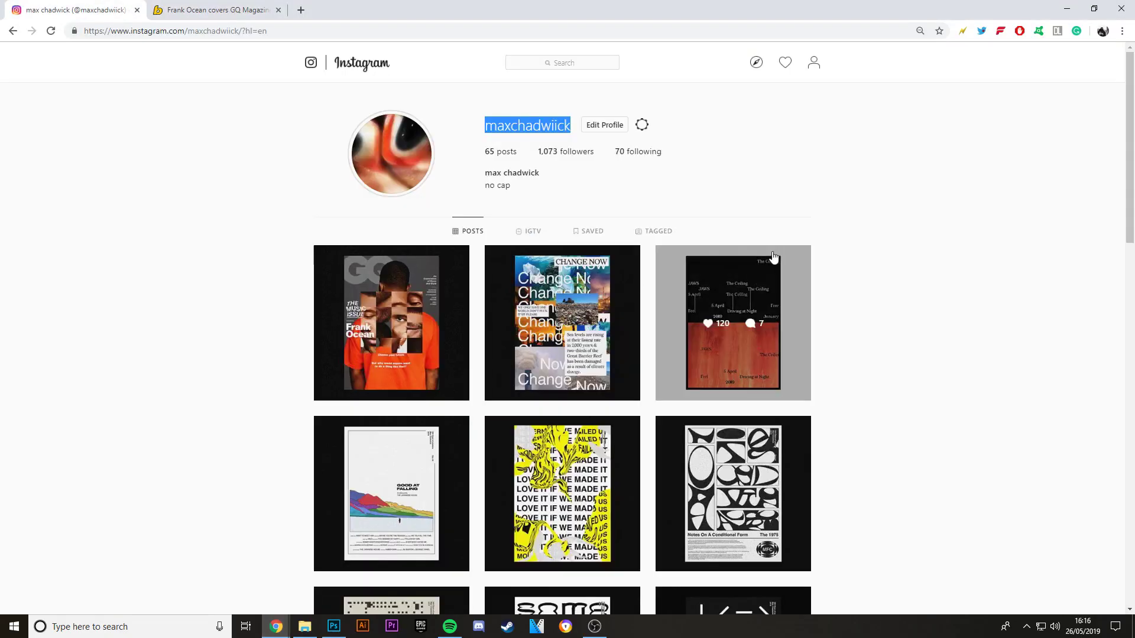
left_click(510, 129)
left_click_drag(550, 123, 556, 125)
left_click(566, 131)
scroll(654, 185, "down", 10)
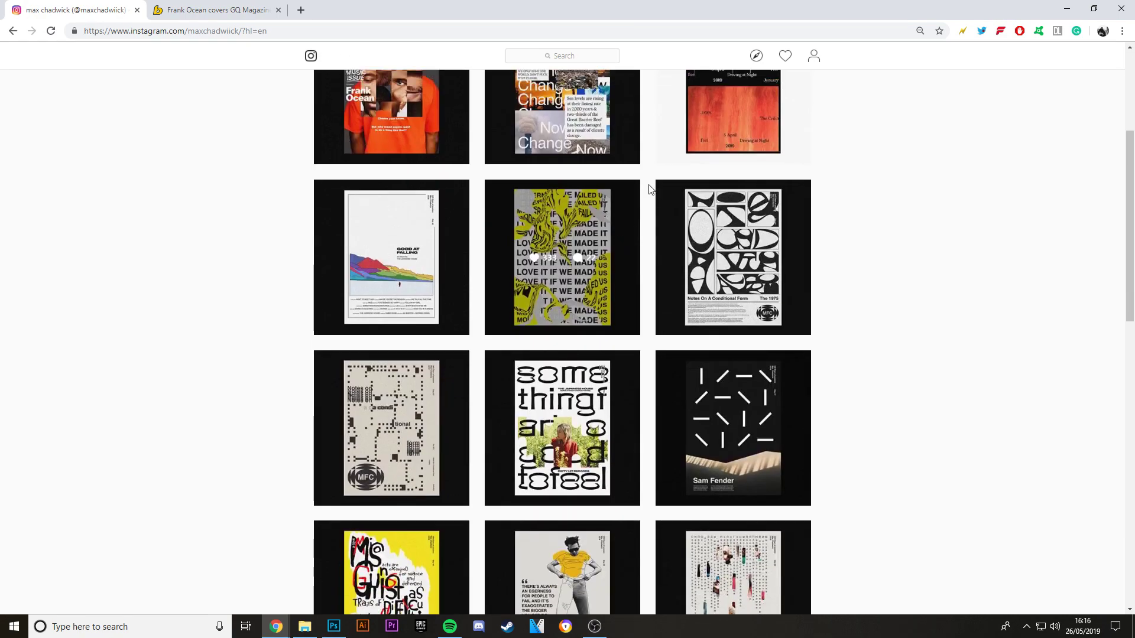
scroll(865, 266, "down", 15)
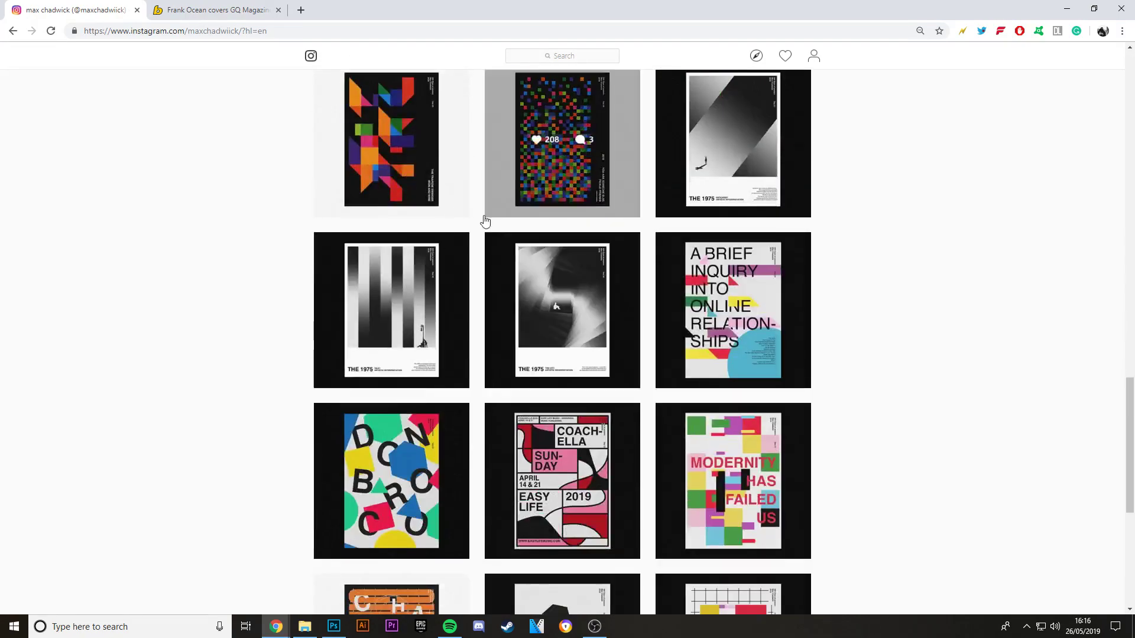
scroll(755, 293, "up", 6)
scroll(755, 294, "down", 5)
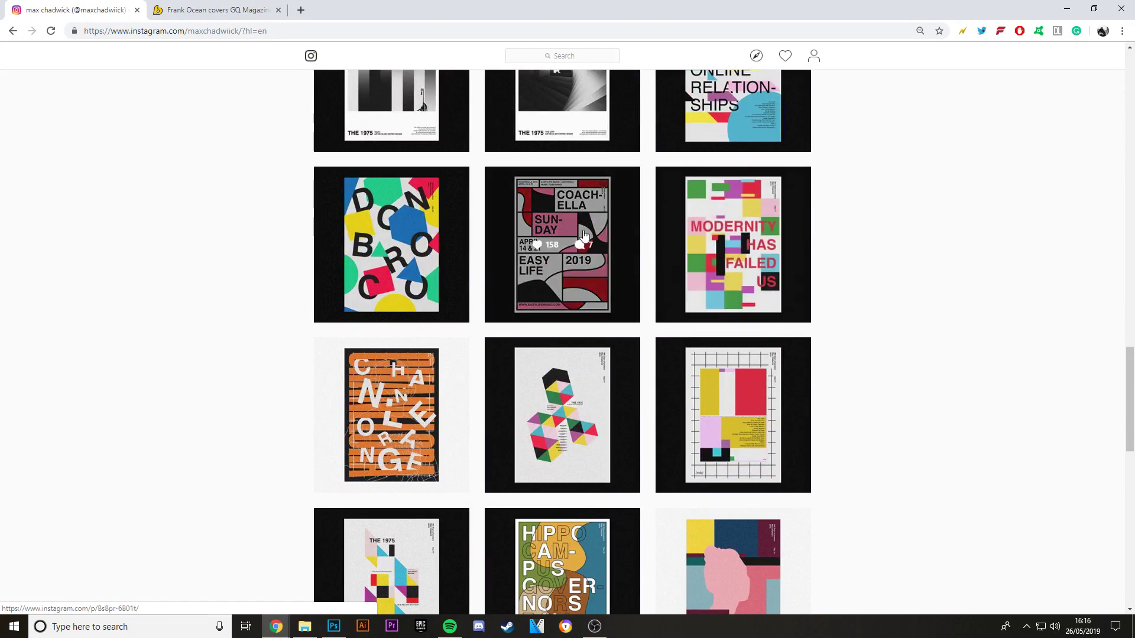
Step: View and close the Coachella and NORME poster posts
left_click(584, 235)
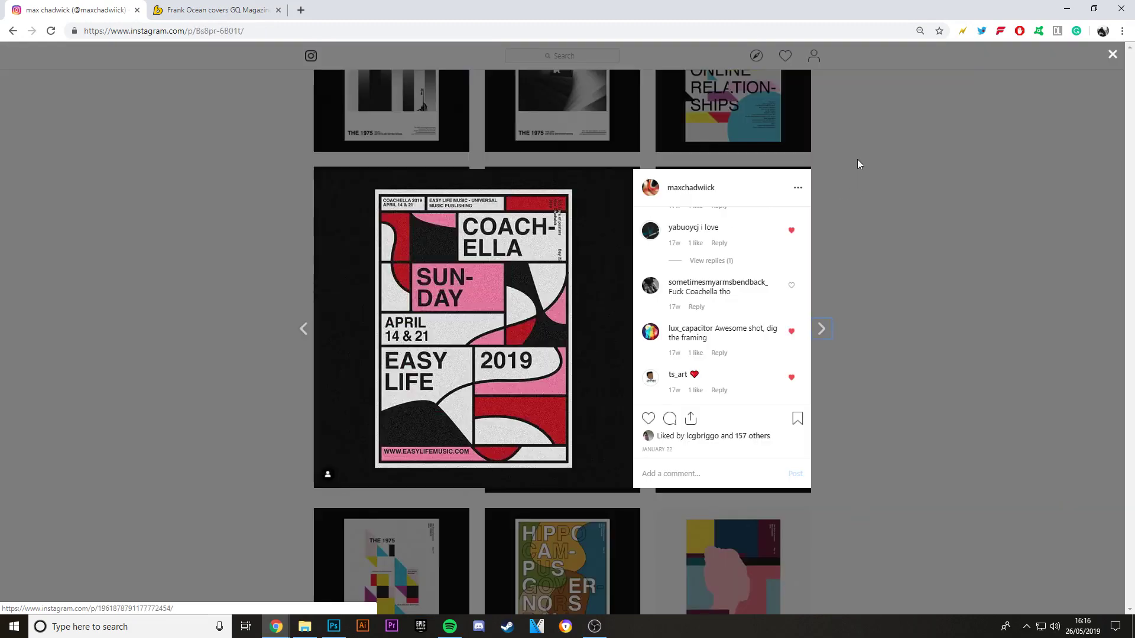
left_click(882, 112)
scroll(766, 307, "down", 7)
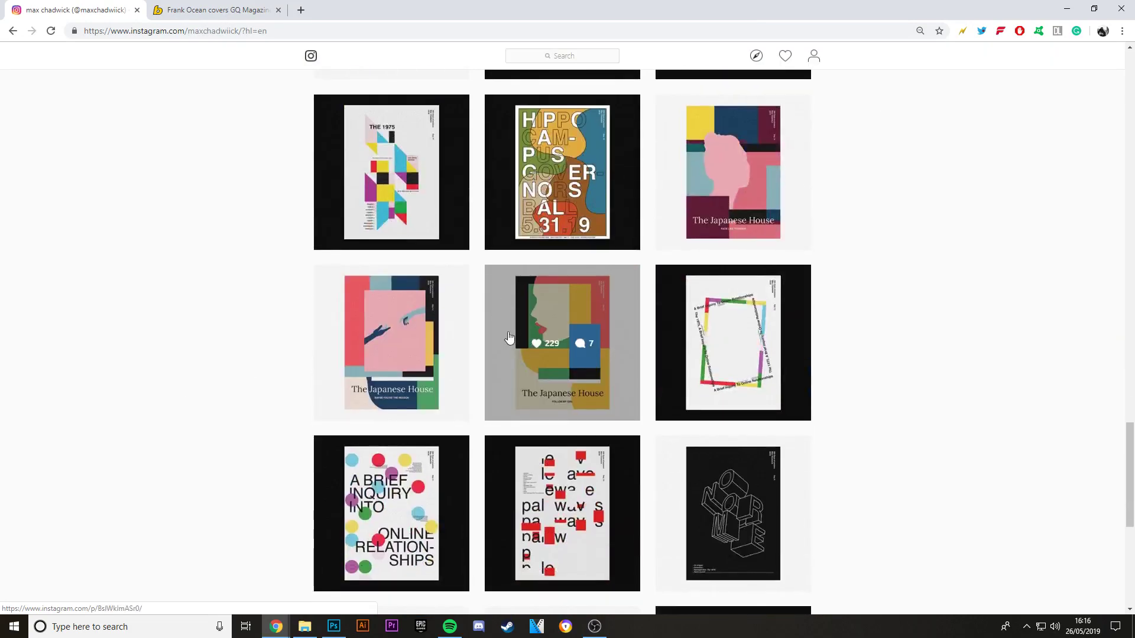
scroll(766, 306, "down", 5)
left_click(757, 206)
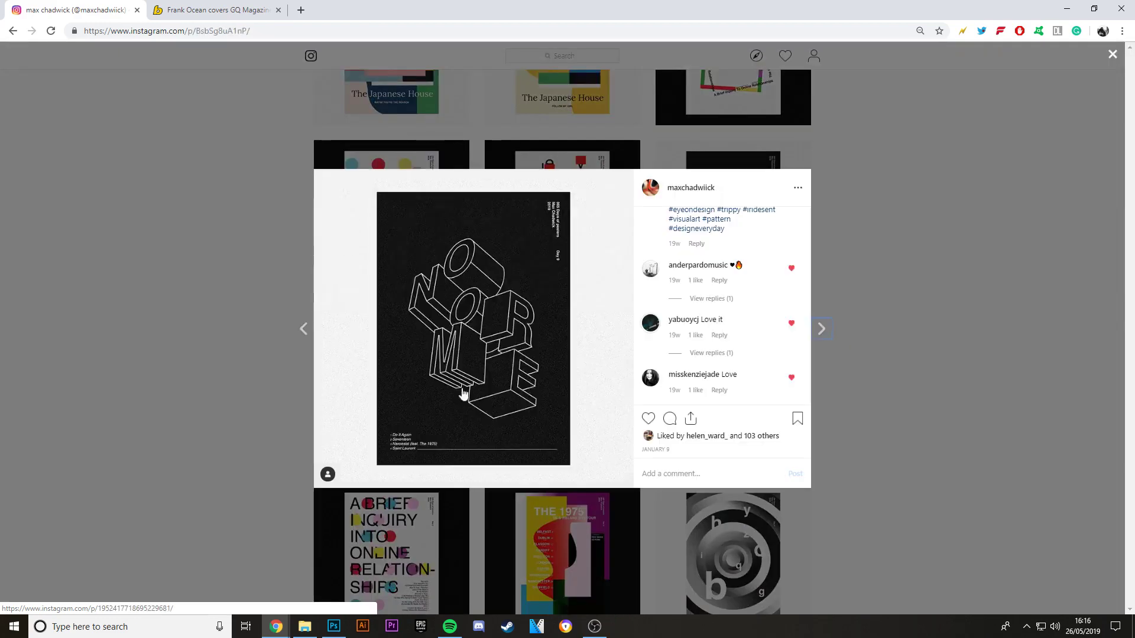
left_click(972, 223)
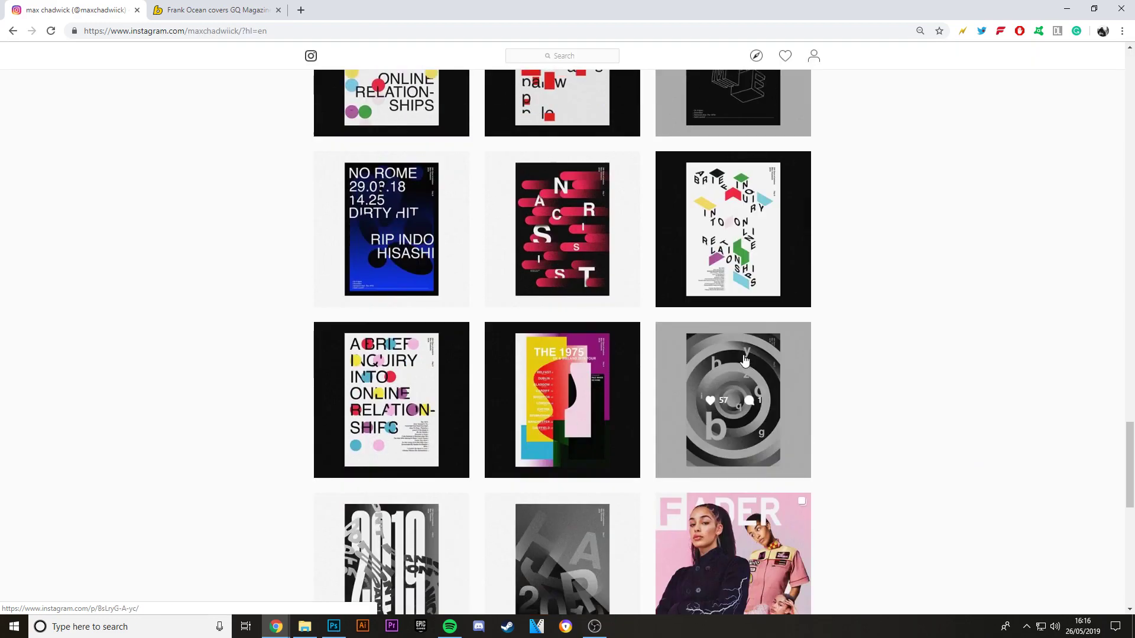
scroll(696, 311, "up", 10)
scroll(649, 294, "down", 3)
scroll(648, 293, "down", 11)
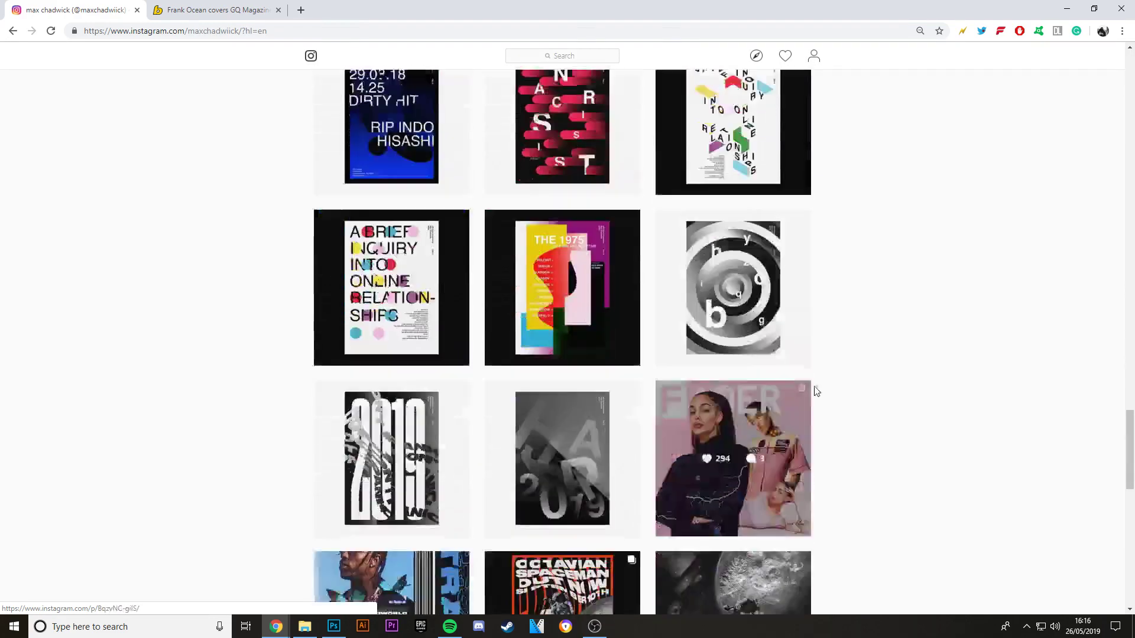
scroll(828, 303, "up", 16)
scroll(749, 301, "up", 8)
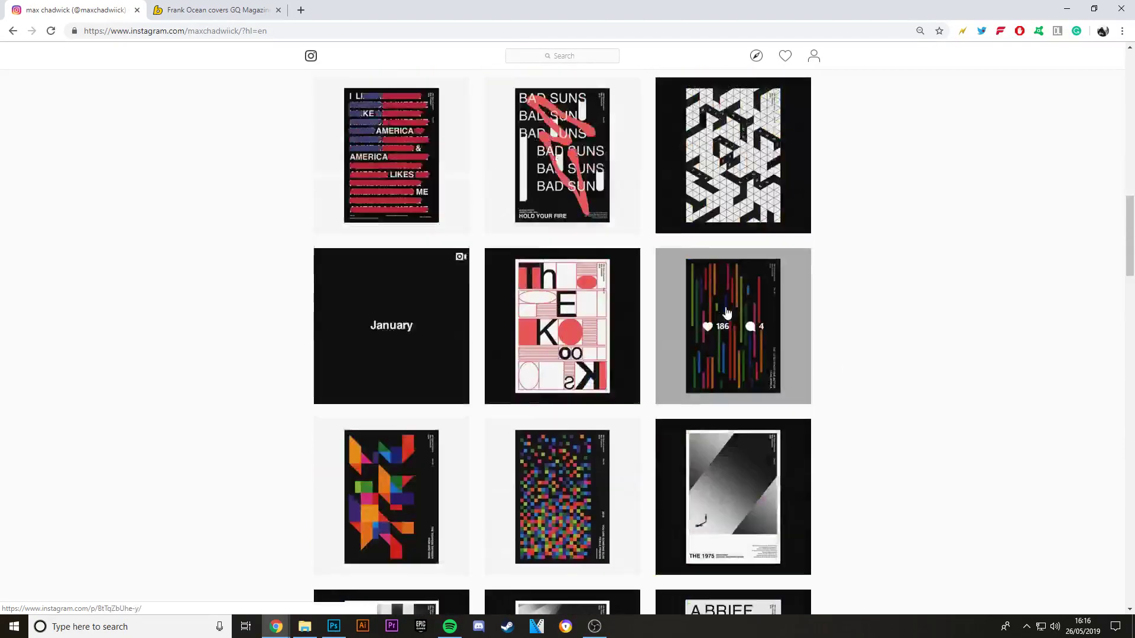
Step: View the America, THE 1975 and Day 27 poster posts, then return to the grid's top
left_click(405, 325)
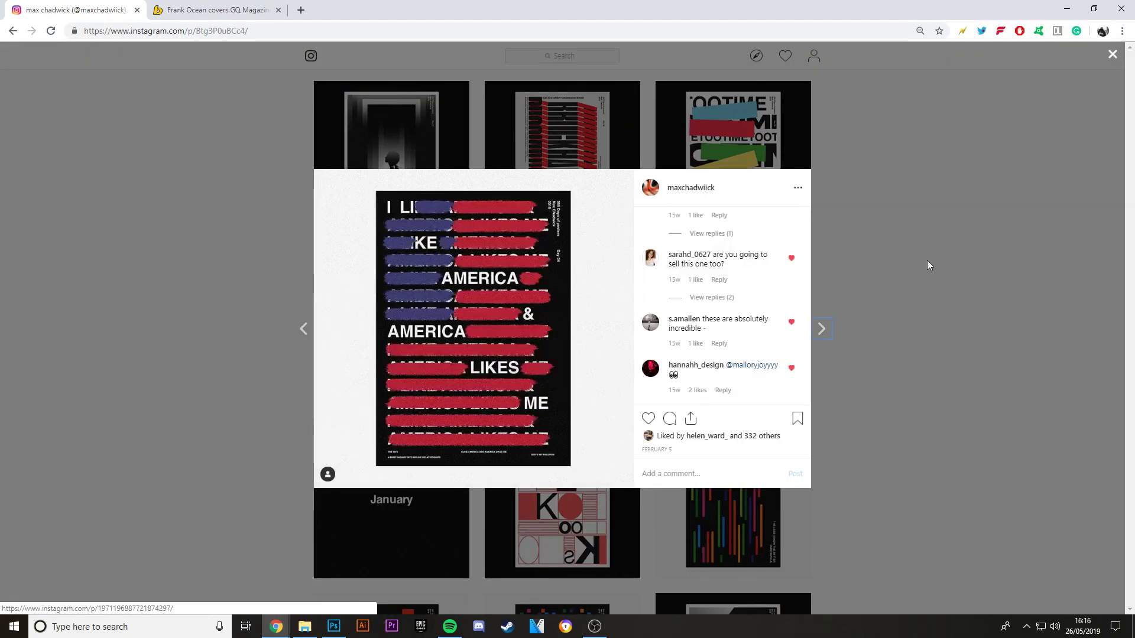
left_click(925, 237)
scroll(755, 137, "up", 3)
scroll(755, 138, "up", 3)
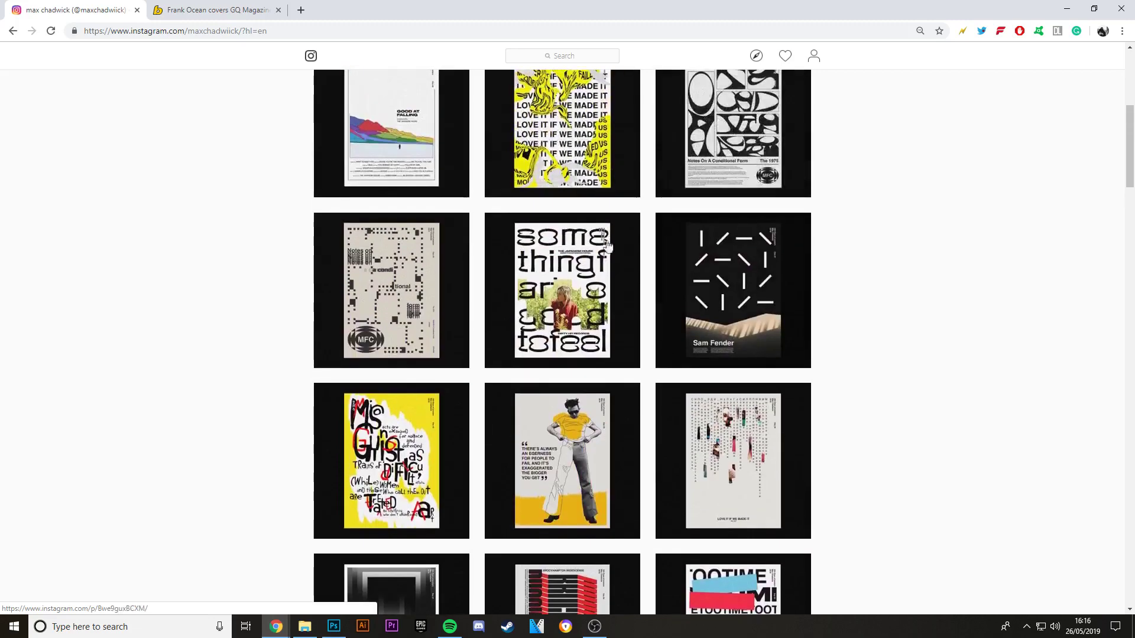
scroll(755, 137, "down", 3)
left_click(750, 222)
left_click(821, 328)
left_click(909, 141)
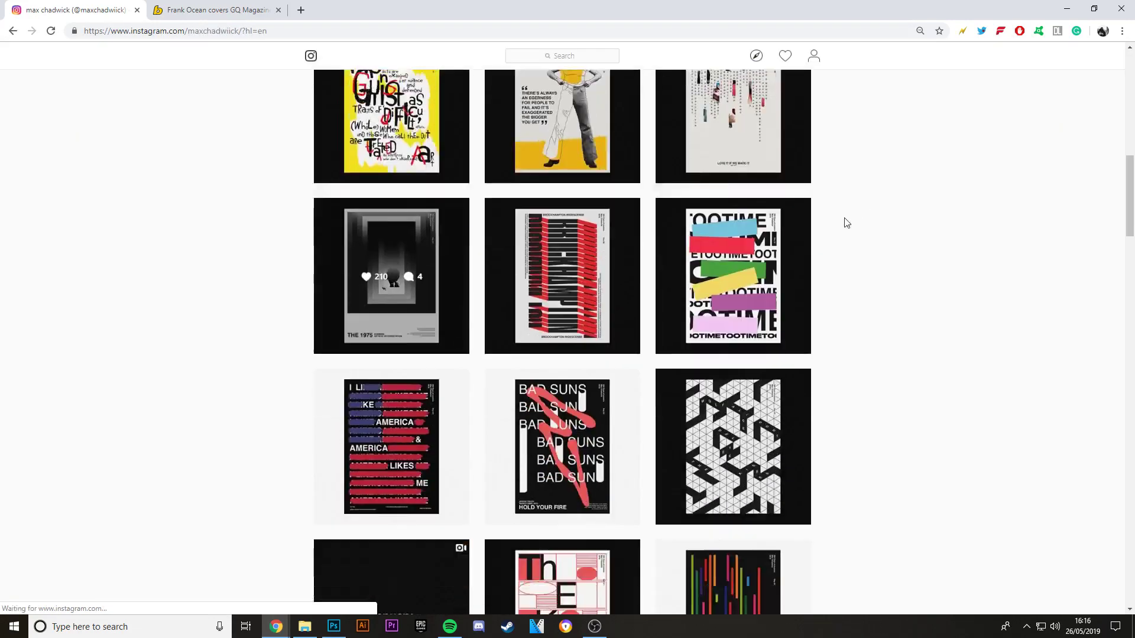
scroll(845, 221, "down", 8)
left_click(597, 334)
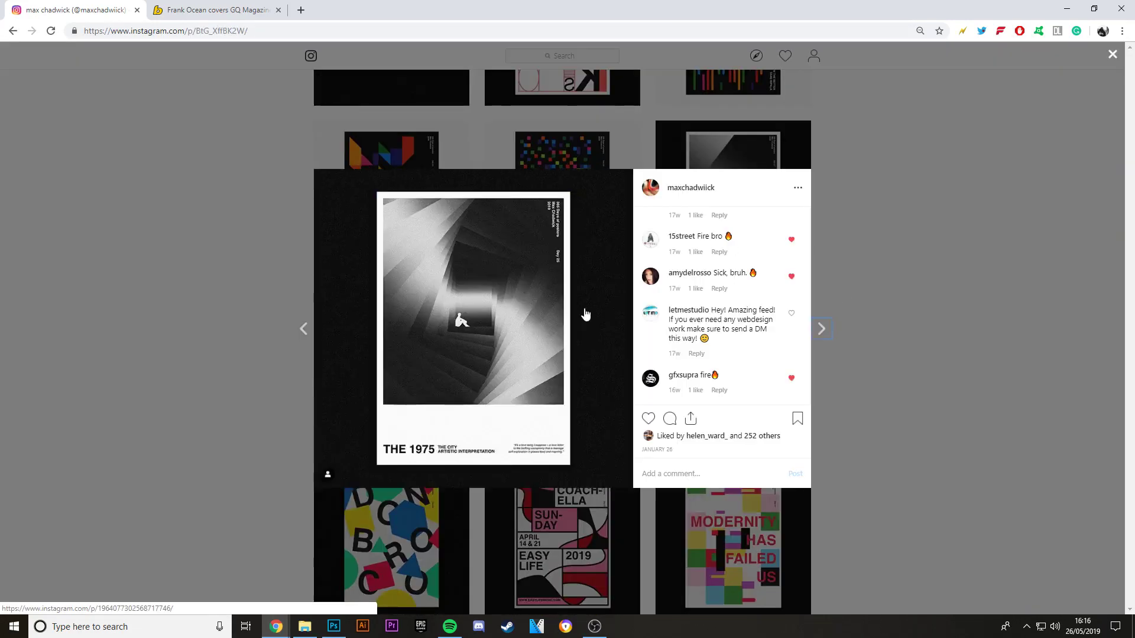
left_click(1068, 313)
left_click(809, 260)
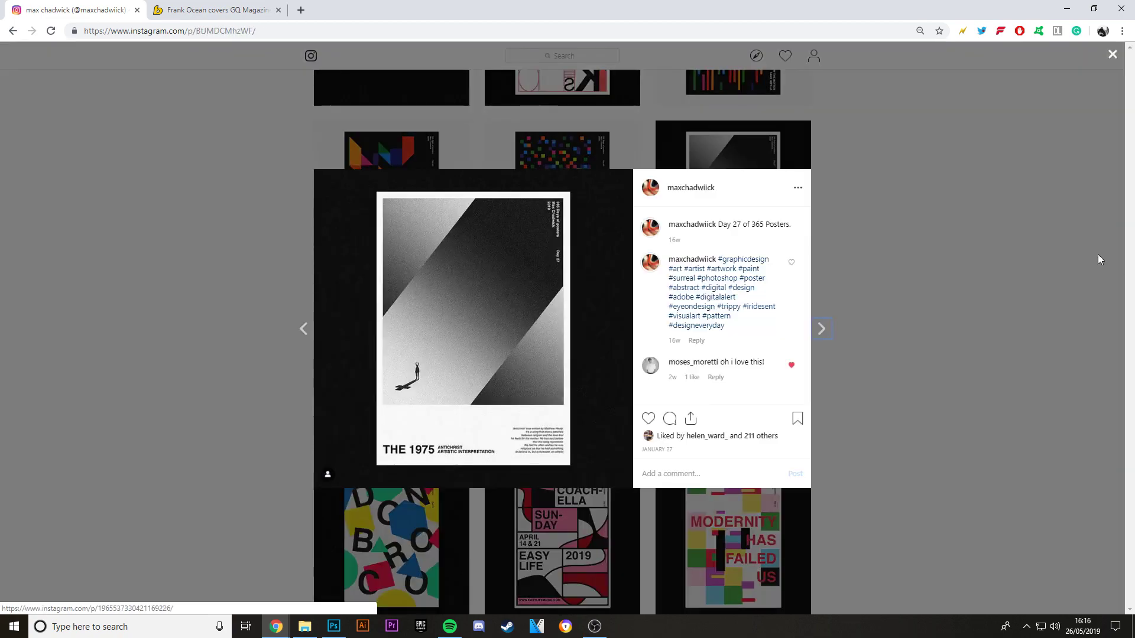
left_click(1100, 260)
scroll(910, 303, "up", 20)
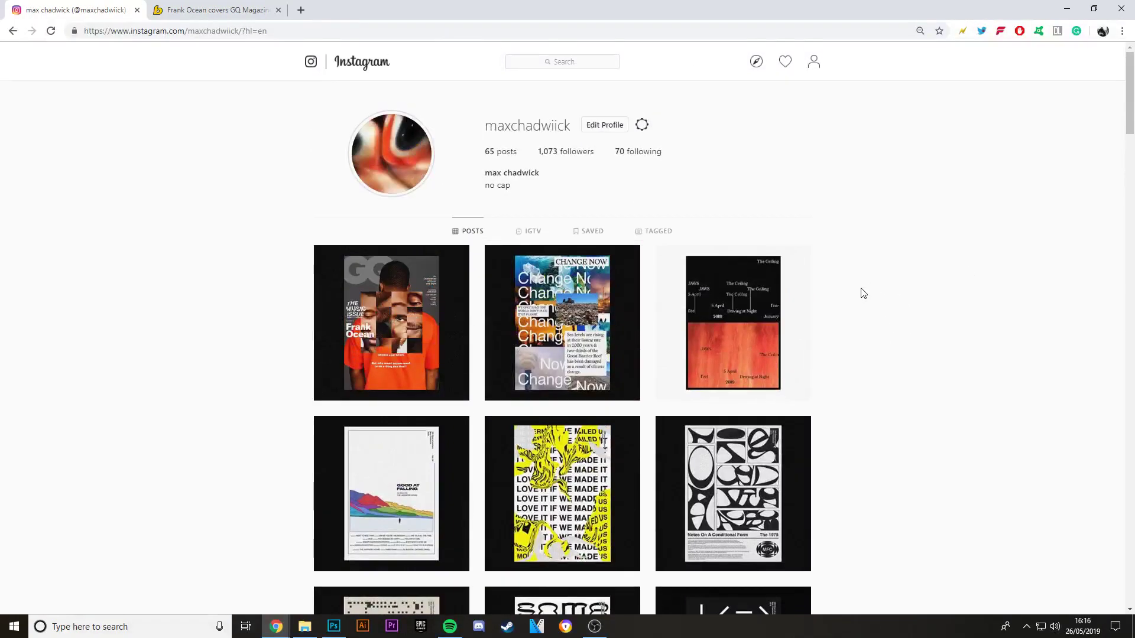